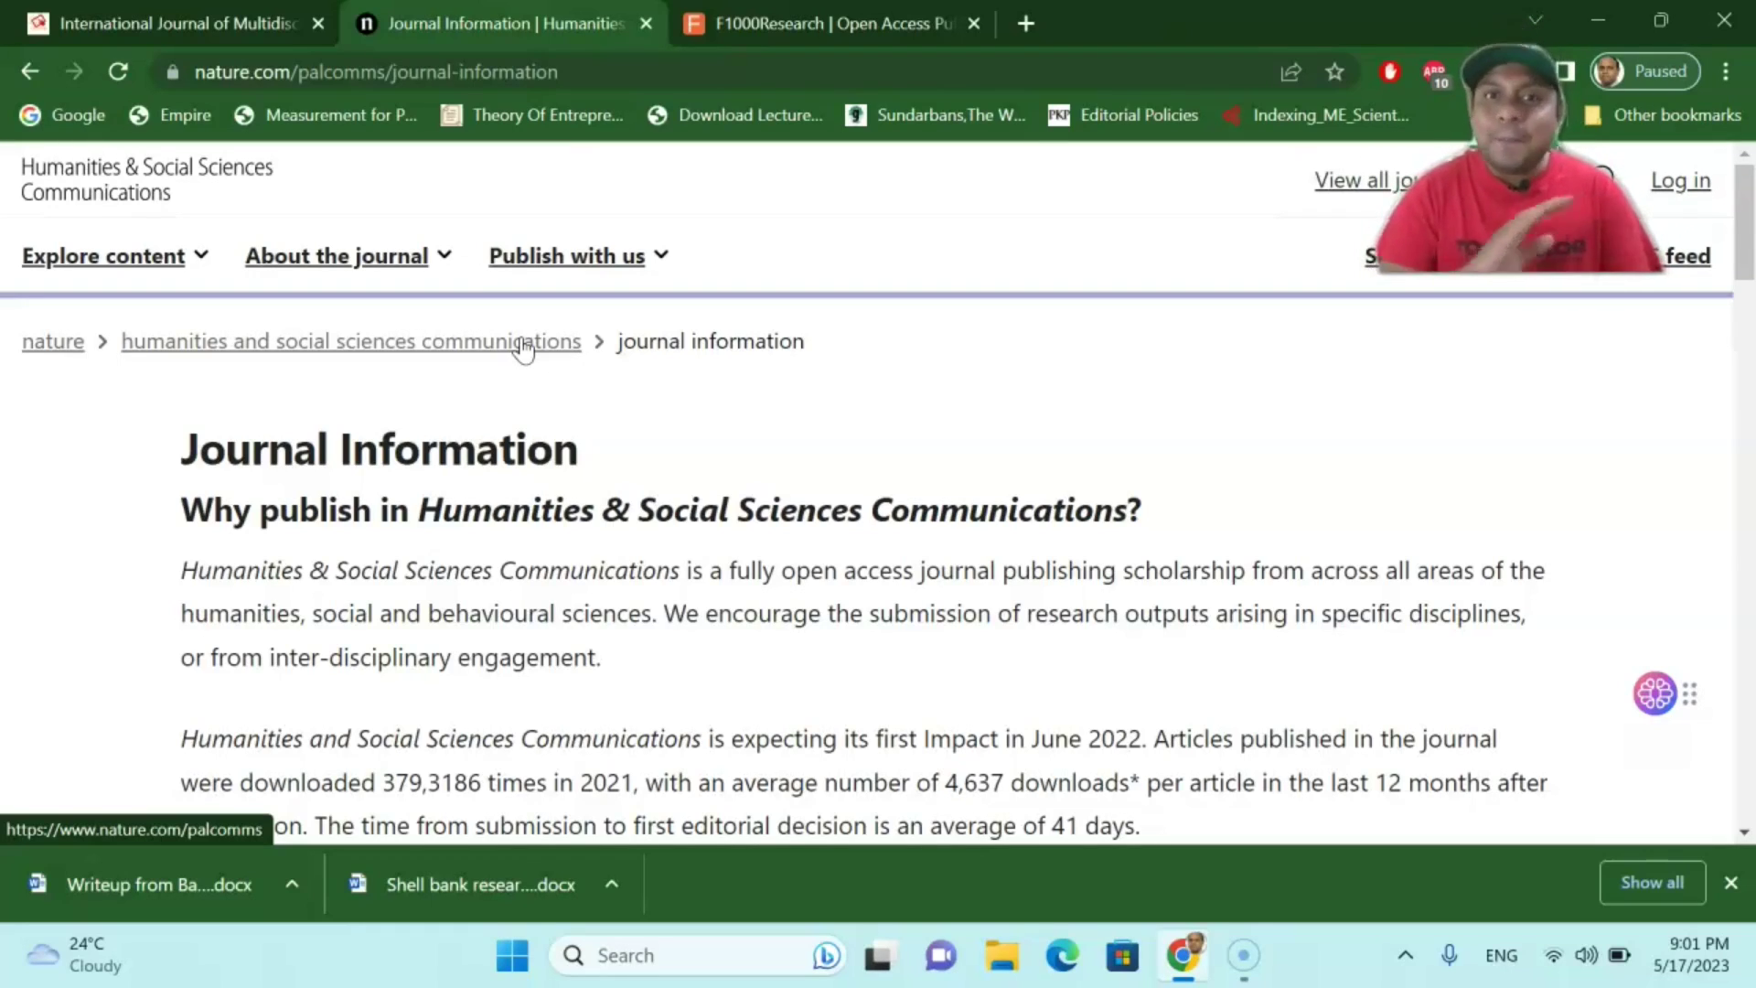
scroll(522, 347, "down", 2)
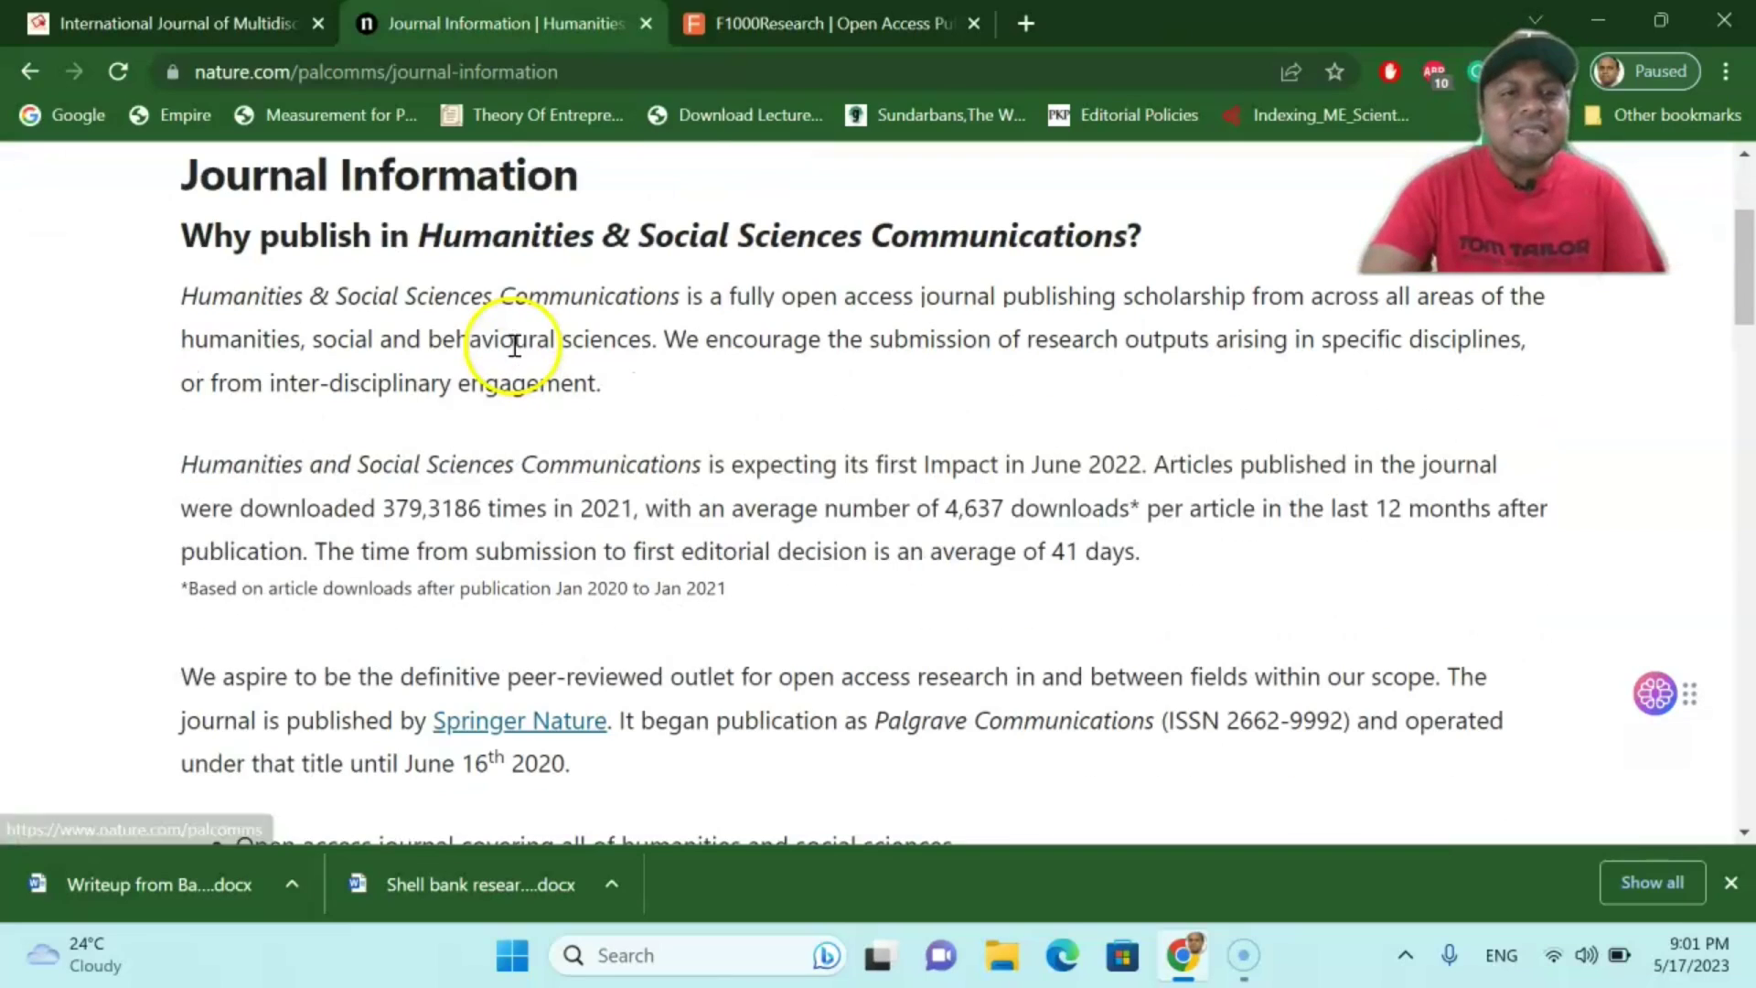
scroll(515, 344, "down", 3)
scroll(411, 411, "down", 3)
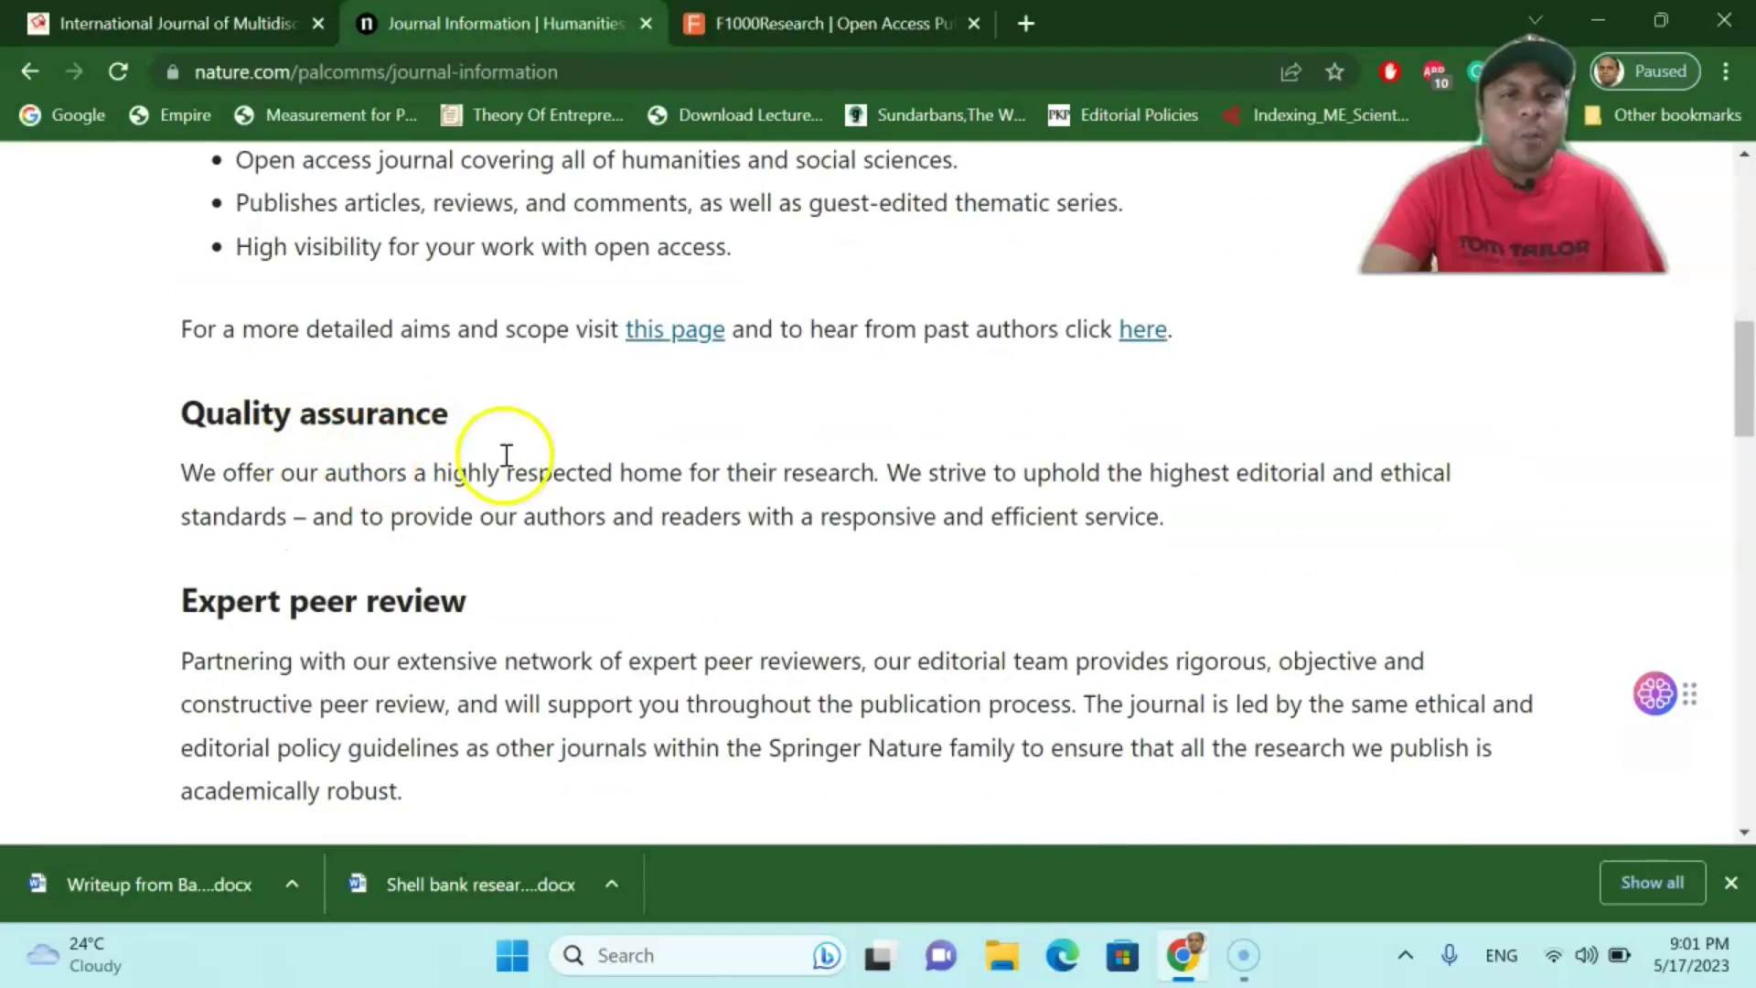
scroll(507, 456, "down", 3)
scroll(411, 412, "down", 1)
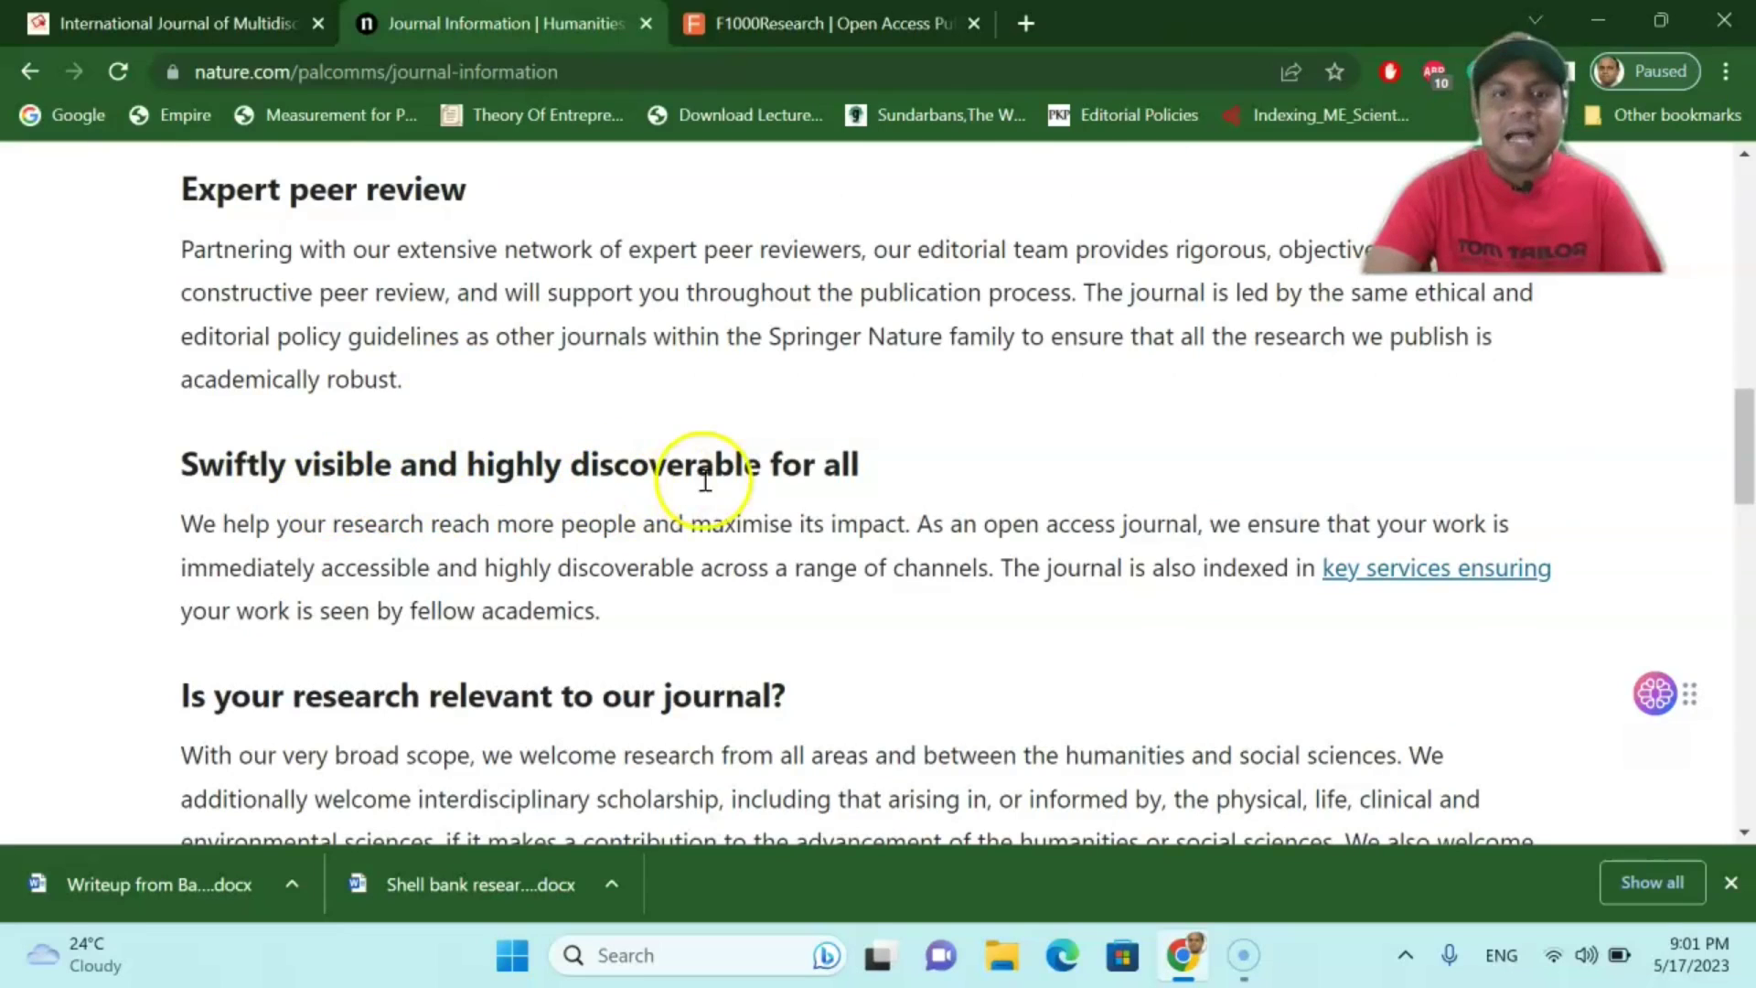
scroll(704, 480, "down", 4)
scroll(703, 481, "down", 3)
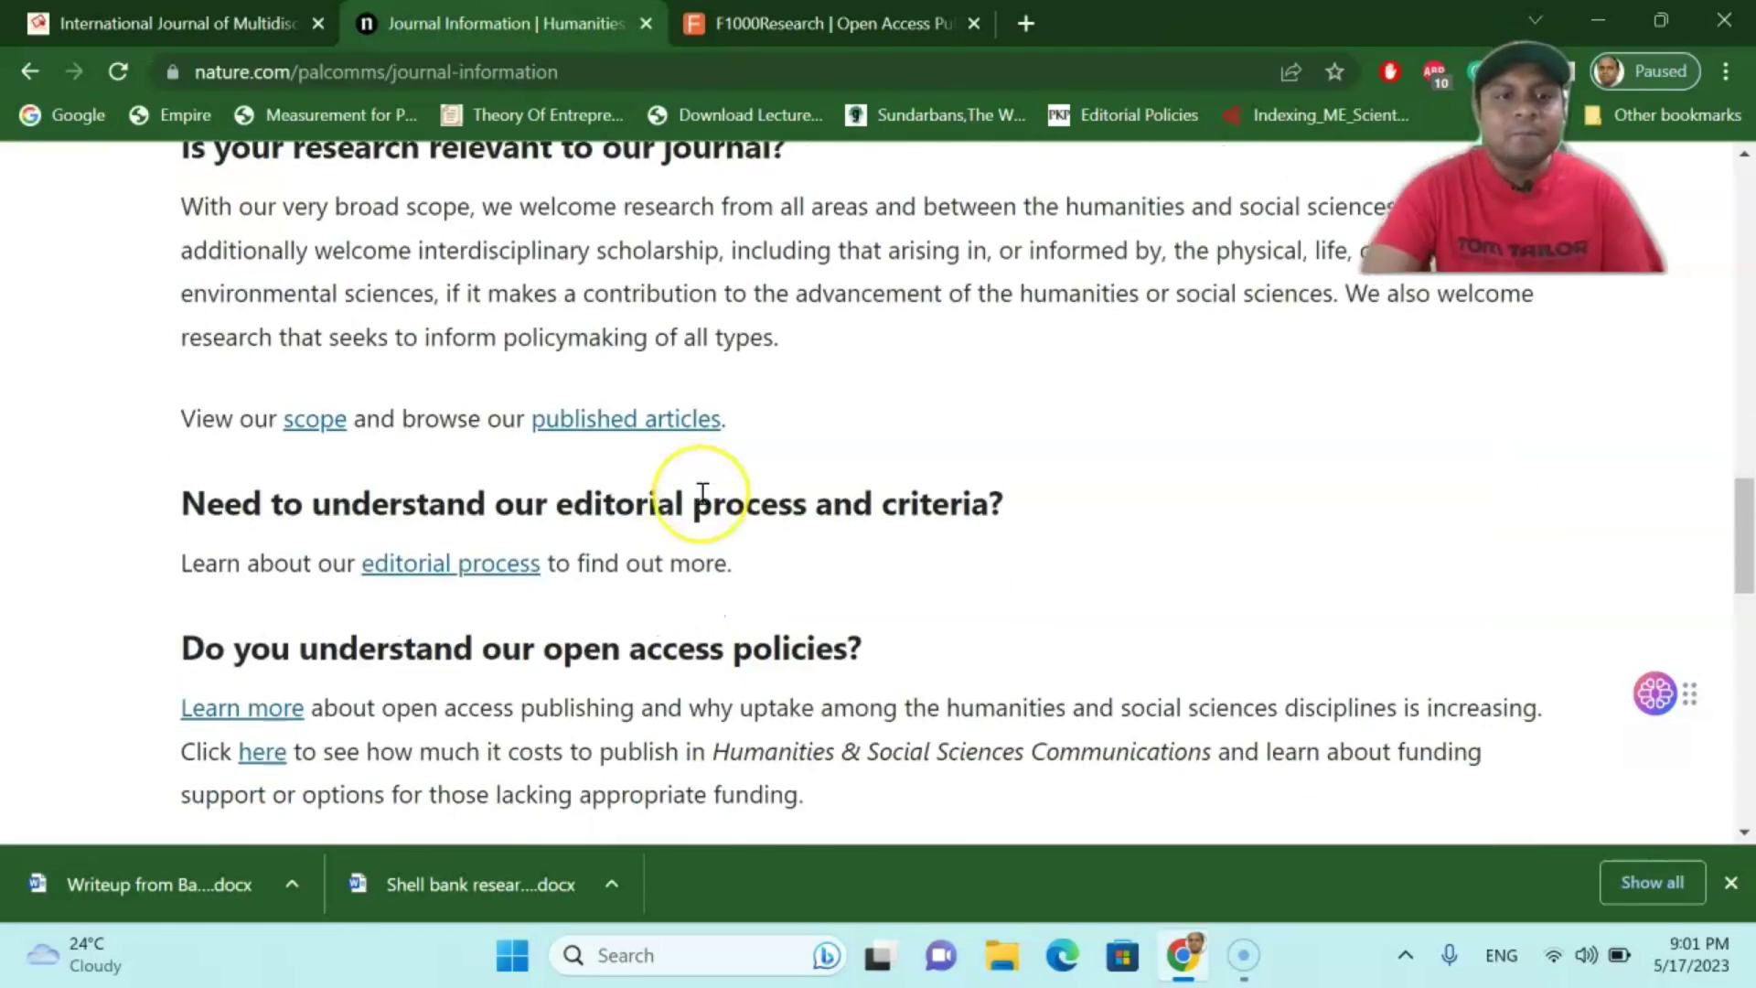
scroll(703, 488, "down", 3)
scroll(703, 495, "down", 4)
scroll(703, 495, "down", 4)
scroll(570, 583, "down", 3)
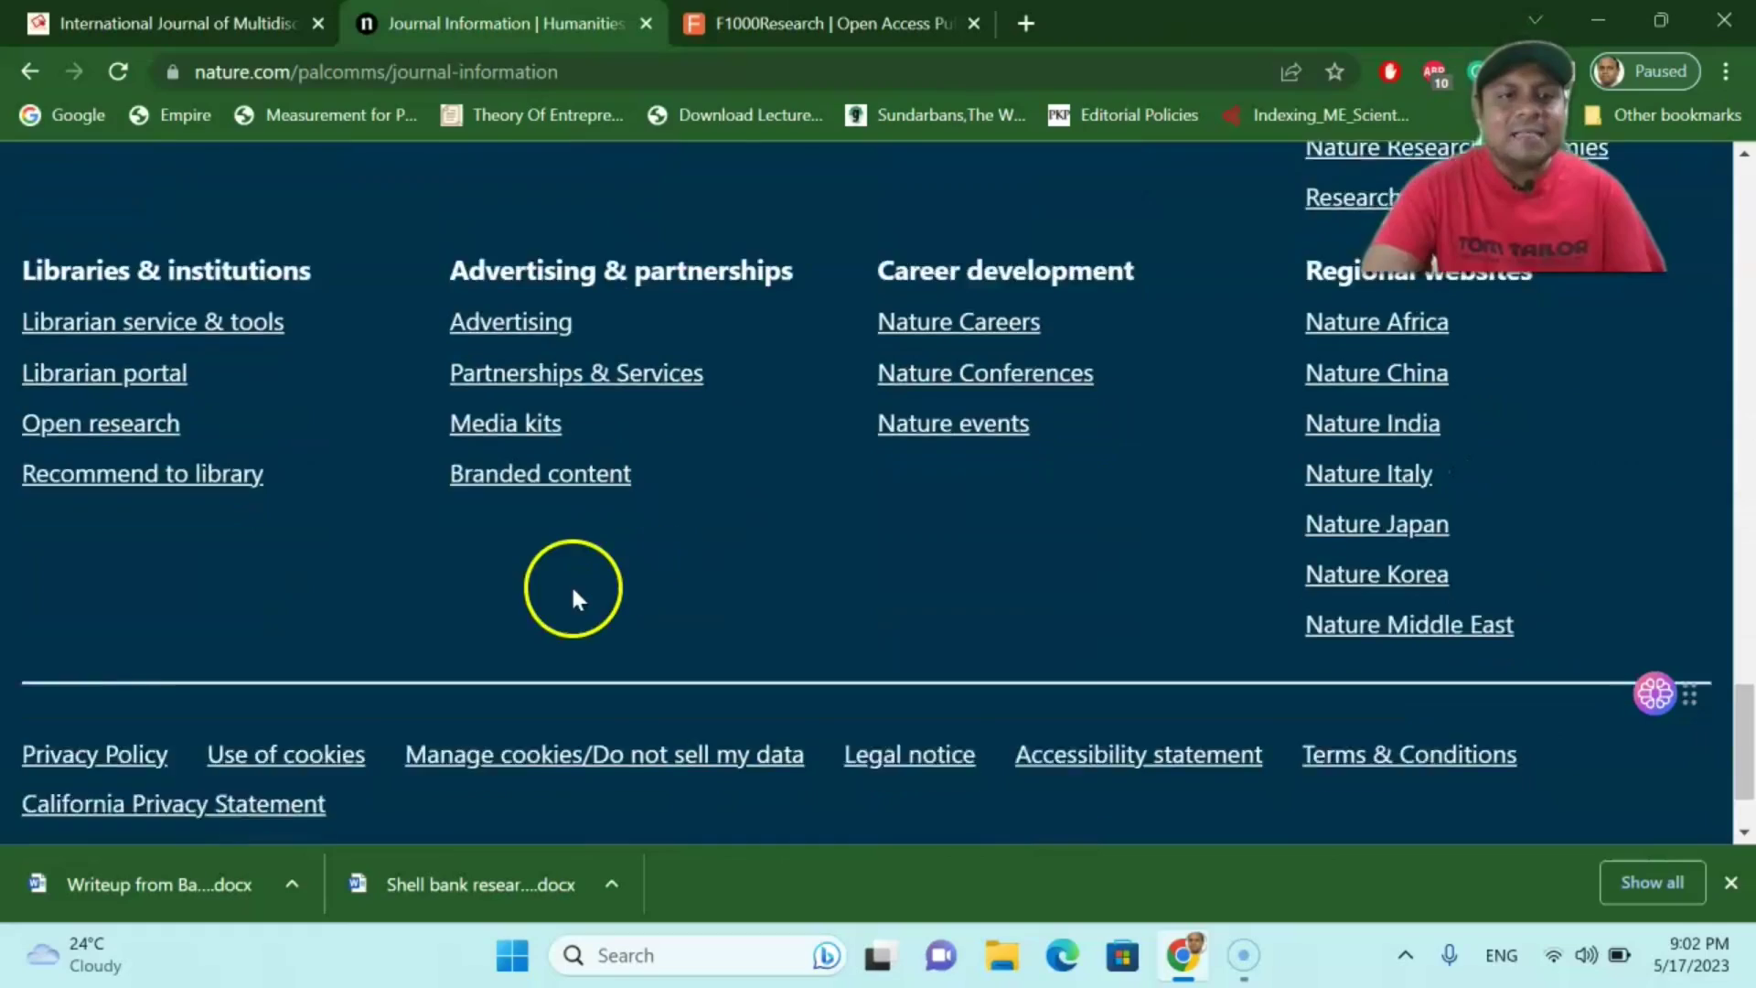
scroll(571, 582, "down", 2)
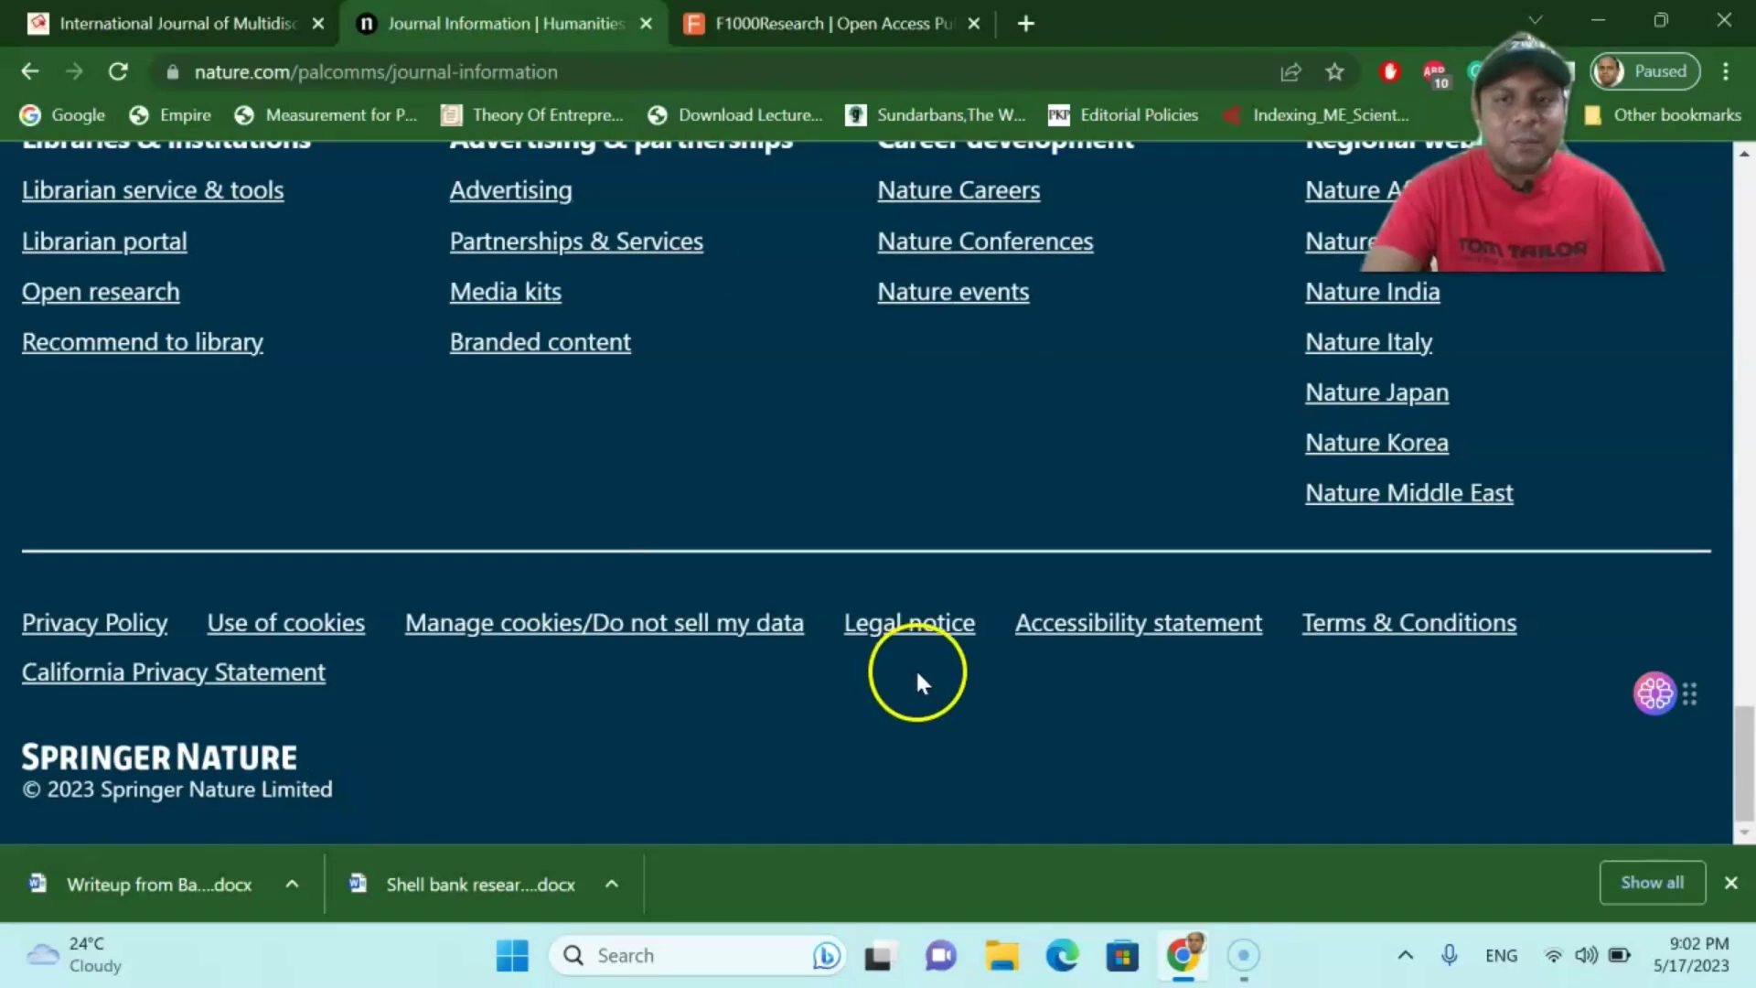
scroll(914, 668, "up", 5)
scroll(917, 670, "up", 5)
scroll(921, 670, "up", 5)
scroll(920, 671, "up", 5)
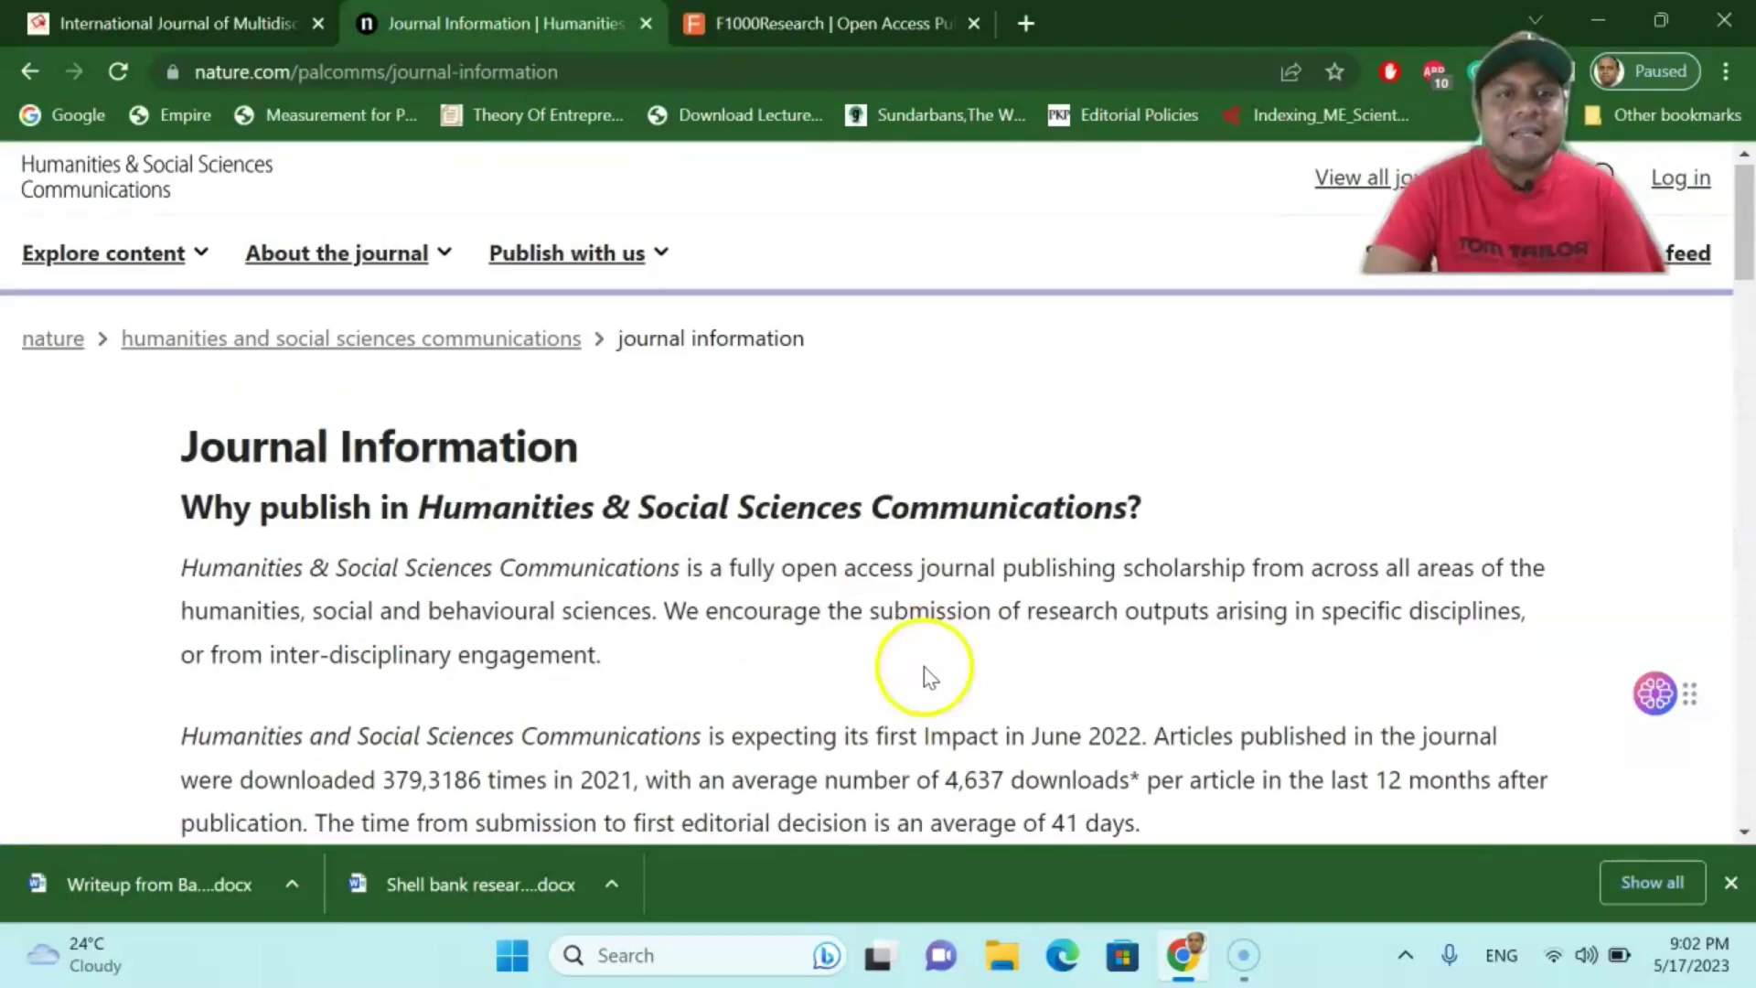
Step: Open the About the journal menu on Humanities & Social Sciences Communications
left_click(432, 255)
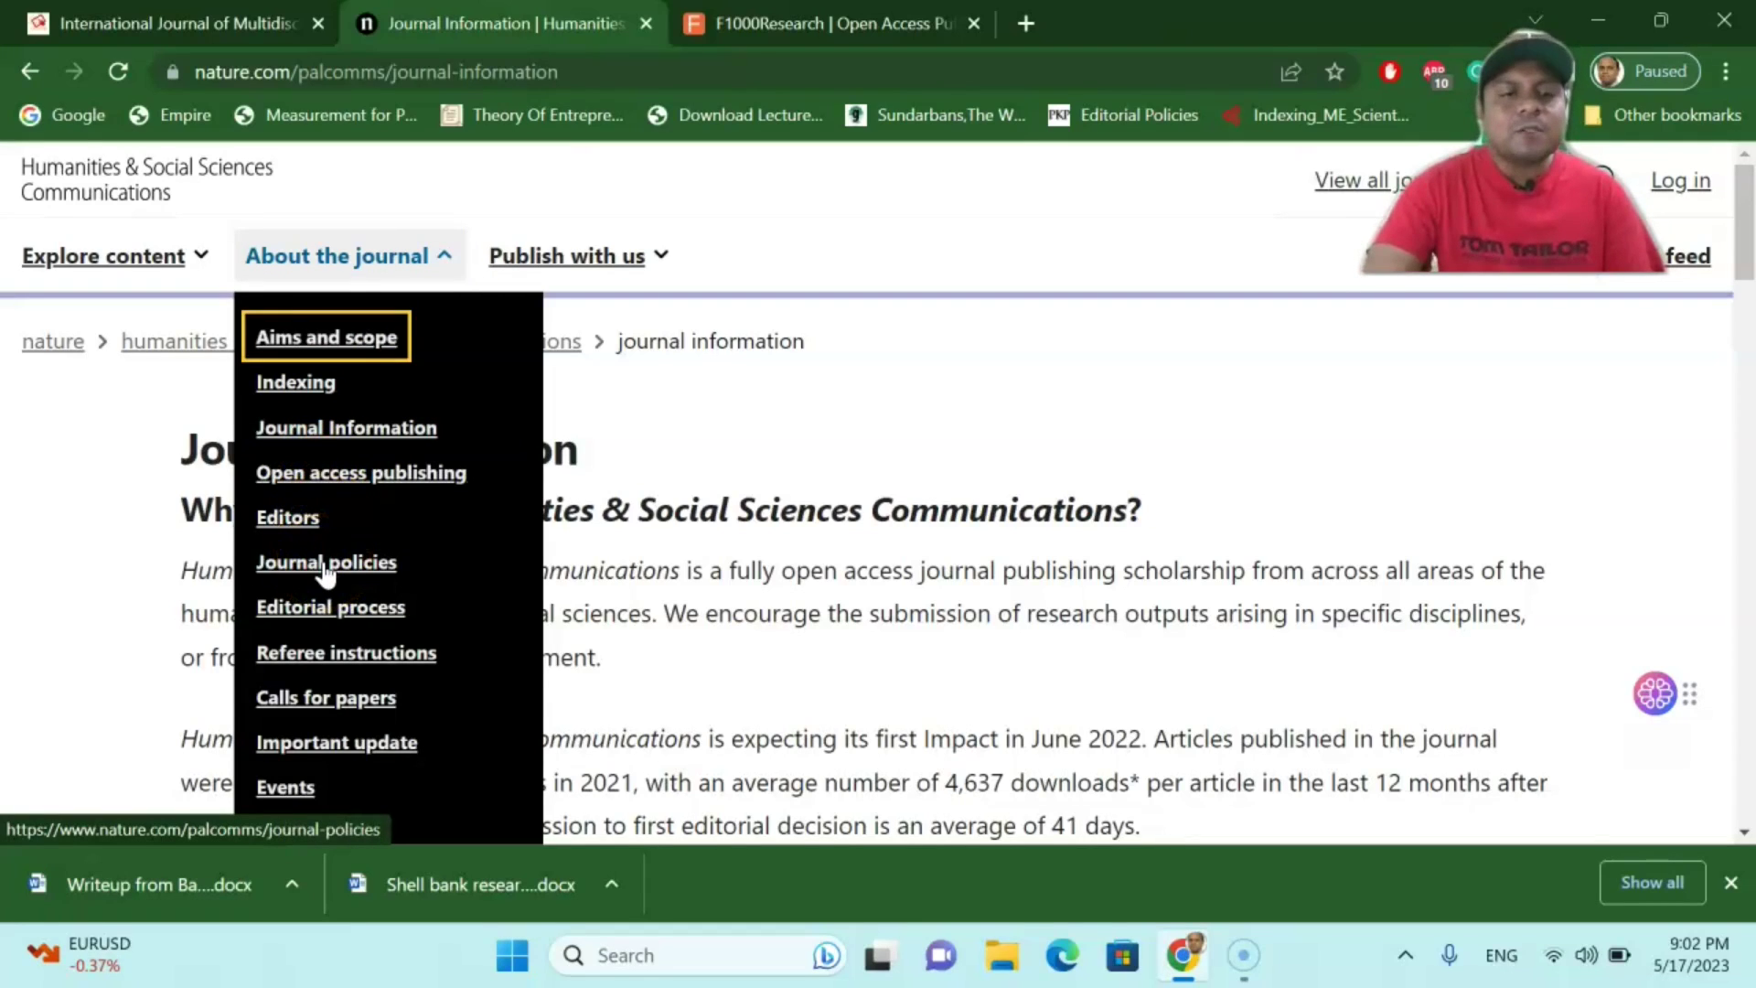
Step: Open the Indexing page listing Scopus, AHCI, SSCI and the 2.731 impact factor
left_click(299, 391)
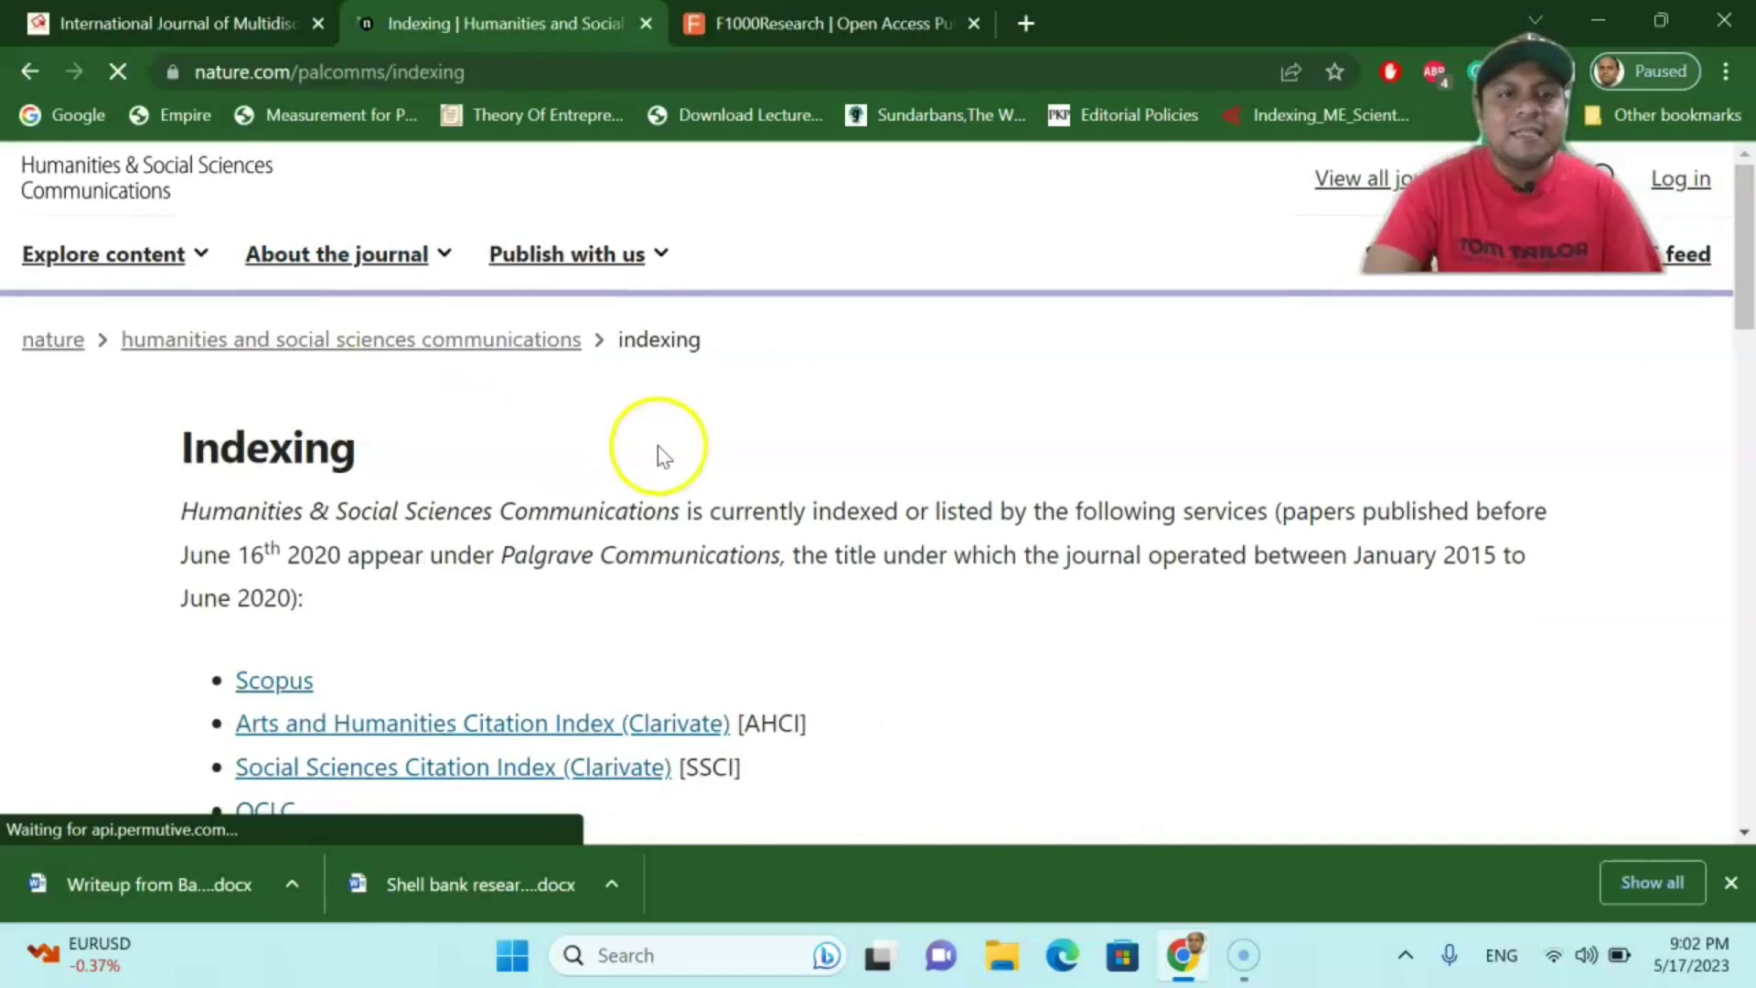
scroll(666, 453, "down", 3)
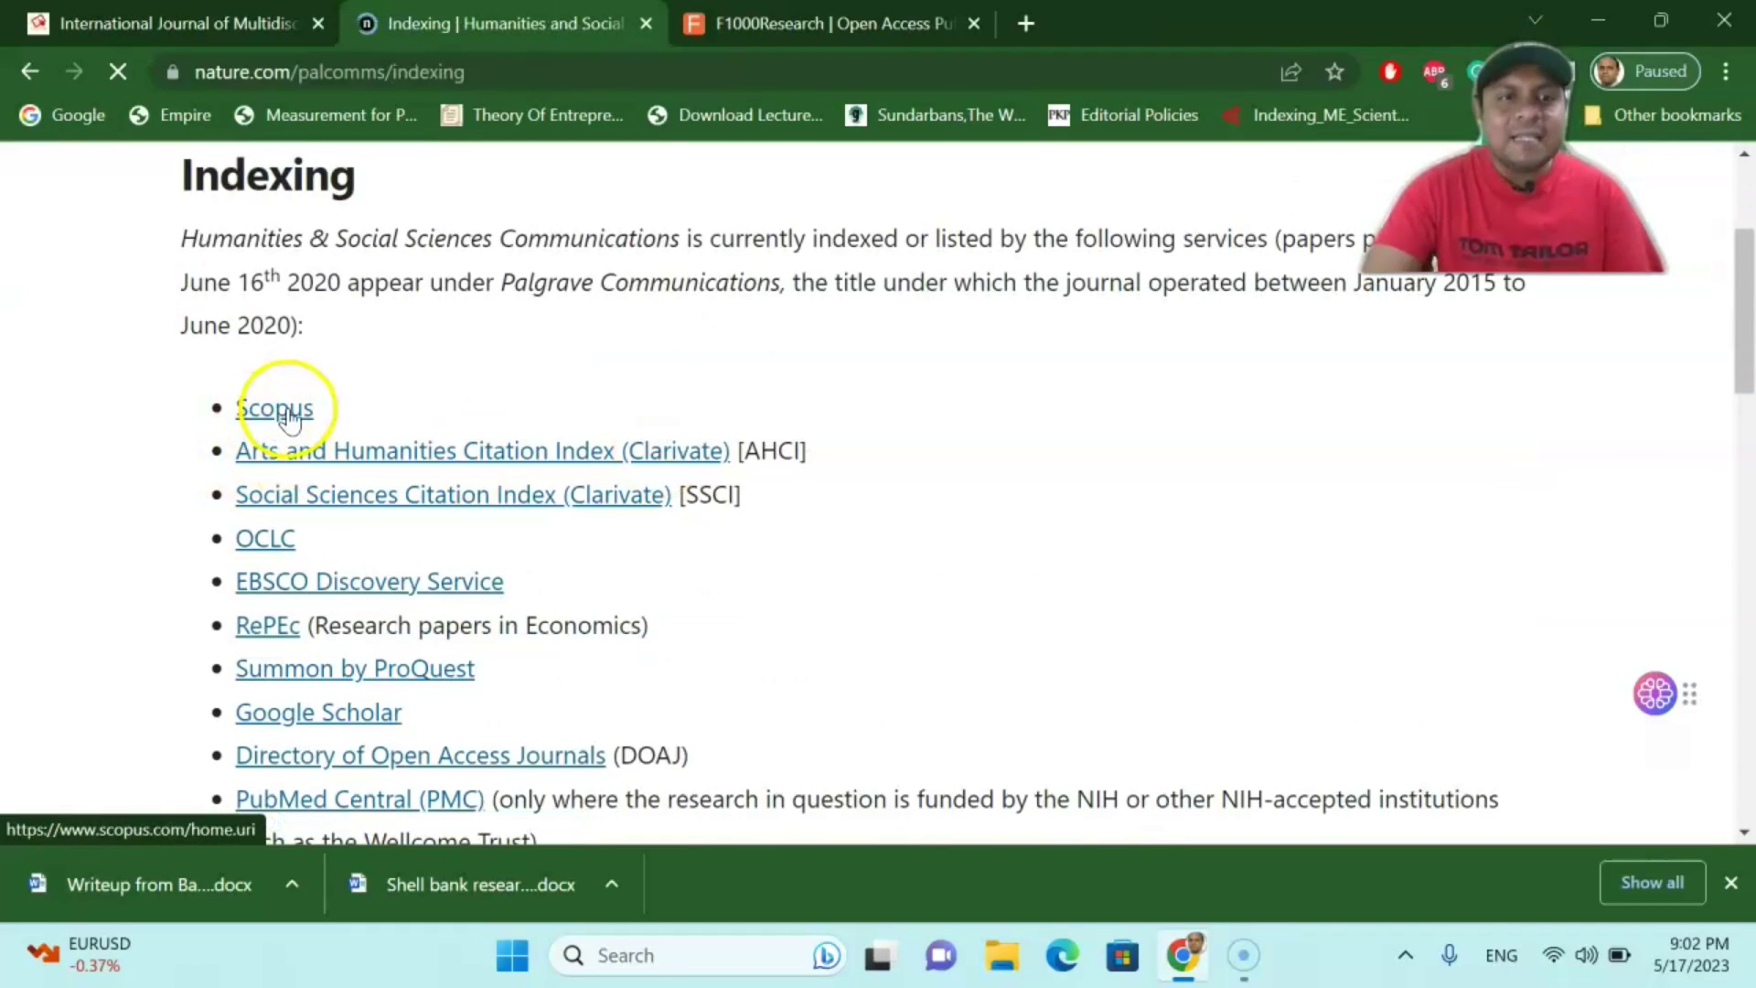
scroll(500, 427, "down", 2)
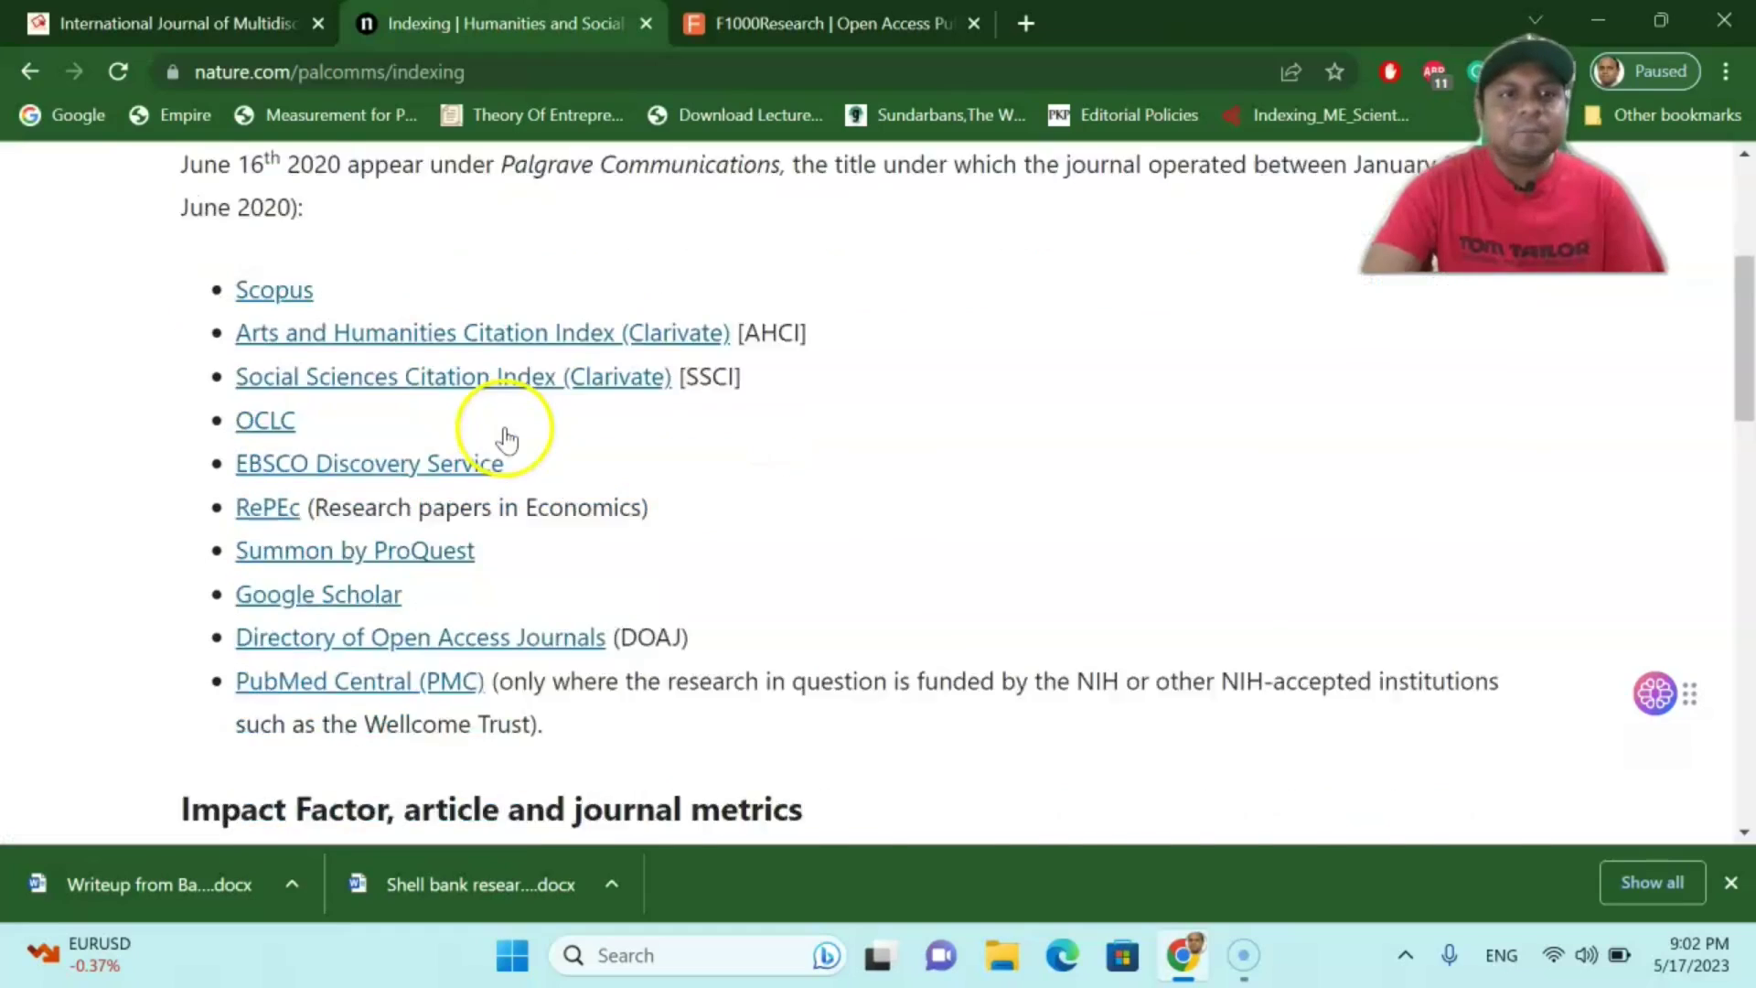
scroll(501, 427, "down", 3)
scroll(411, 343, "down", 2)
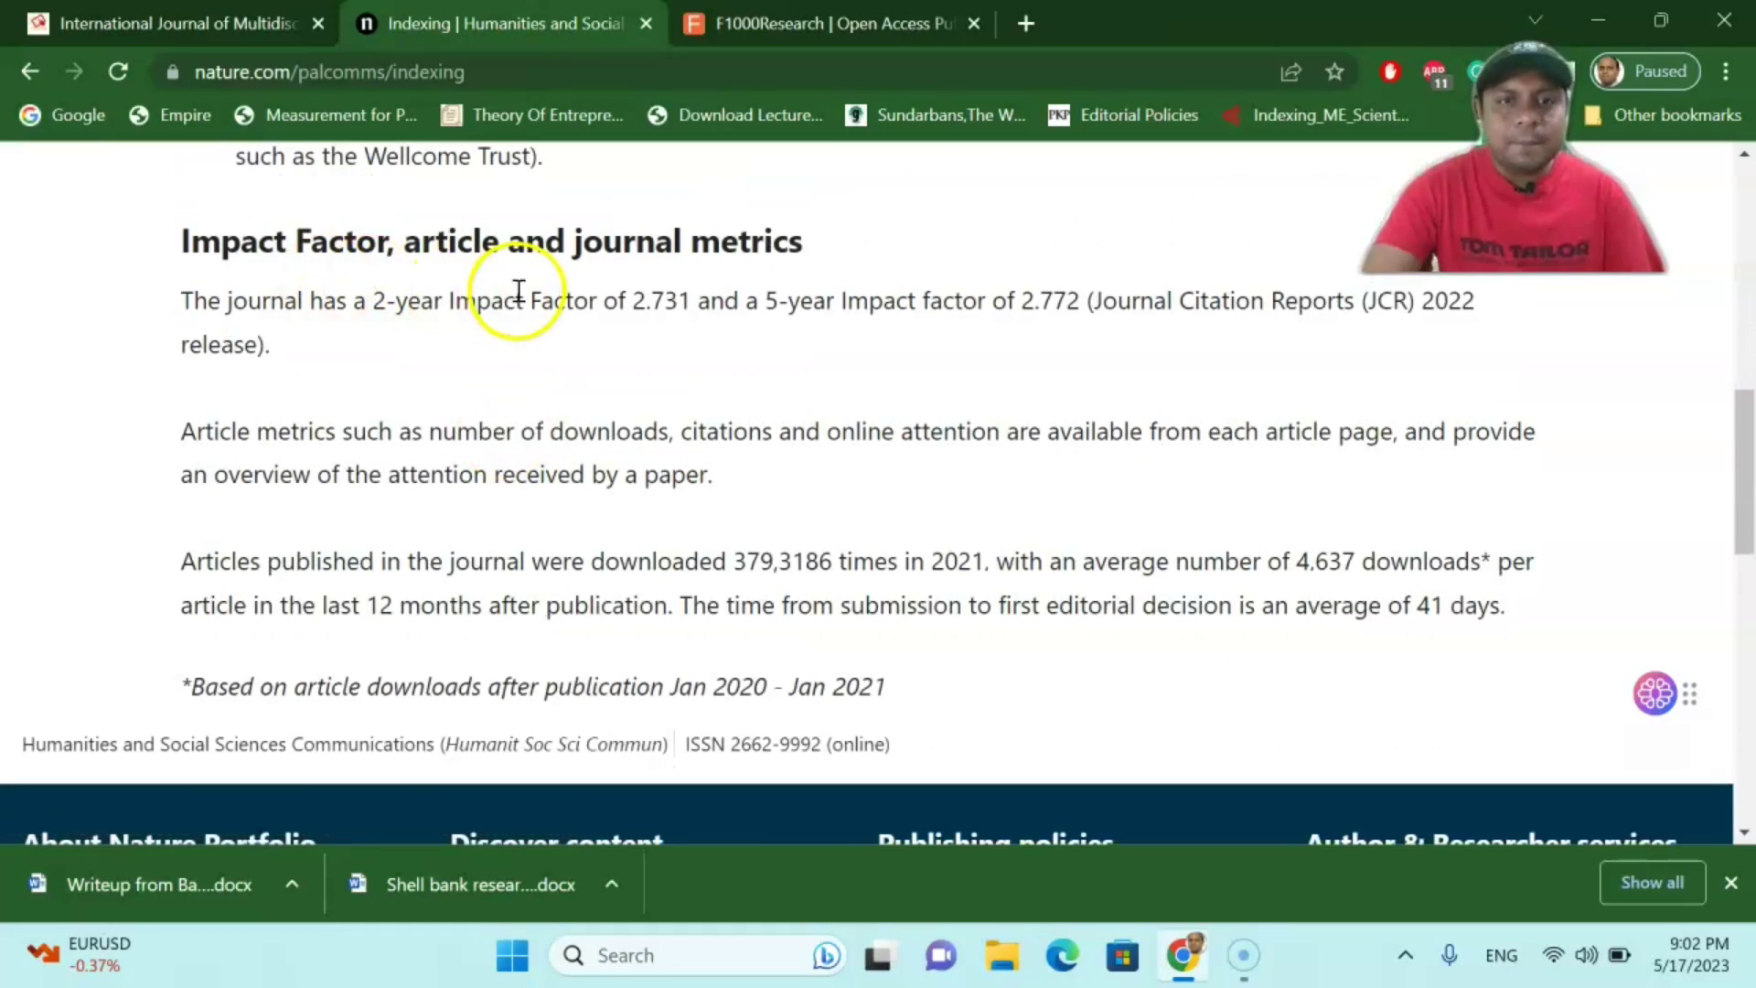
scroll(508, 302, "down", 5)
scroll(466, 343, "up", 2)
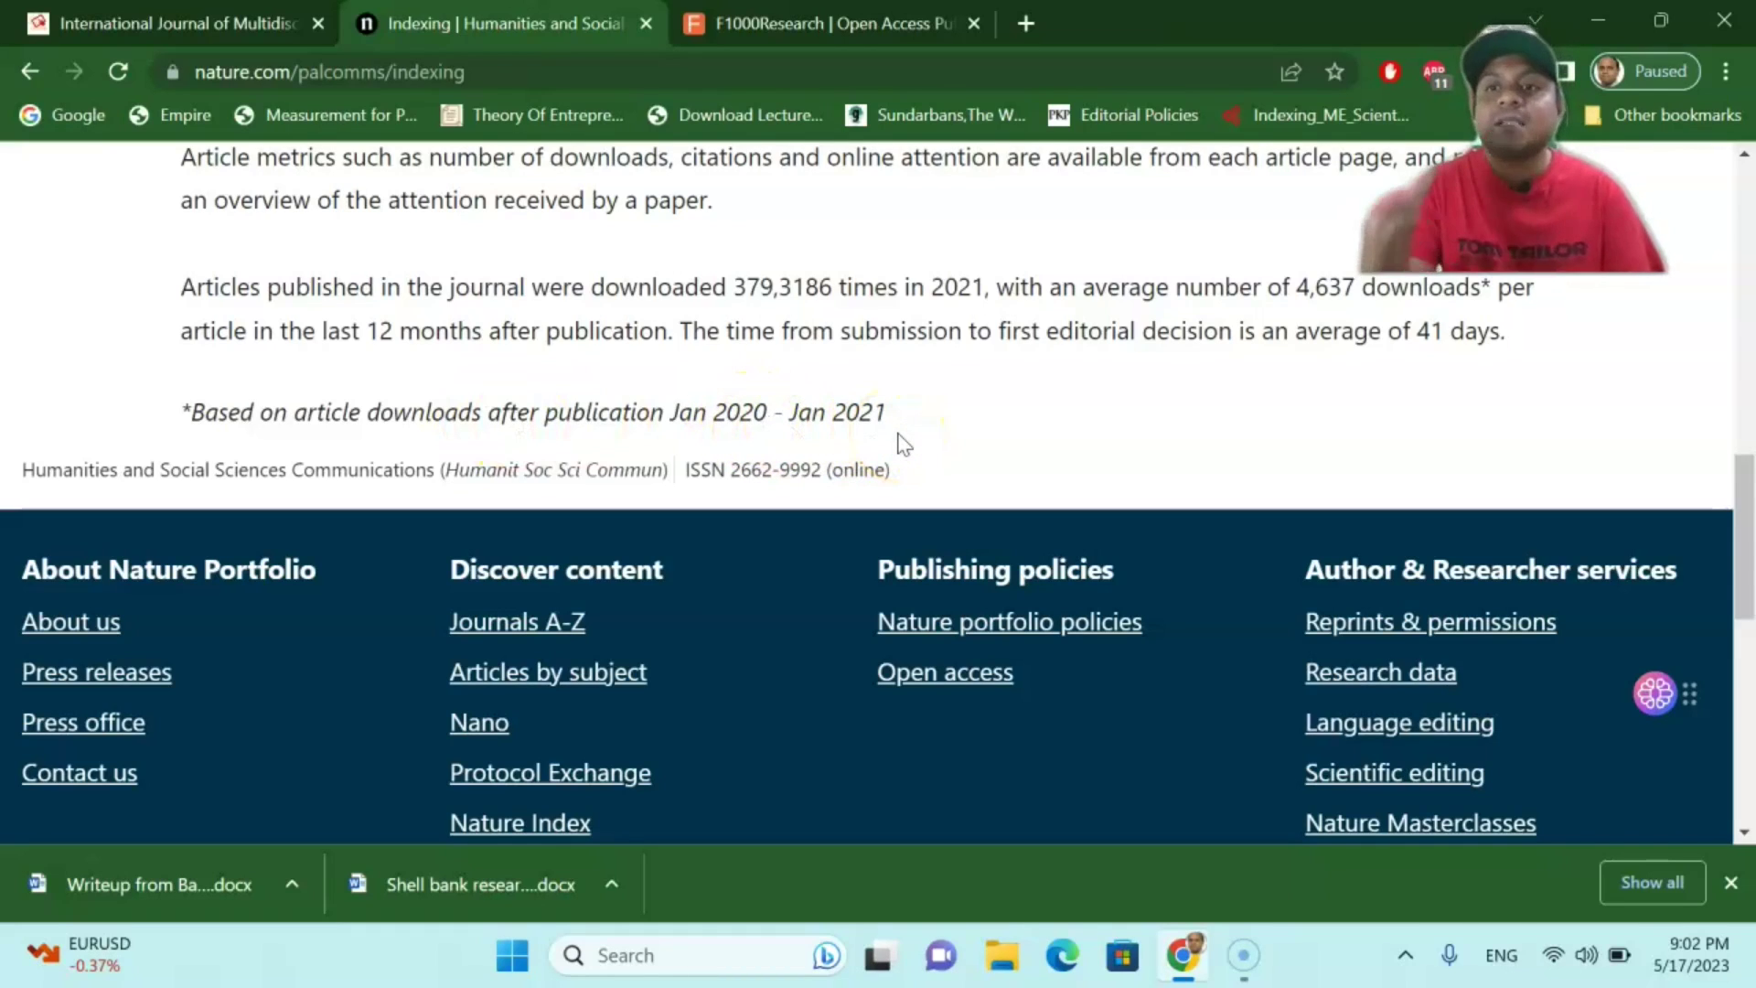
scroll(902, 442, "up", 5)
scroll(903, 442, "up", 5)
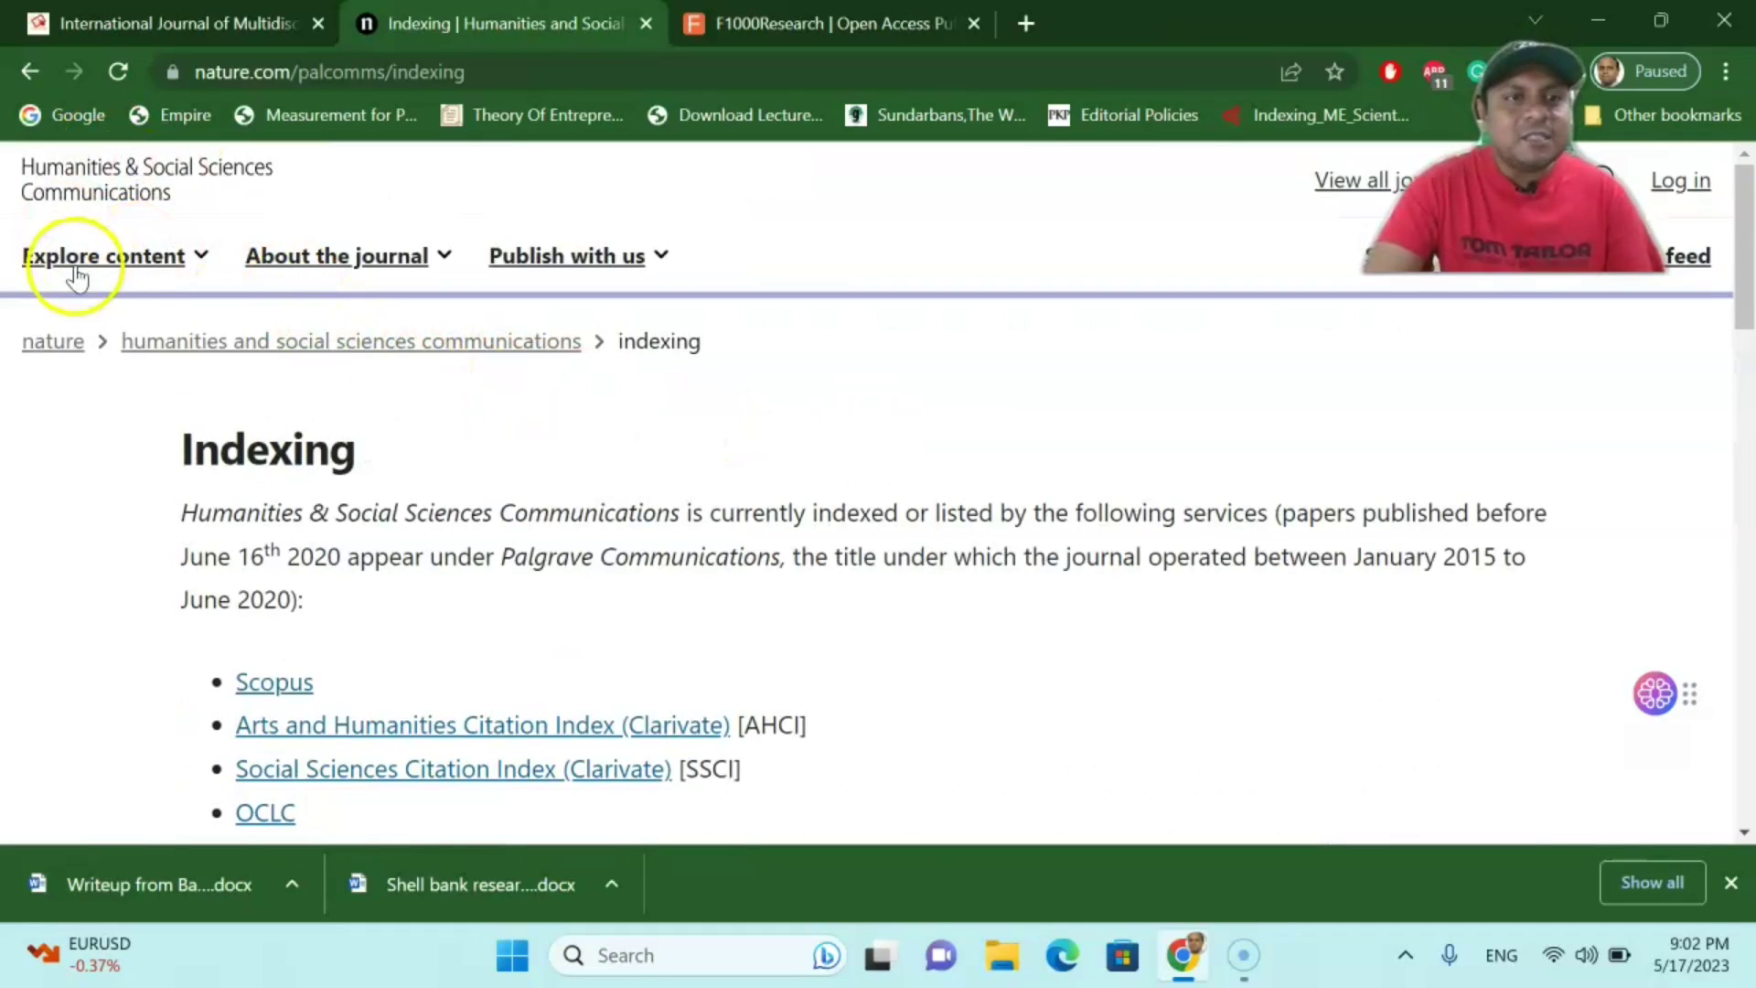
Step: Return to the Journal Information page via About the journal, then reopen that menu
left_click(192, 255)
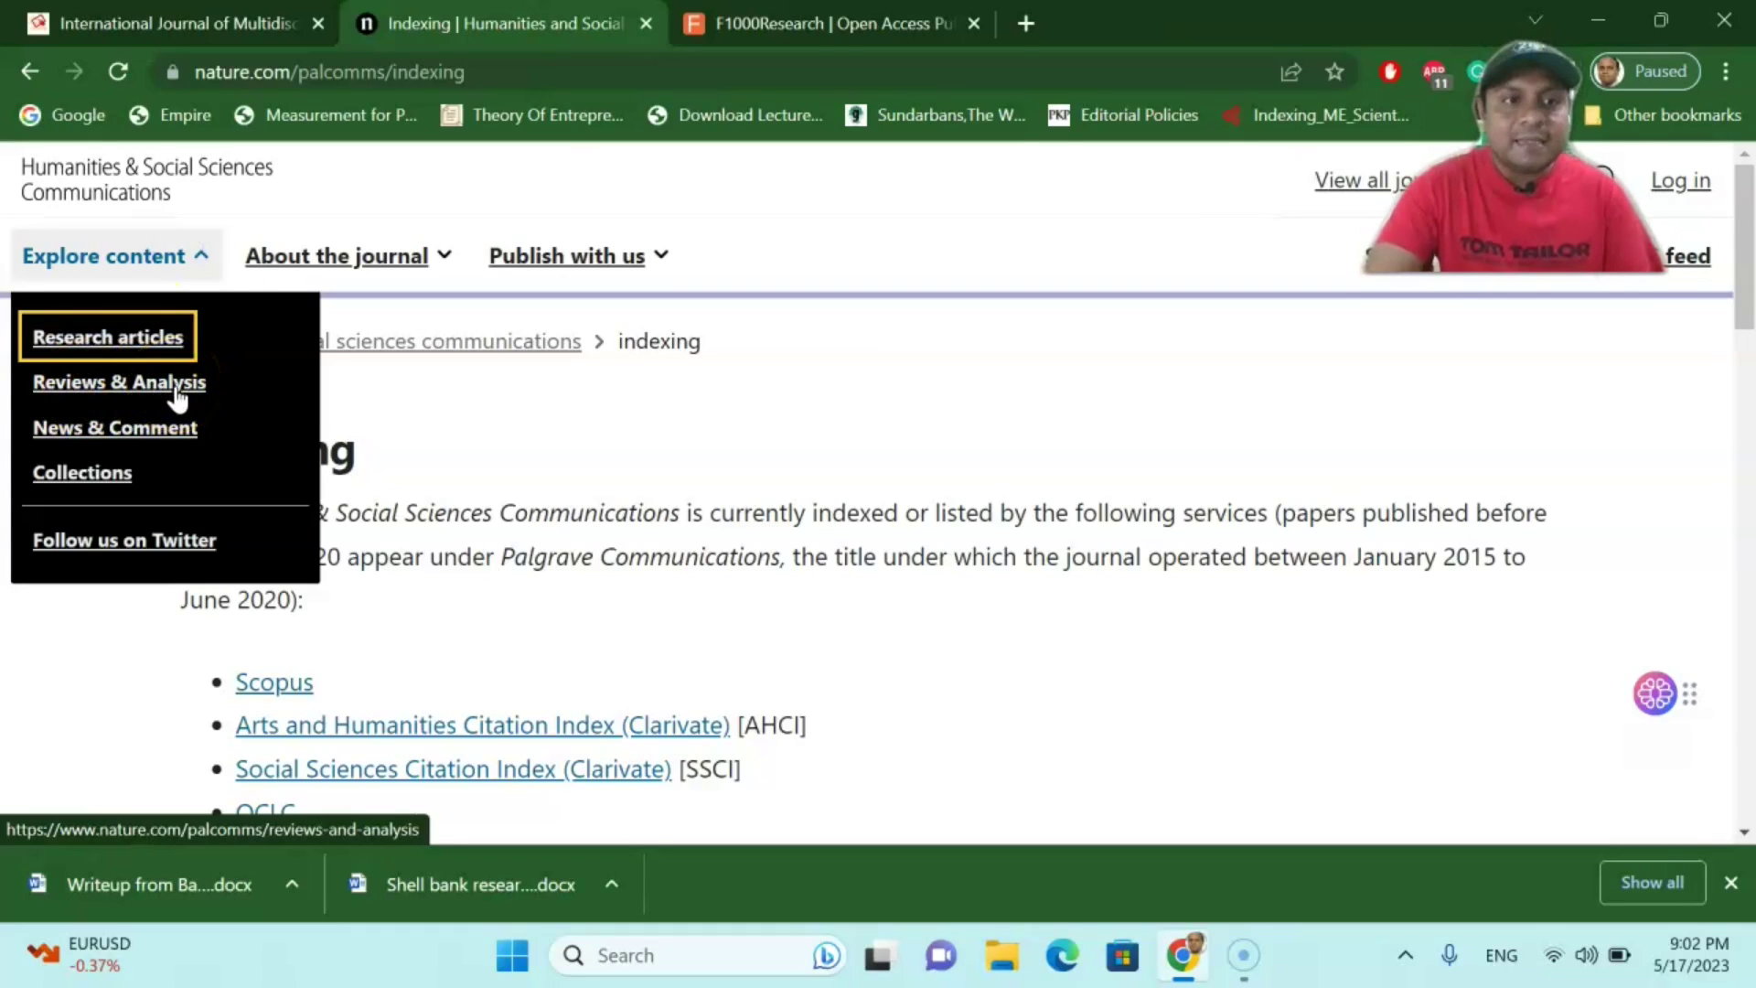
left_click(306, 256)
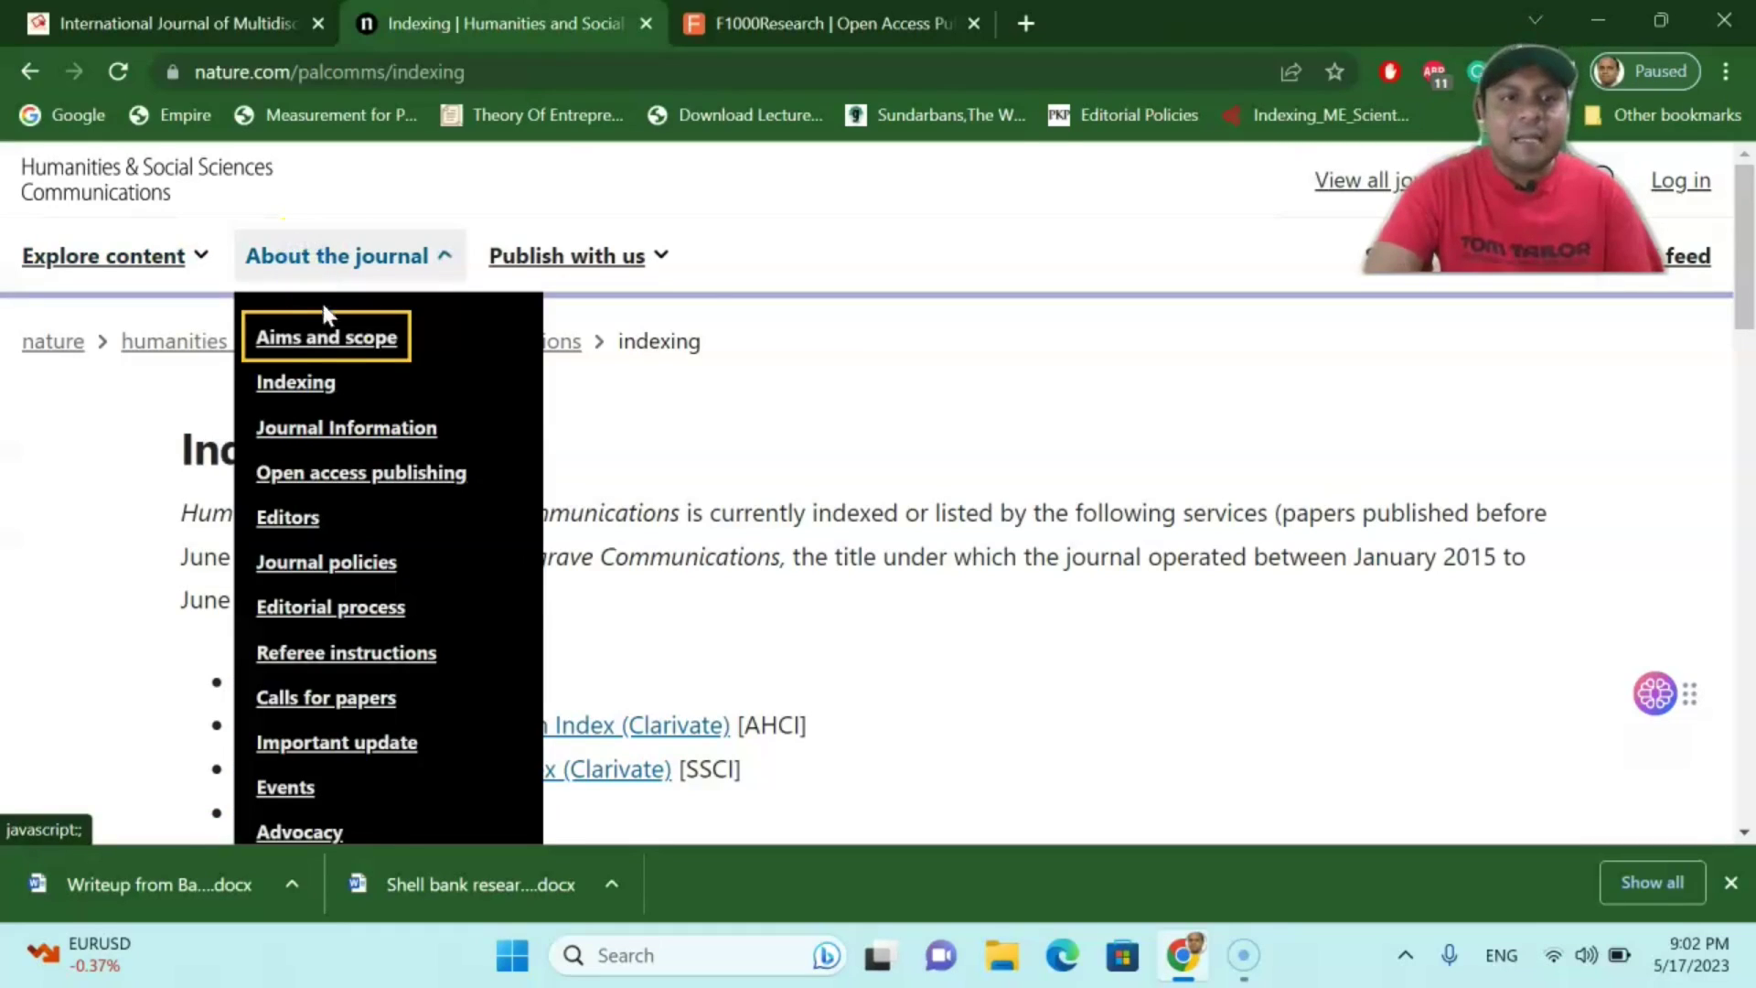
left_click(336, 429)
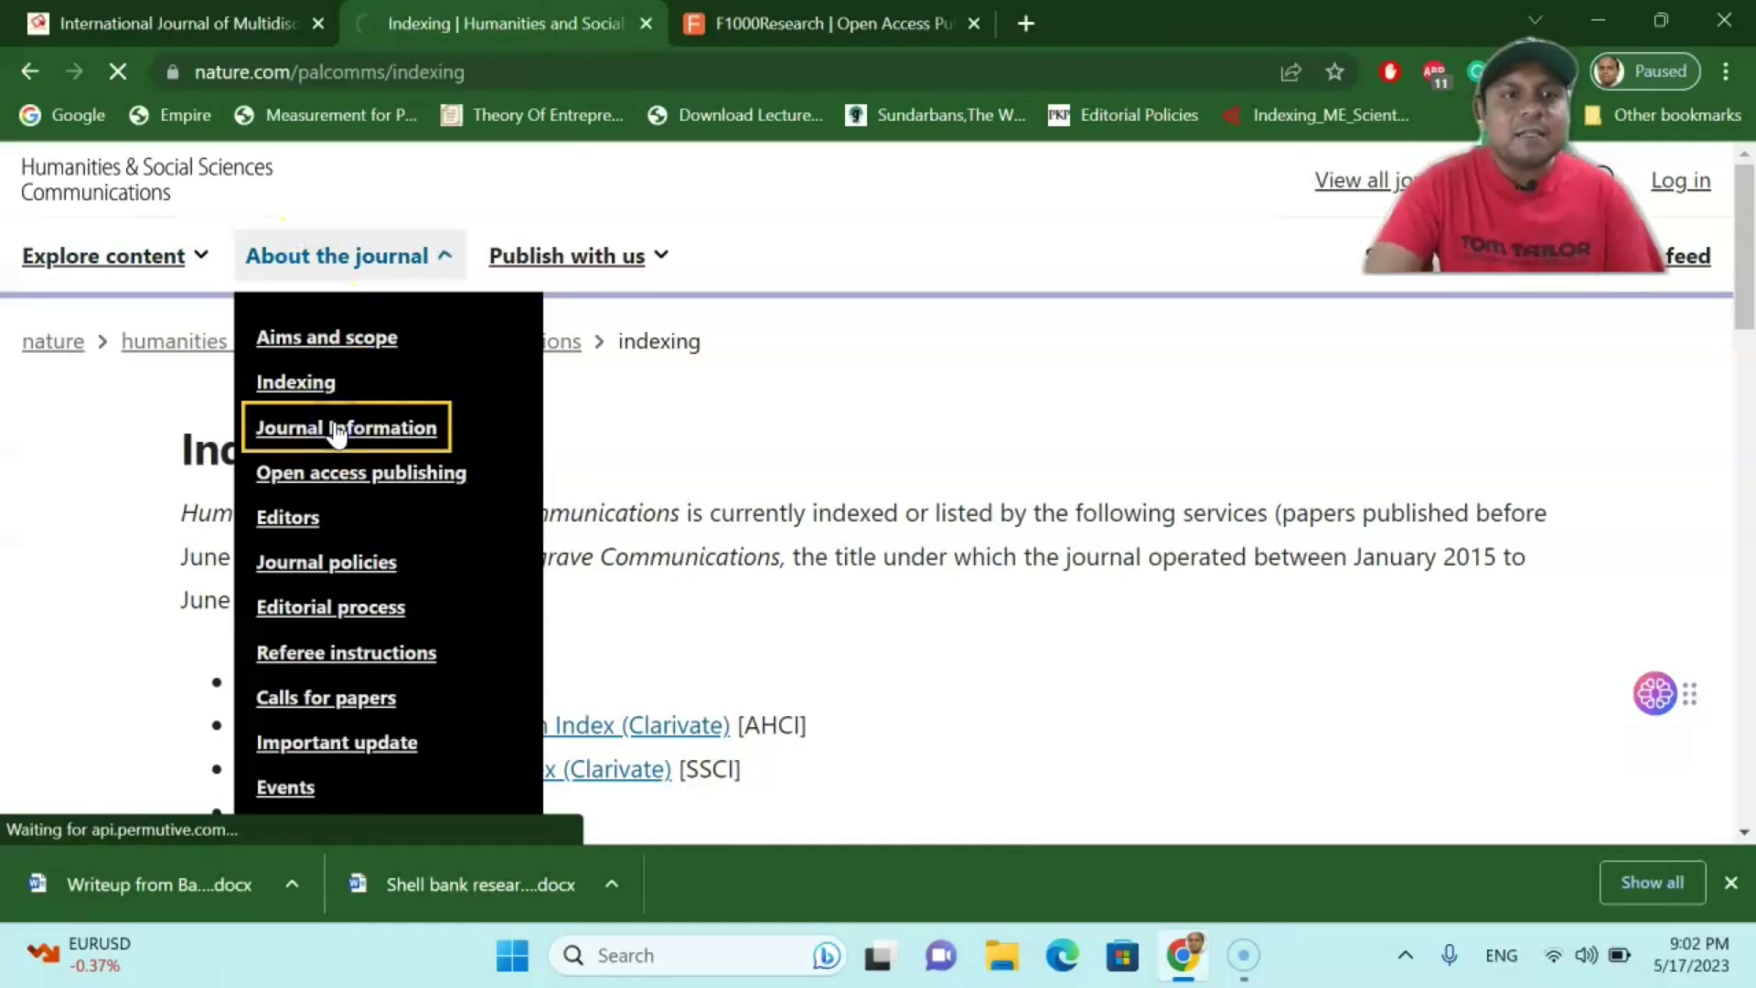
scroll(336, 428, "down", 1)
scroll(335, 428, "down", 3)
scroll(337, 428, "down", 1)
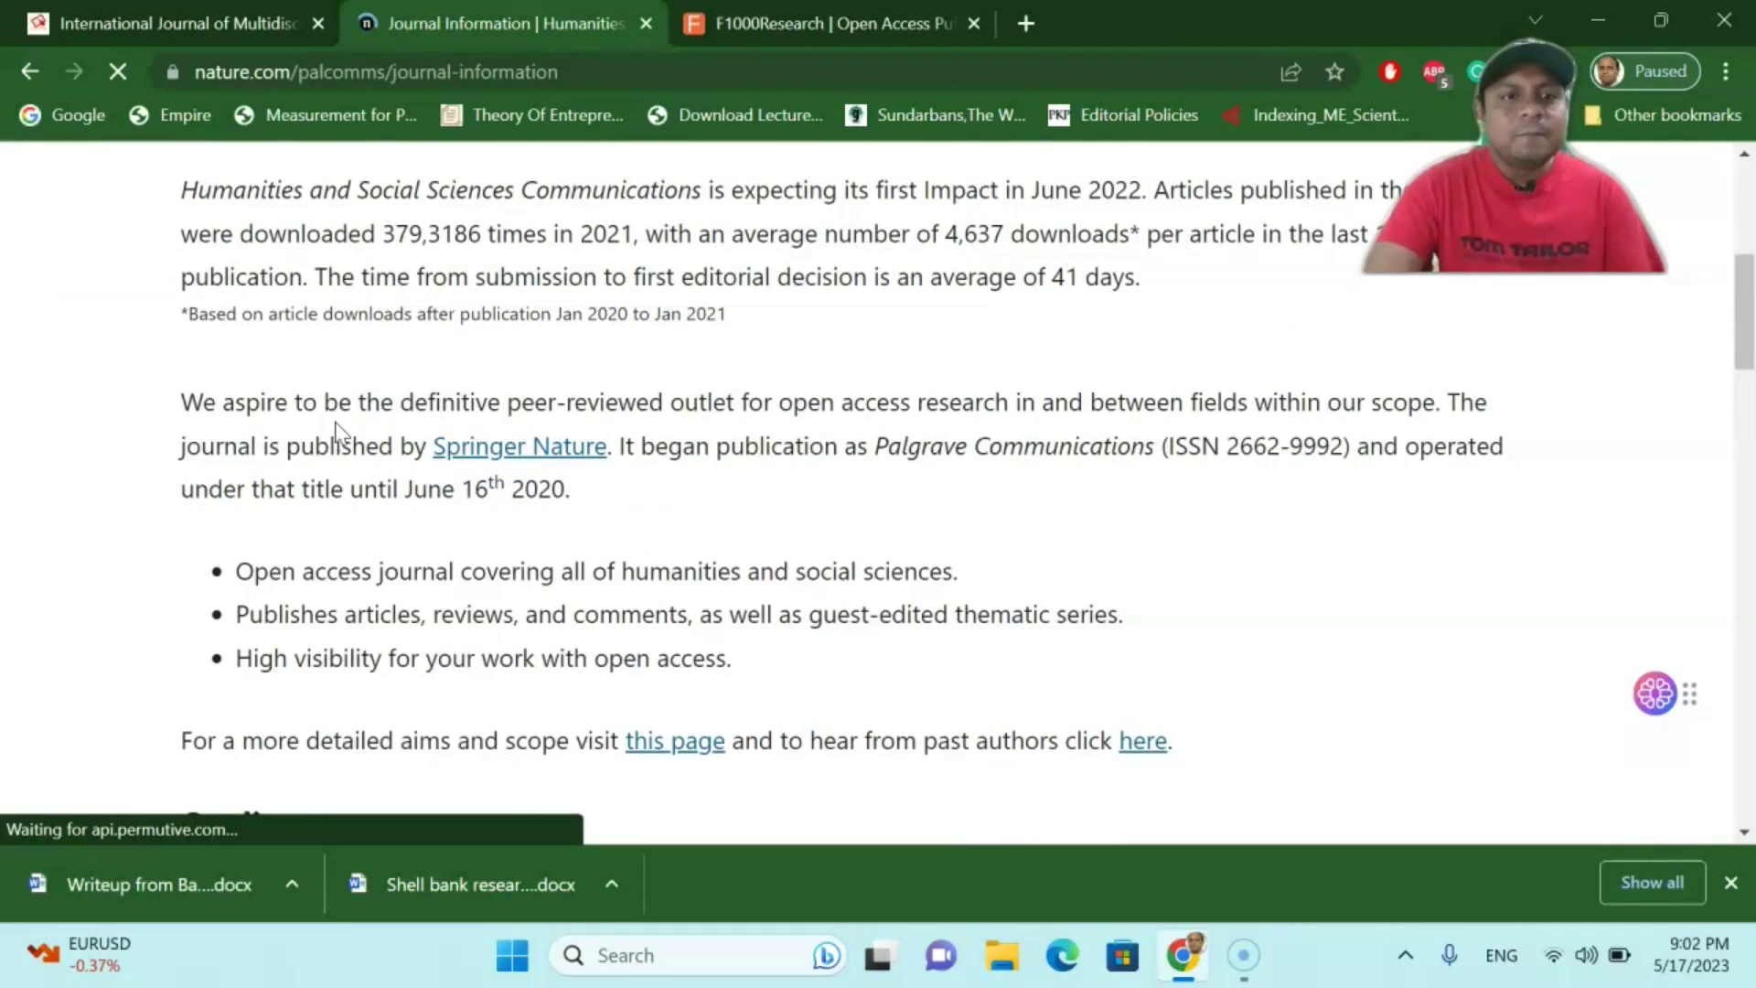
scroll(335, 428, "down", 1)
scroll(335, 428, "up", 2)
scroll(336, 428, "up", 2)
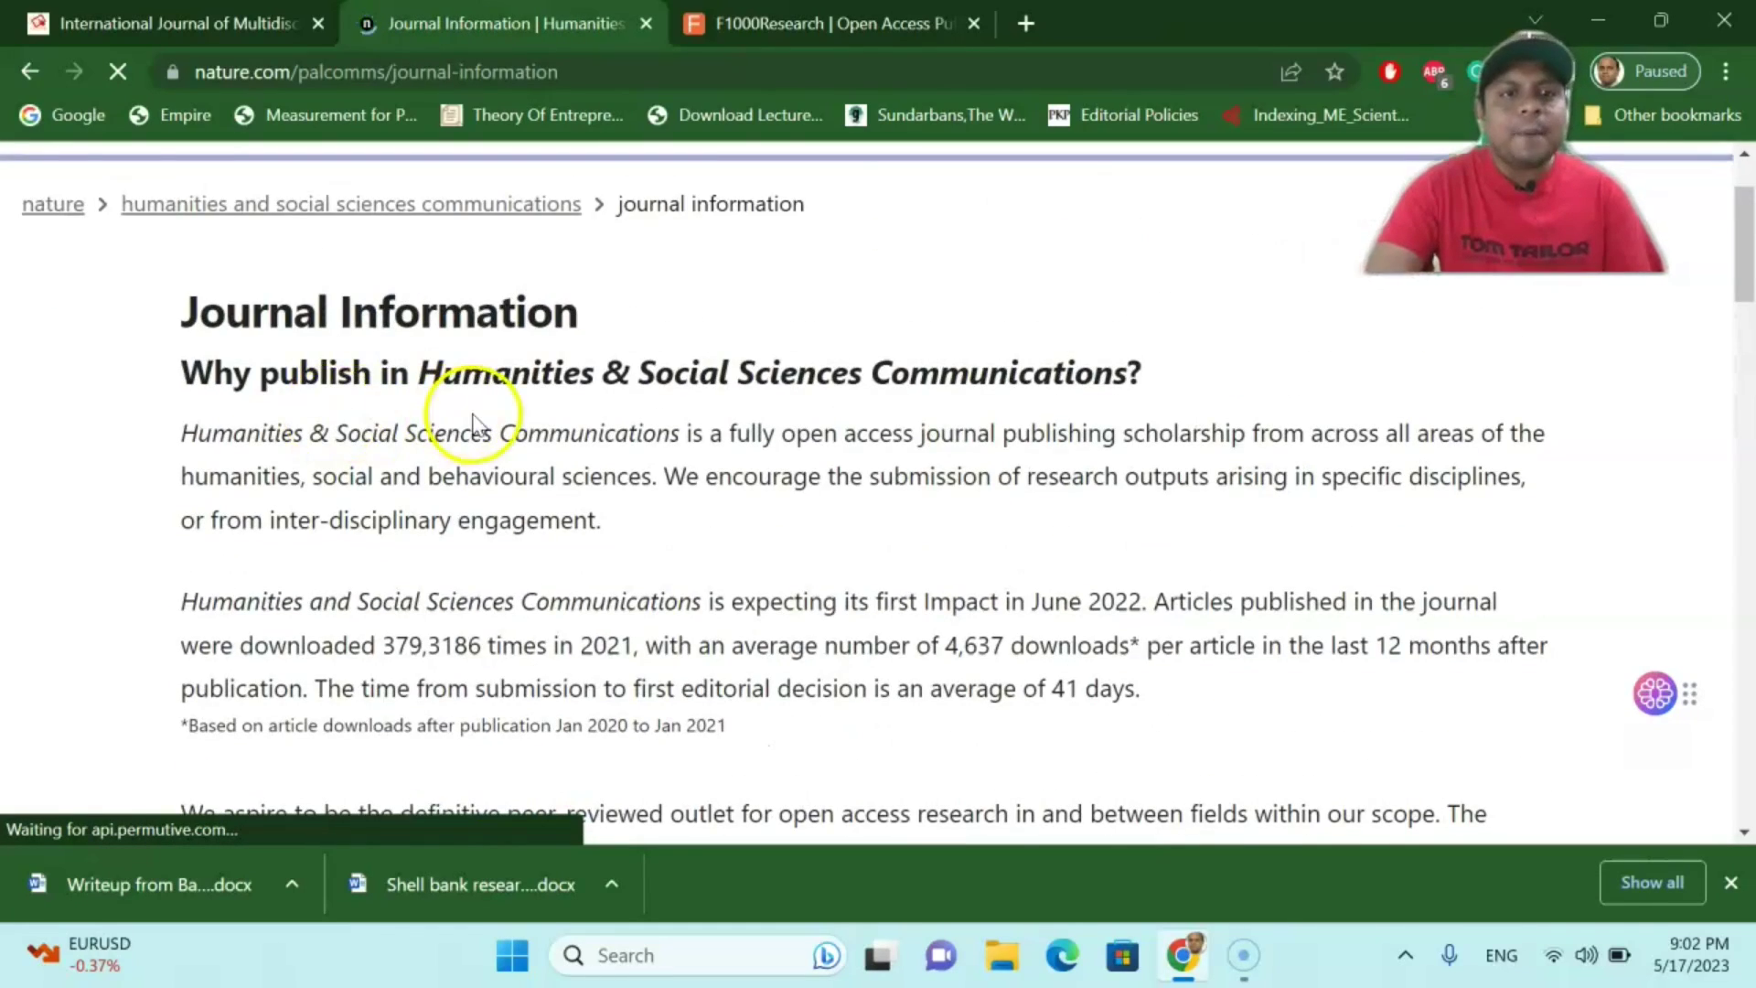
scroll(922, 396, "down", 1)
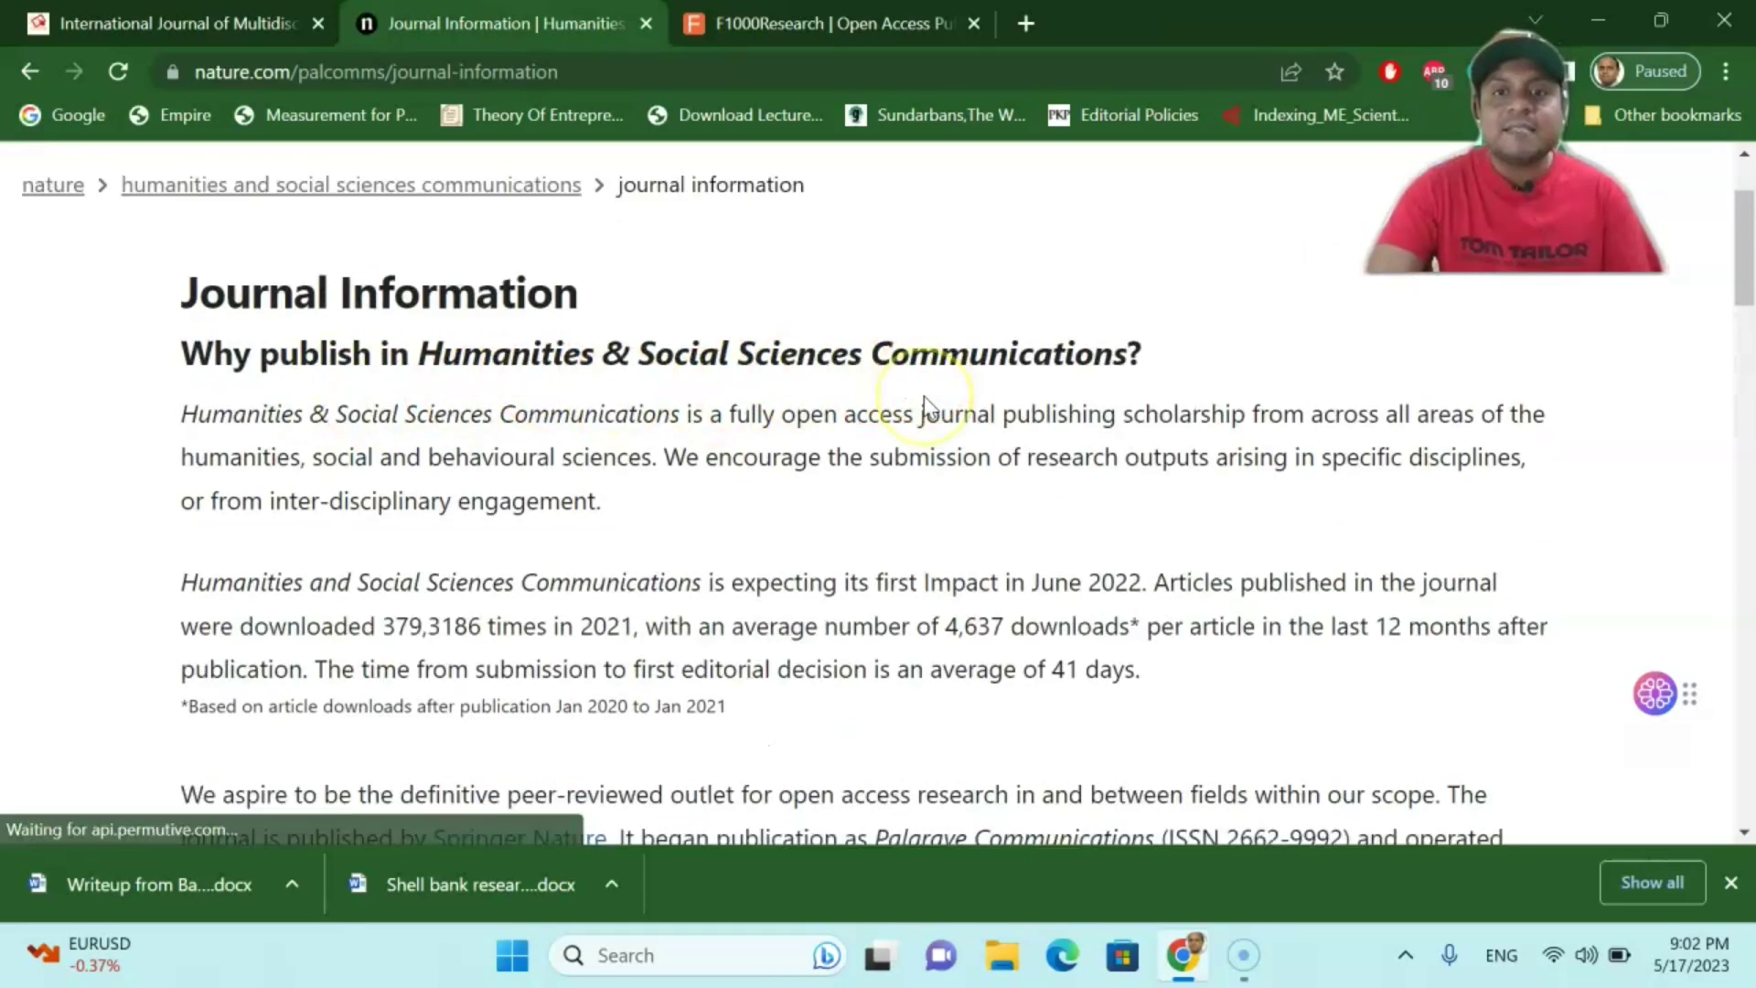
scroll(924, 396, "down", 2)
scroll(924, 395, "down", 2)
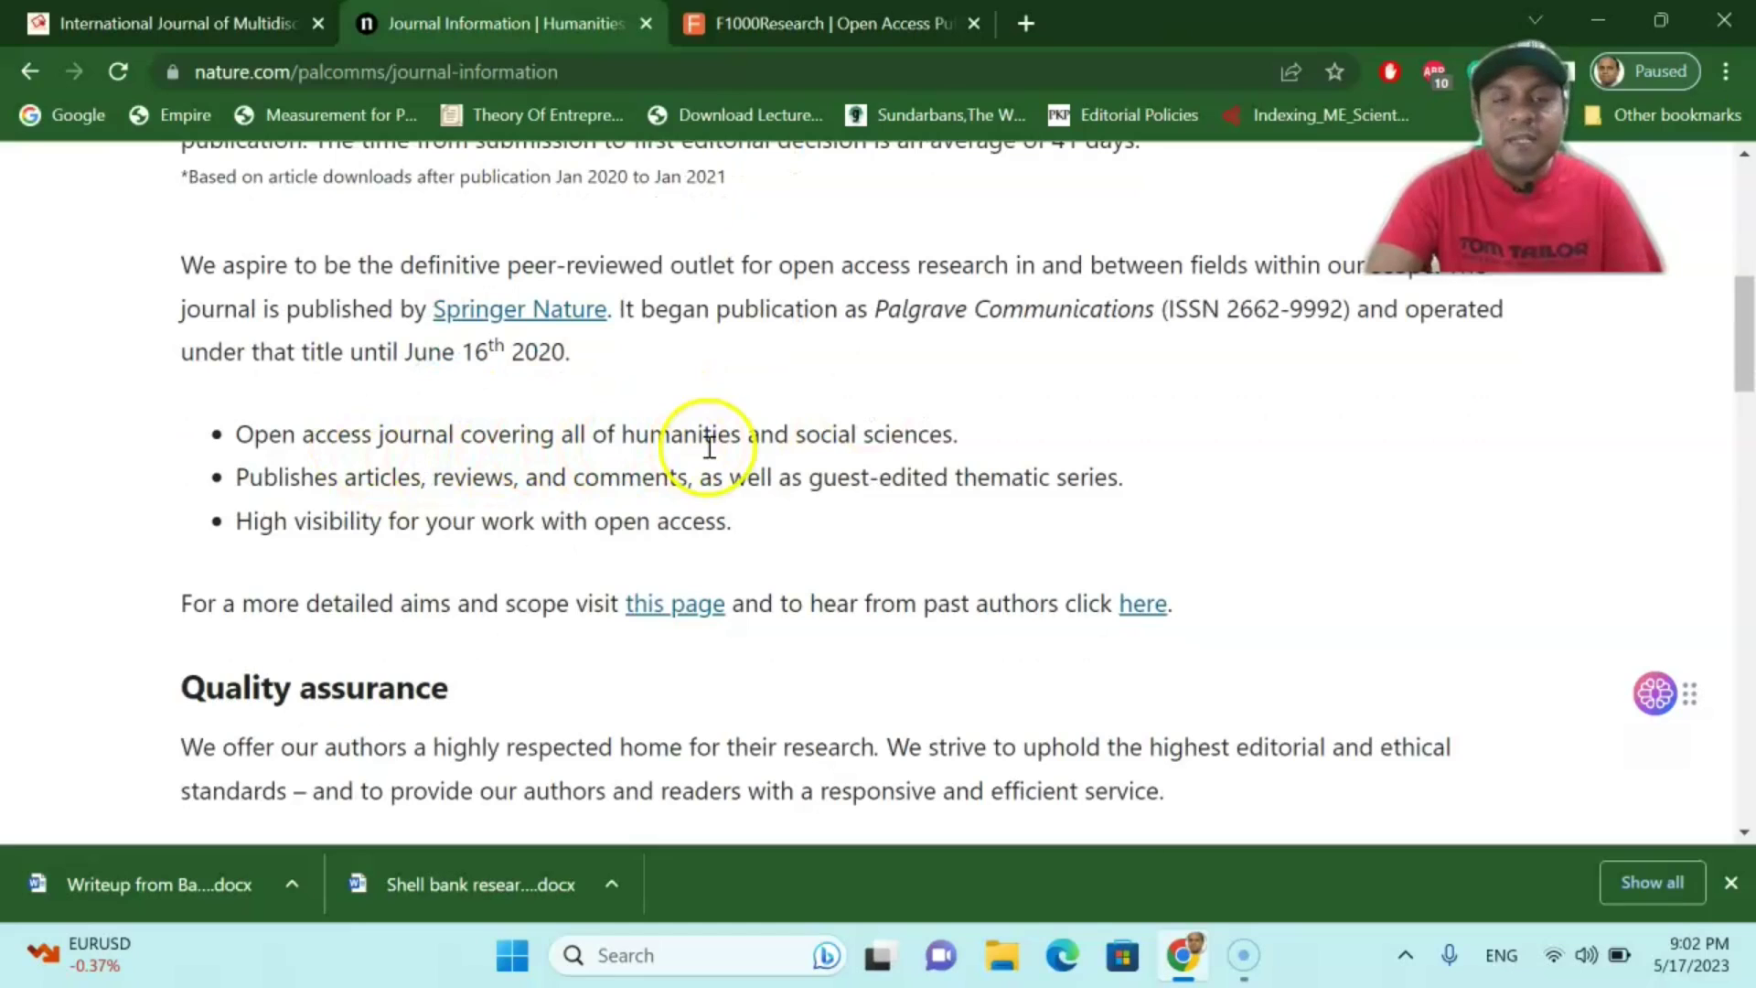
scroll(878, 453, "down", 1)
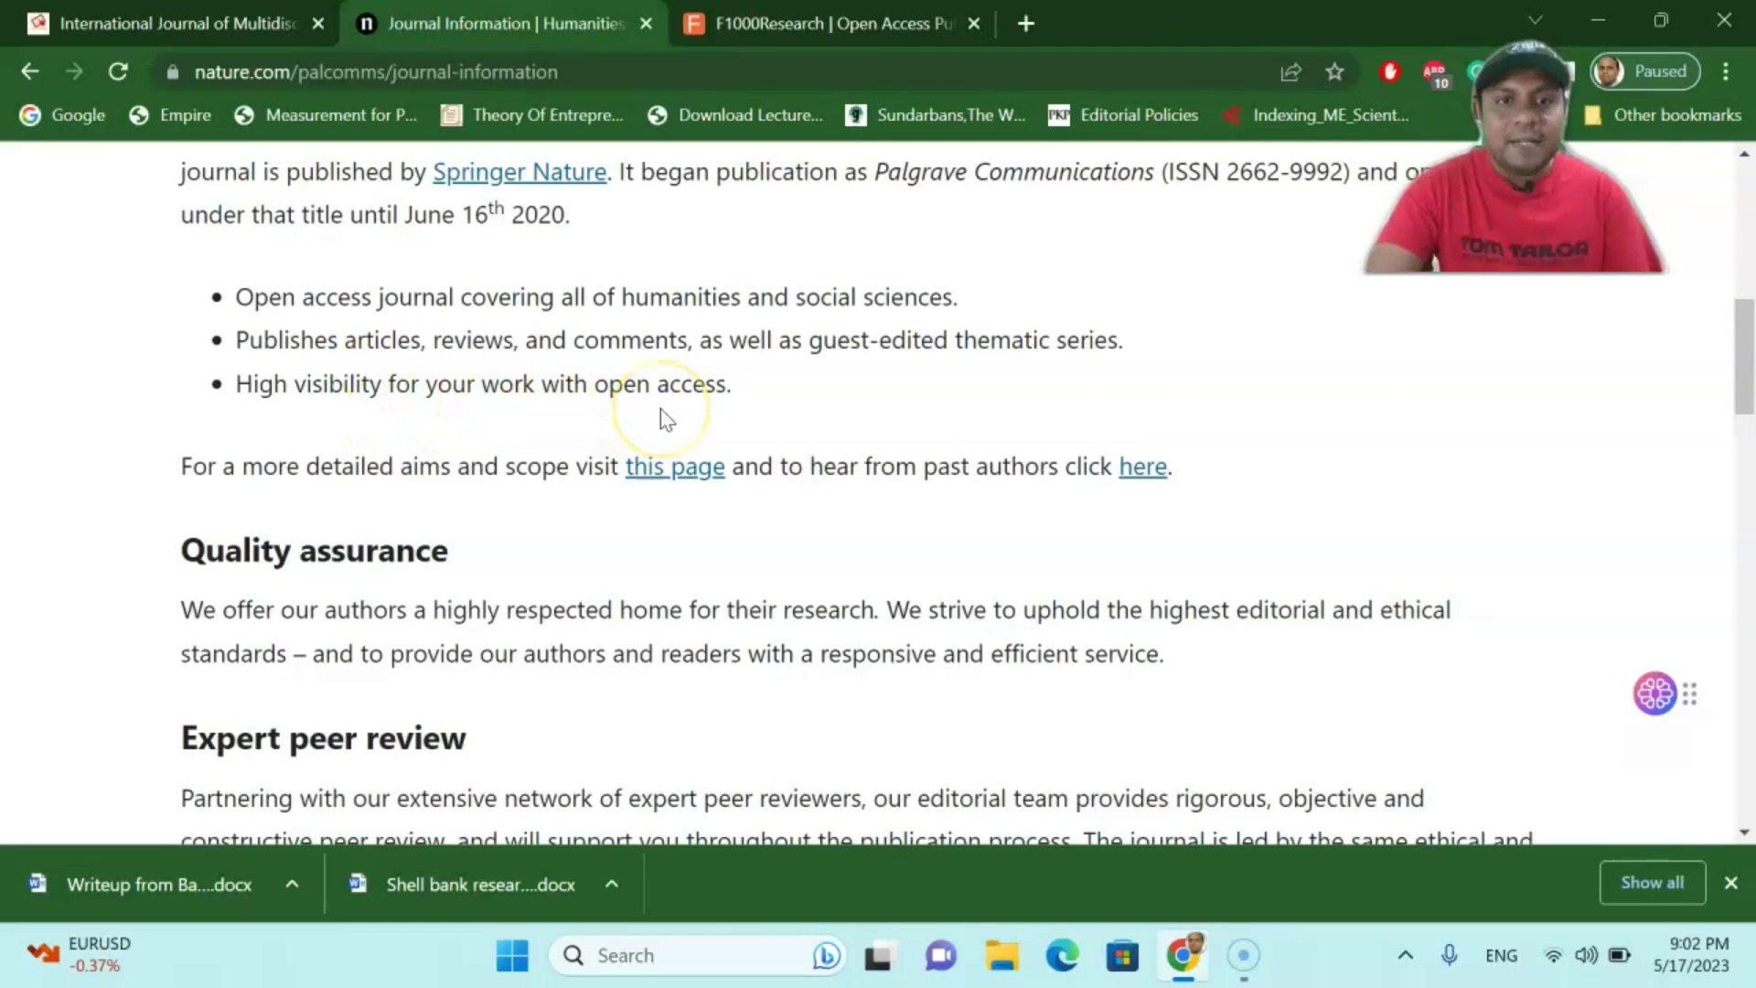
scroll(666, 419, "down", 2)
scroll(666, 418, "down", 2)
scroll(666, 419, "up", 4)
scroll(576, 356, "up", 5)
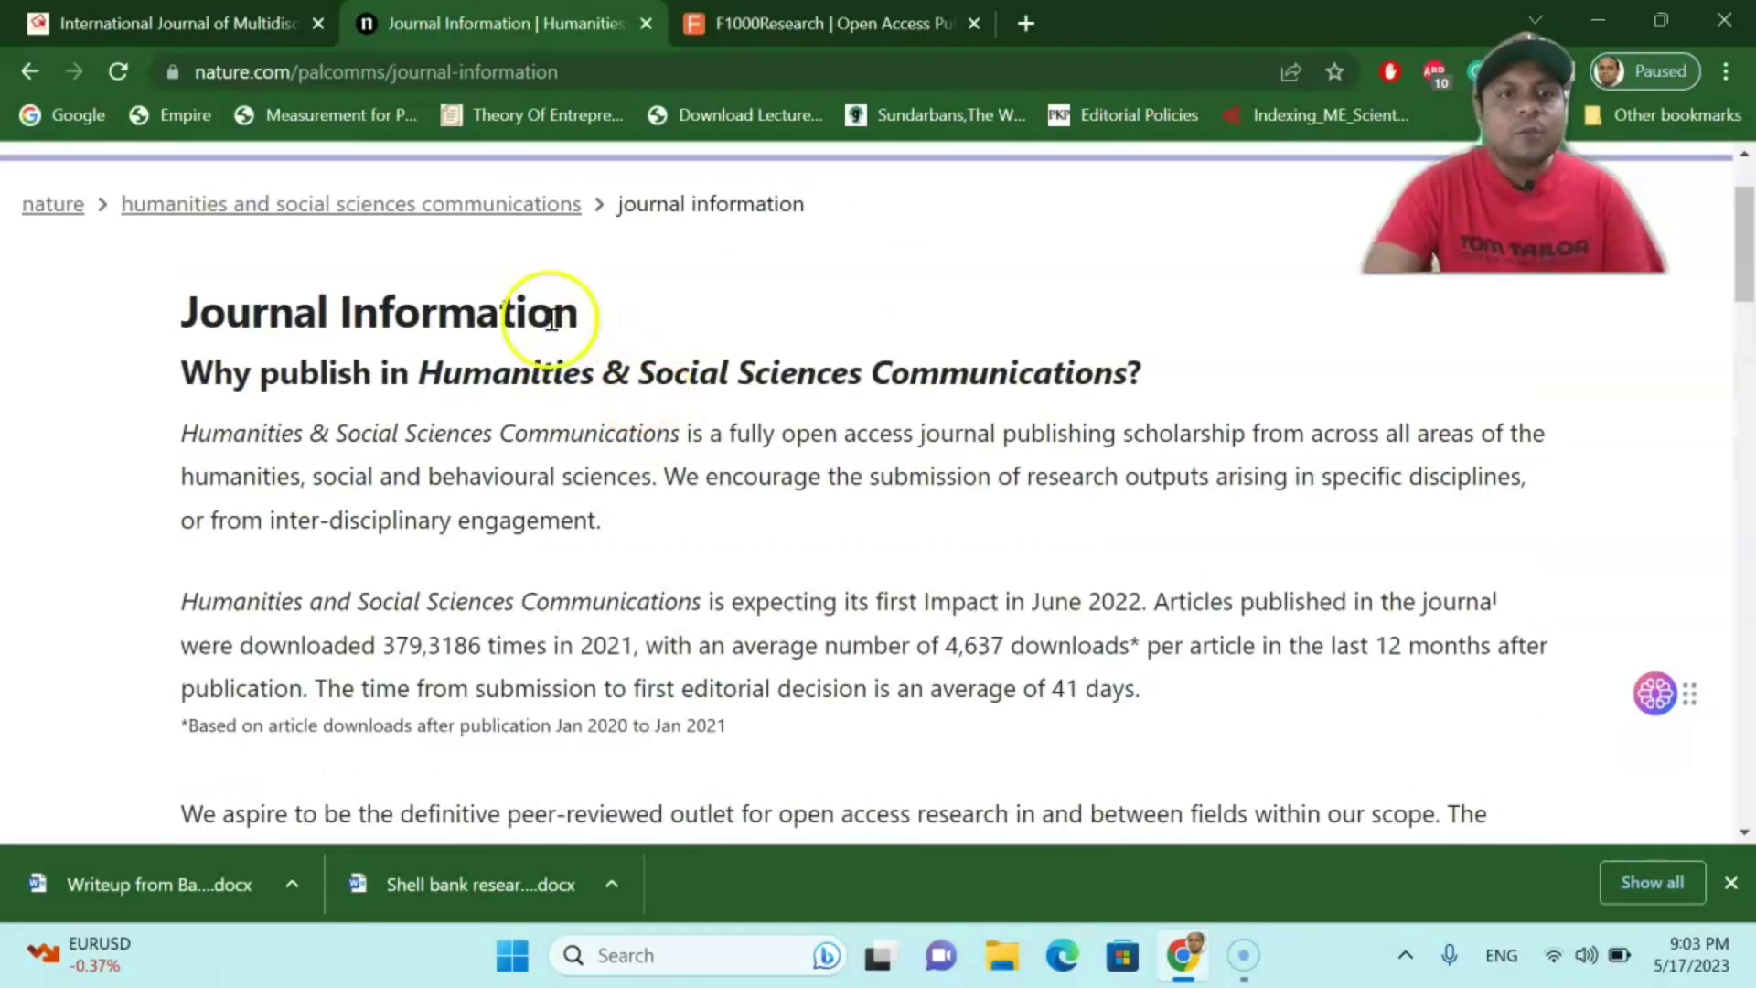
scroll(554, 319, "up", 2)
left_click(426, 255)
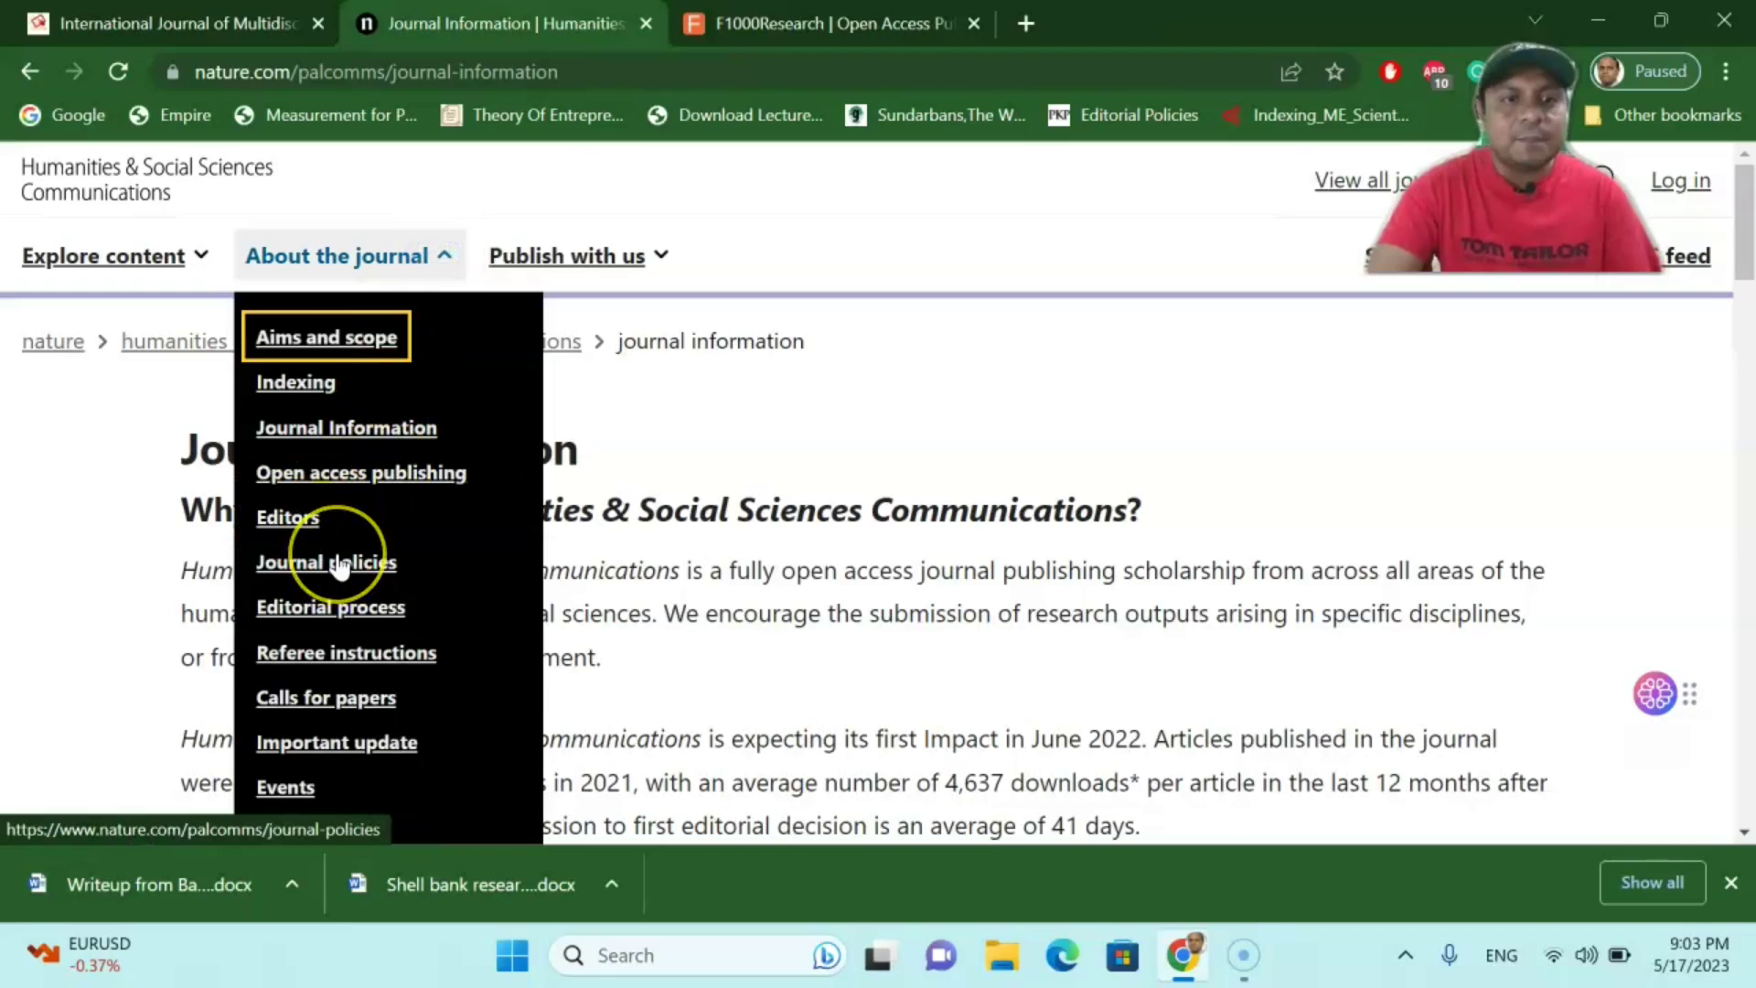
Step: Go to the Springer Nature manuscript tracking system through Publish with us > Submit manuscript
left_click(663, 261)
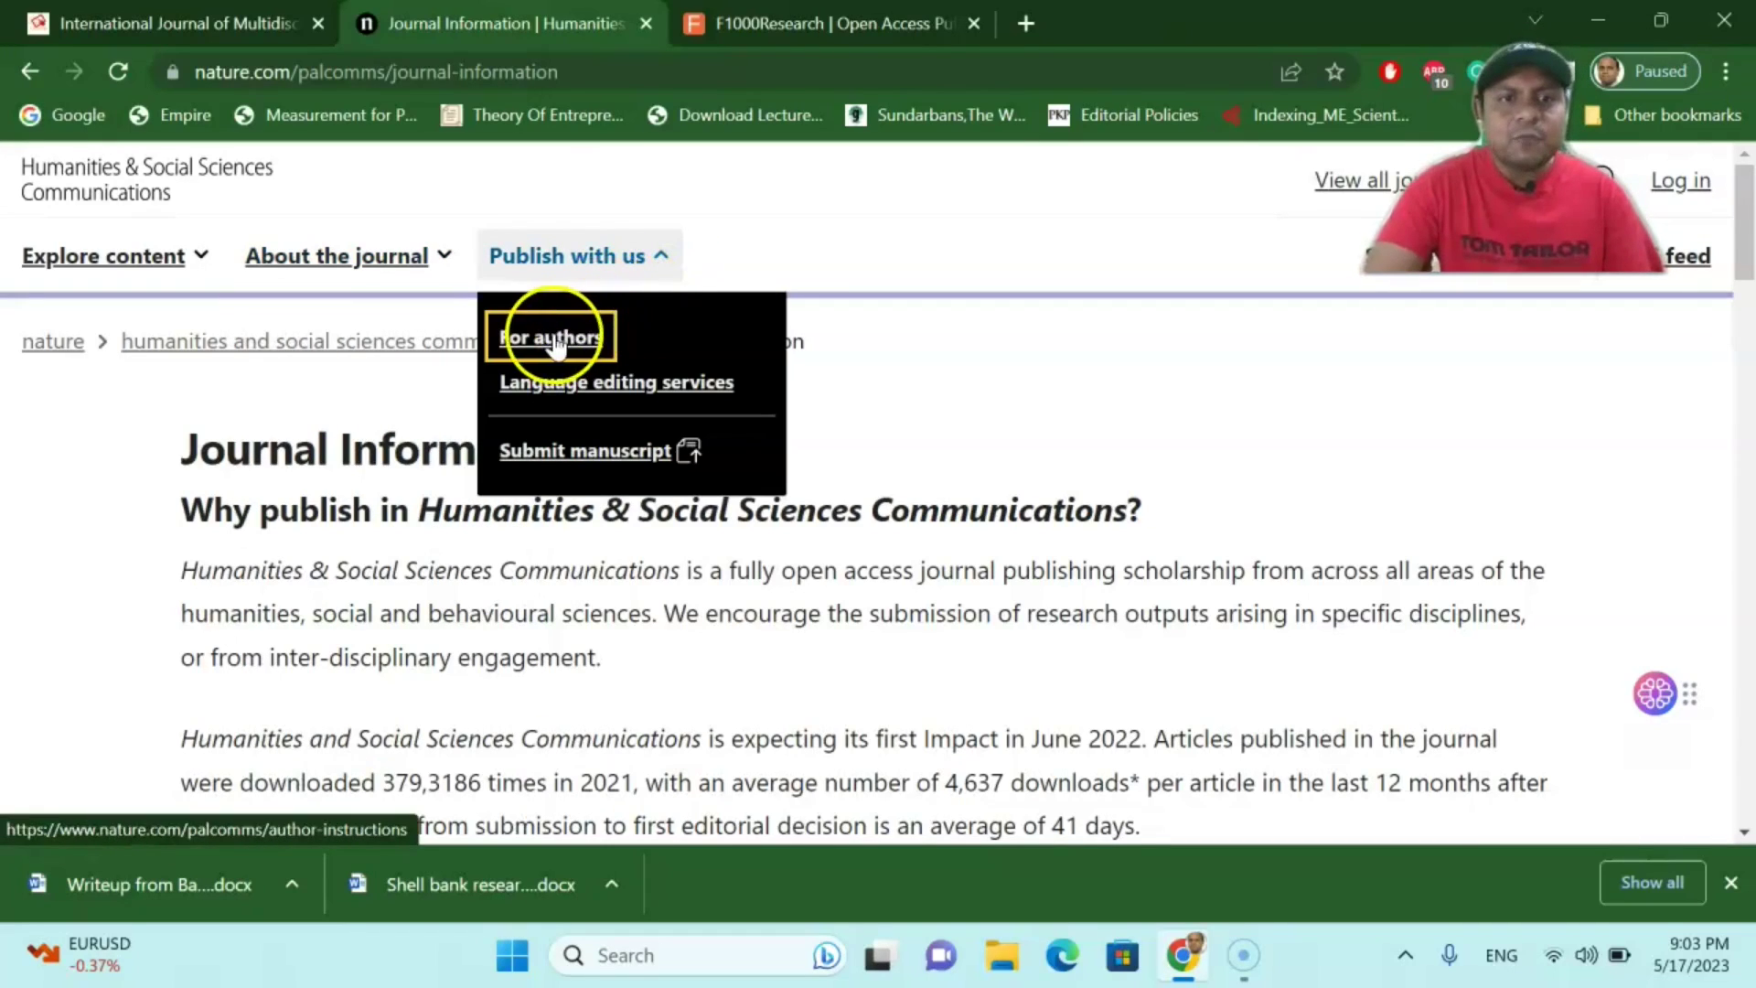
left_click(562, 453)
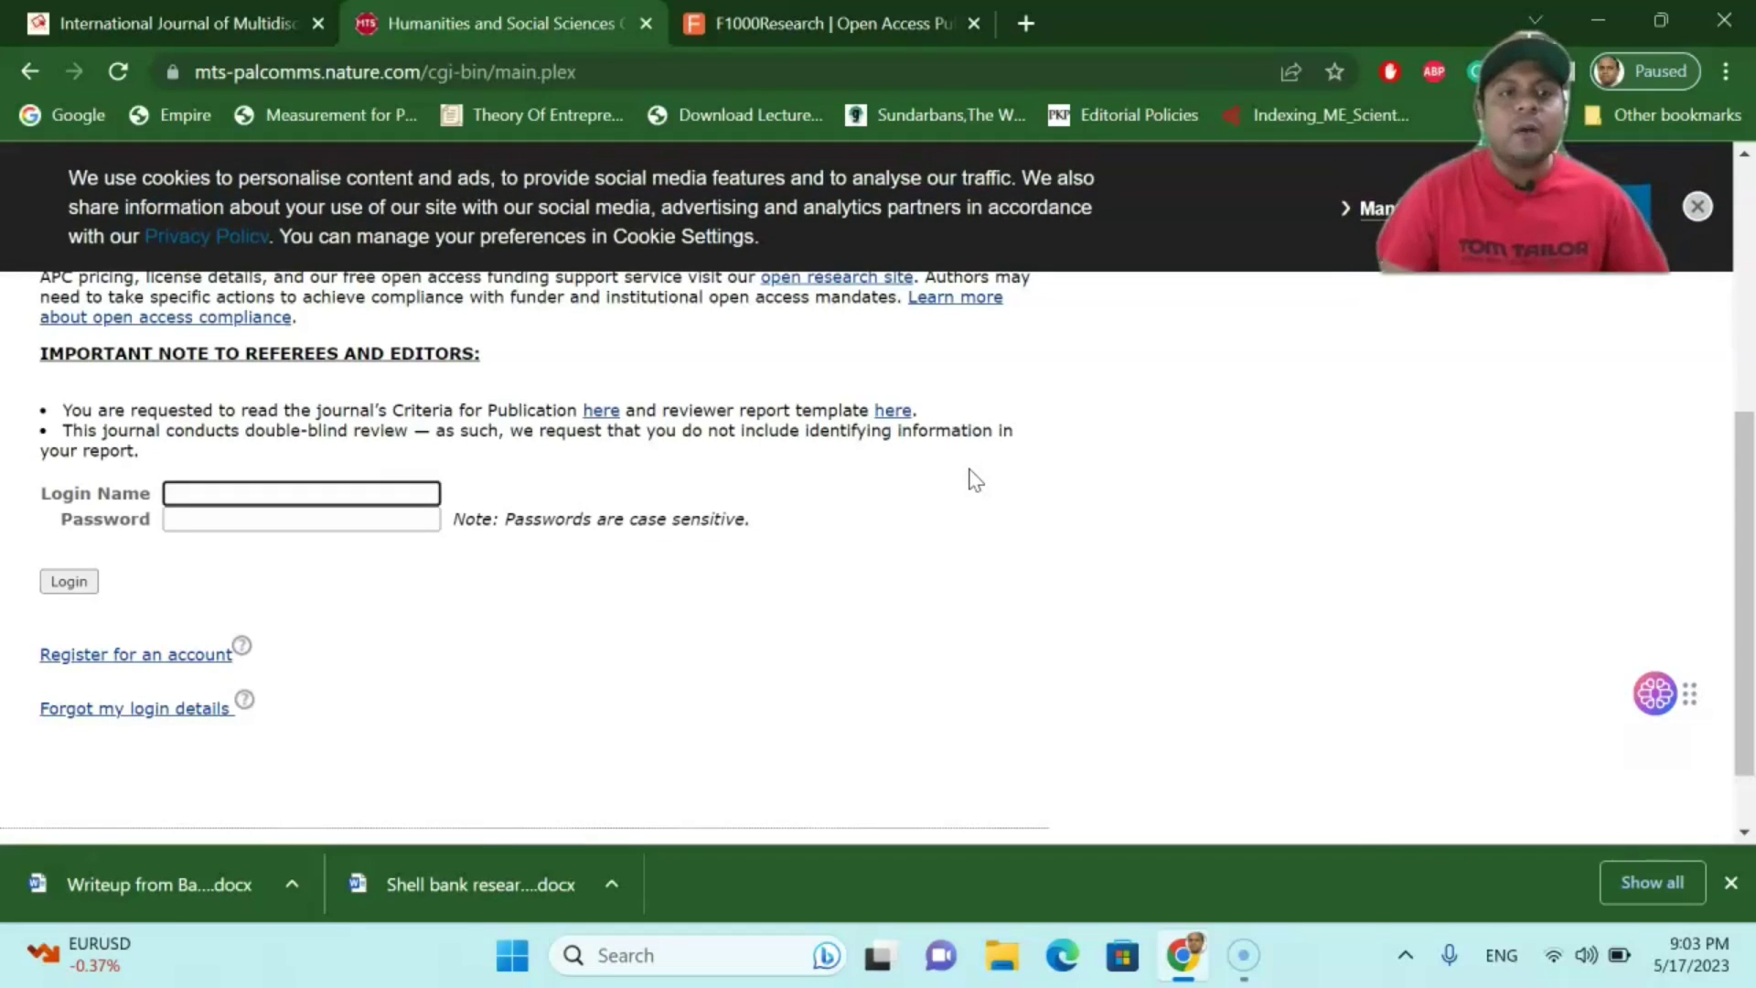
scroll(1050, 629, "up", 3)
scroll(1049, 628, "up", 3)
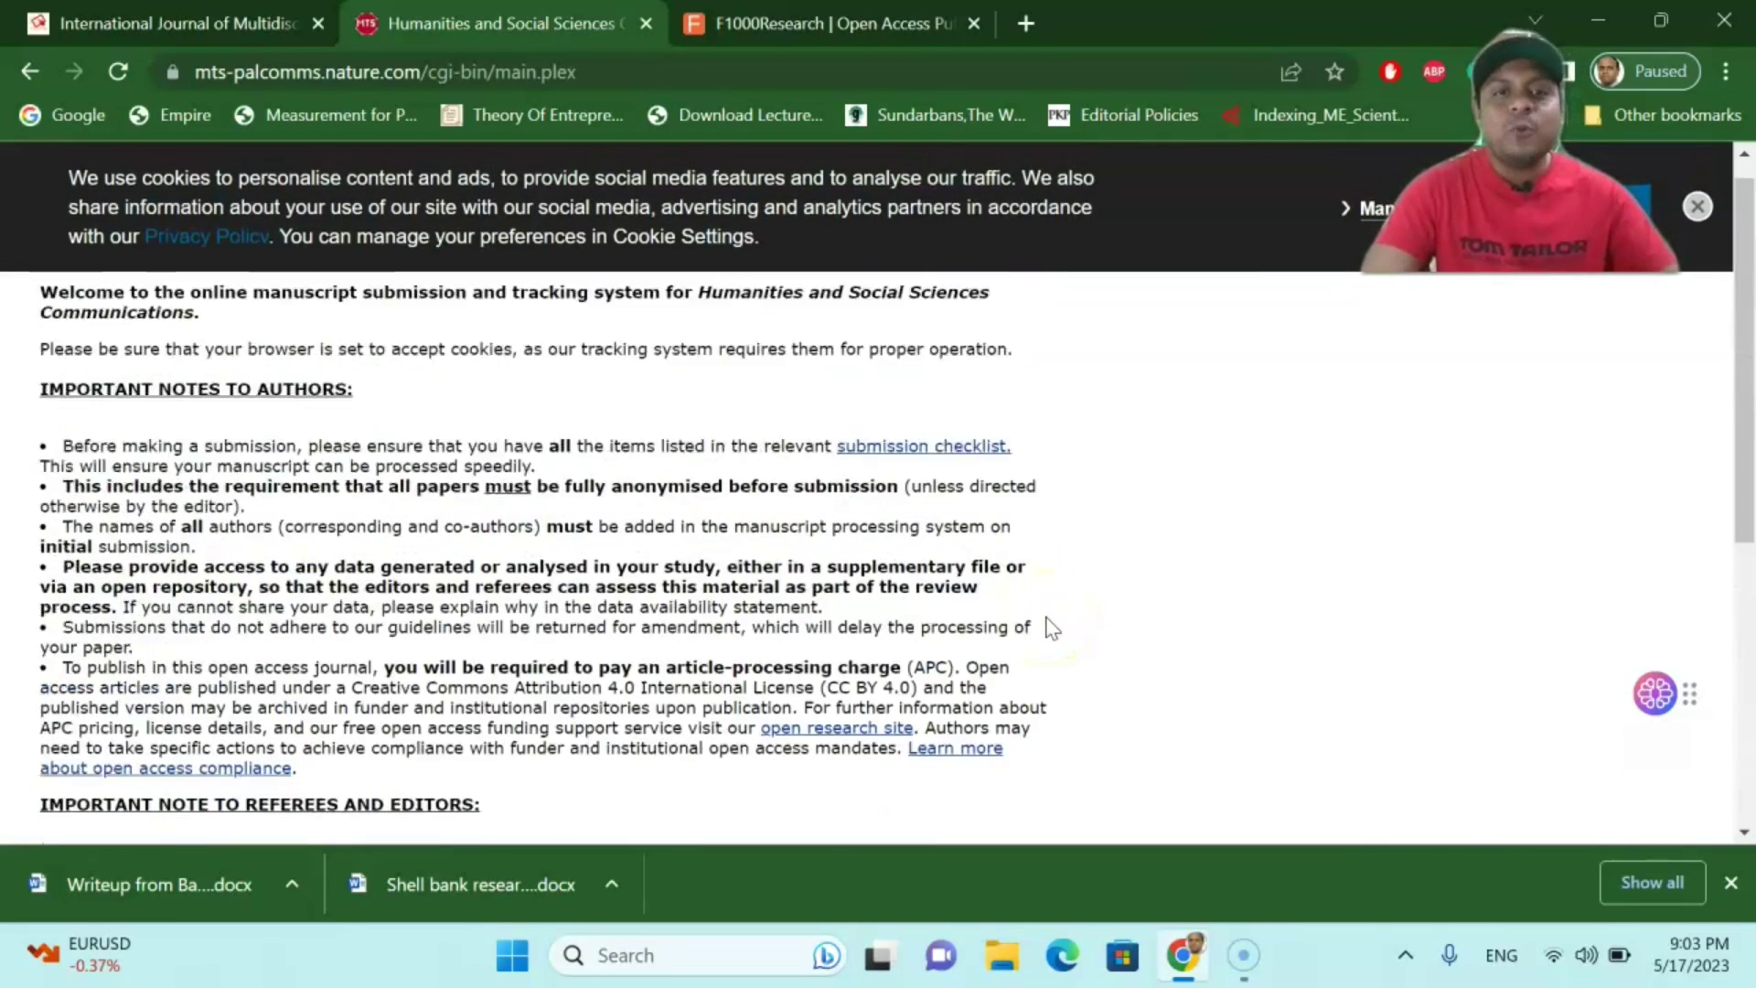
scroll(1049, 628, "up", 2)
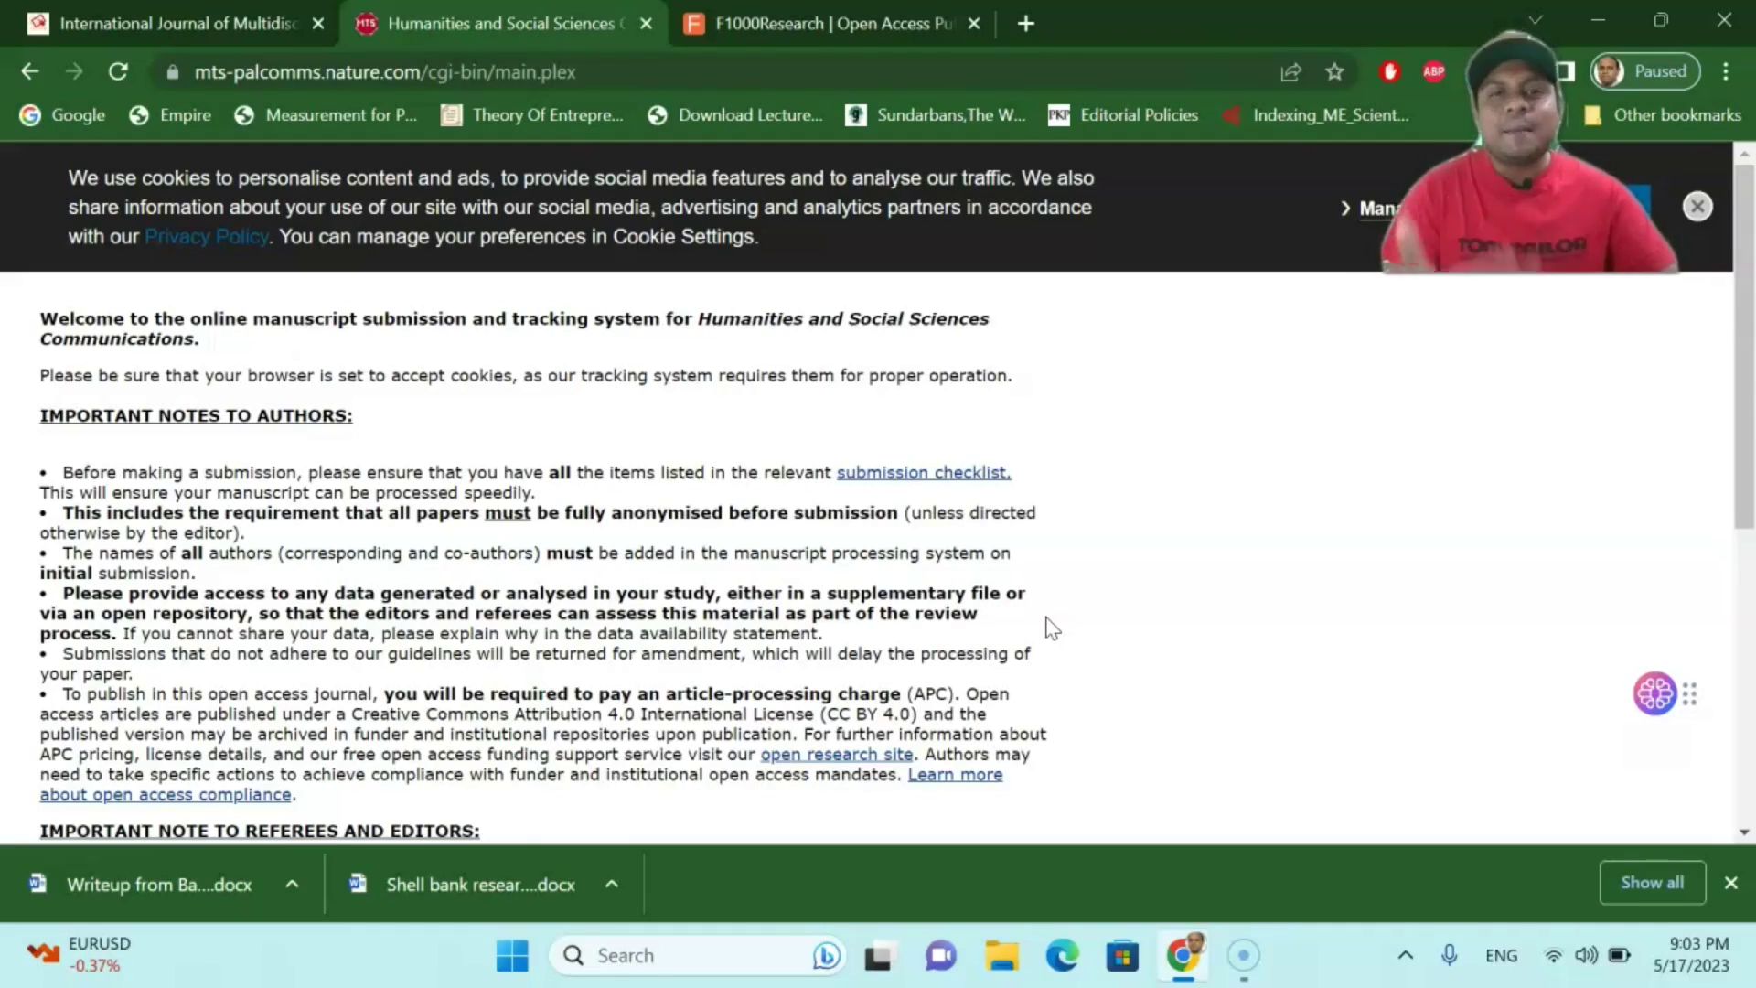
Step: Switch to the IJMRA website home page showing its DOI, ISSNs and SJIF 7.022
left_click(171, 24)
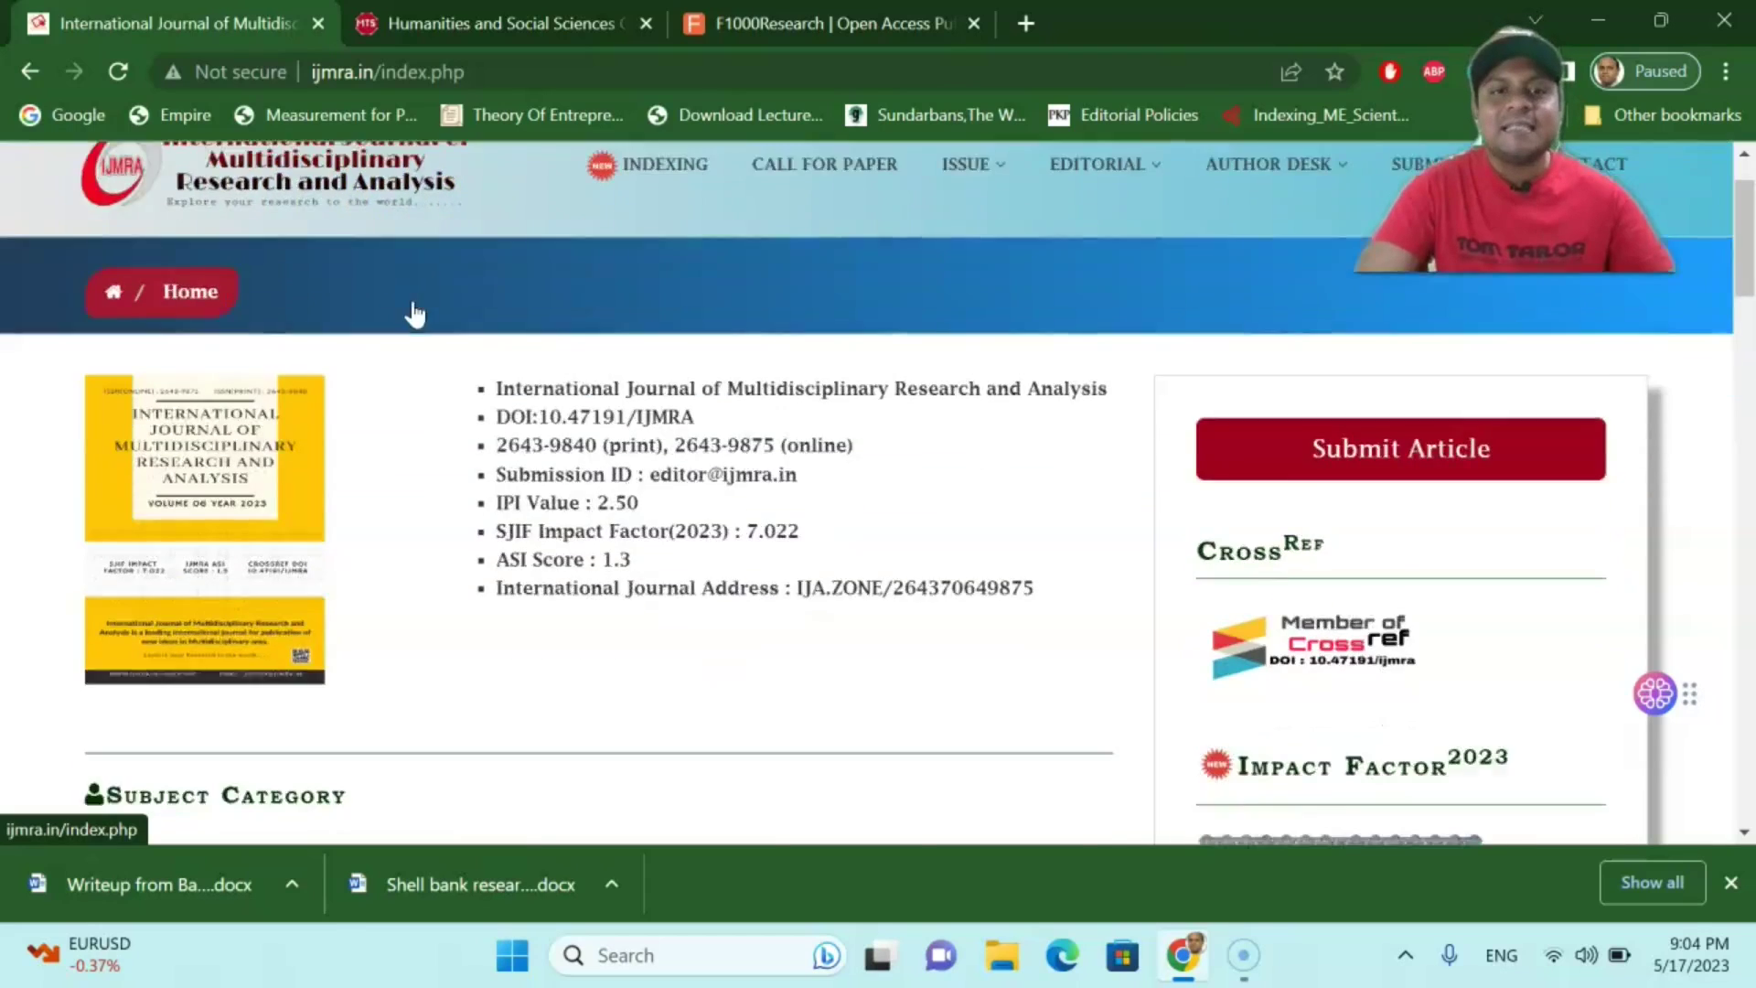
scroll(415, 313, "down", 2)
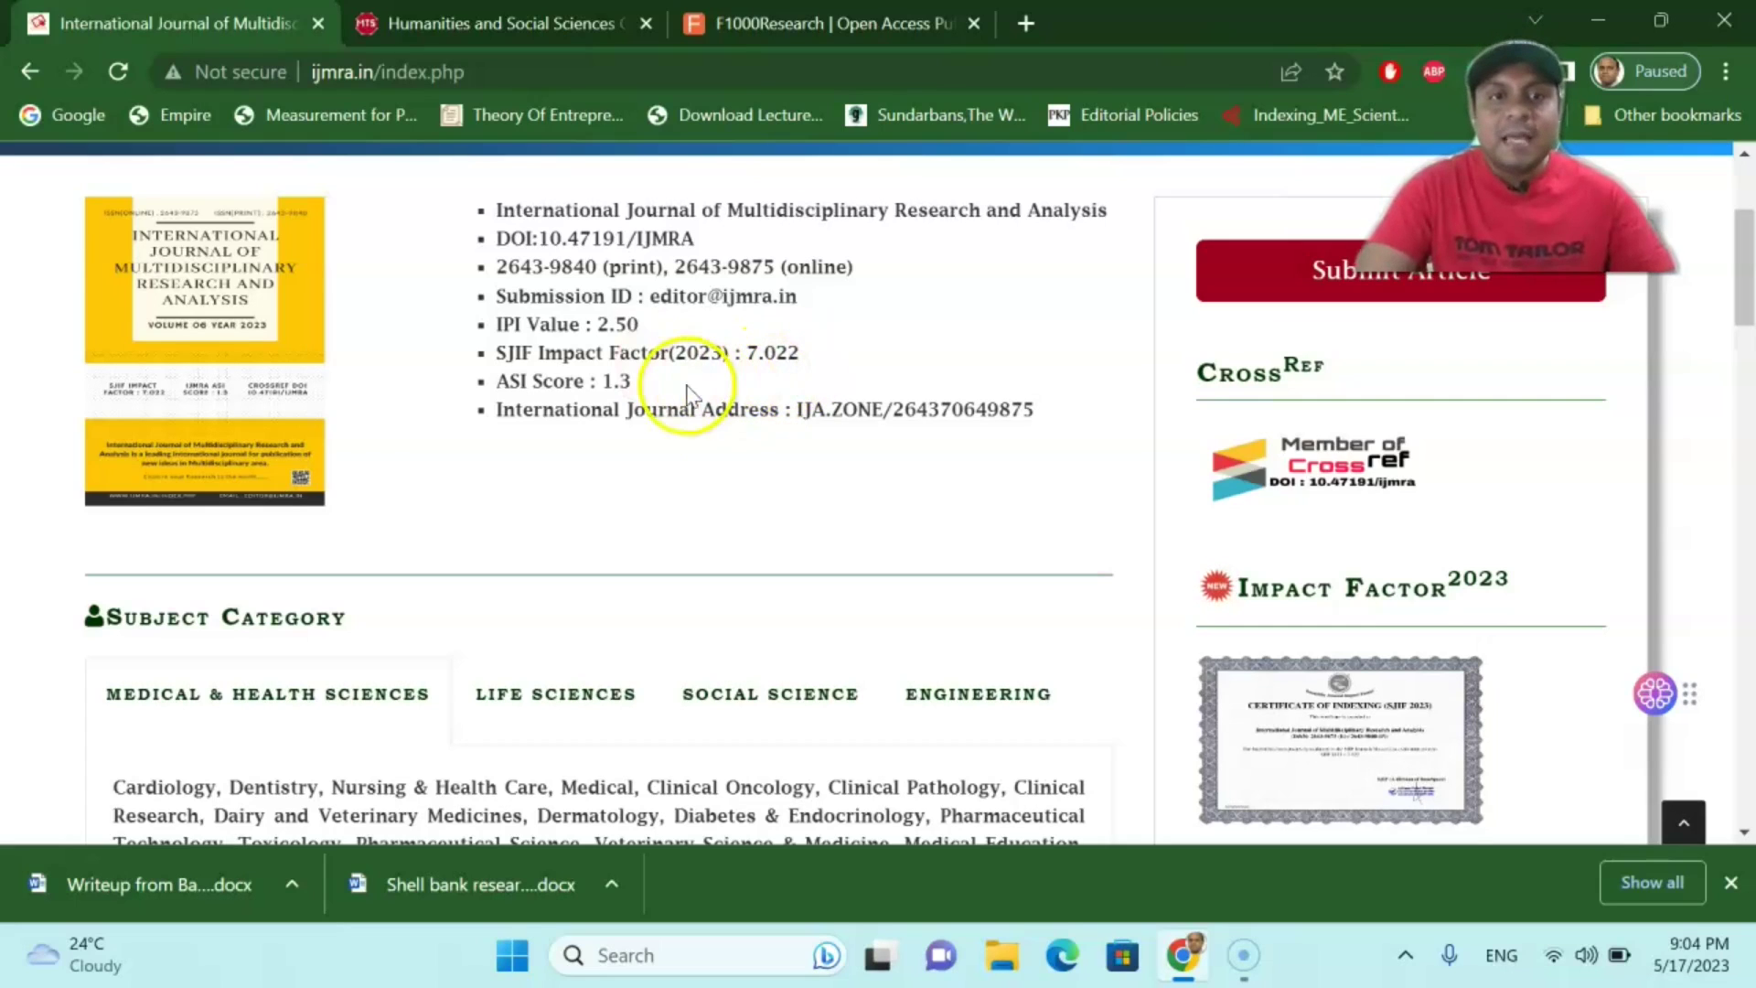
scroll(715, 404, "up", 1)
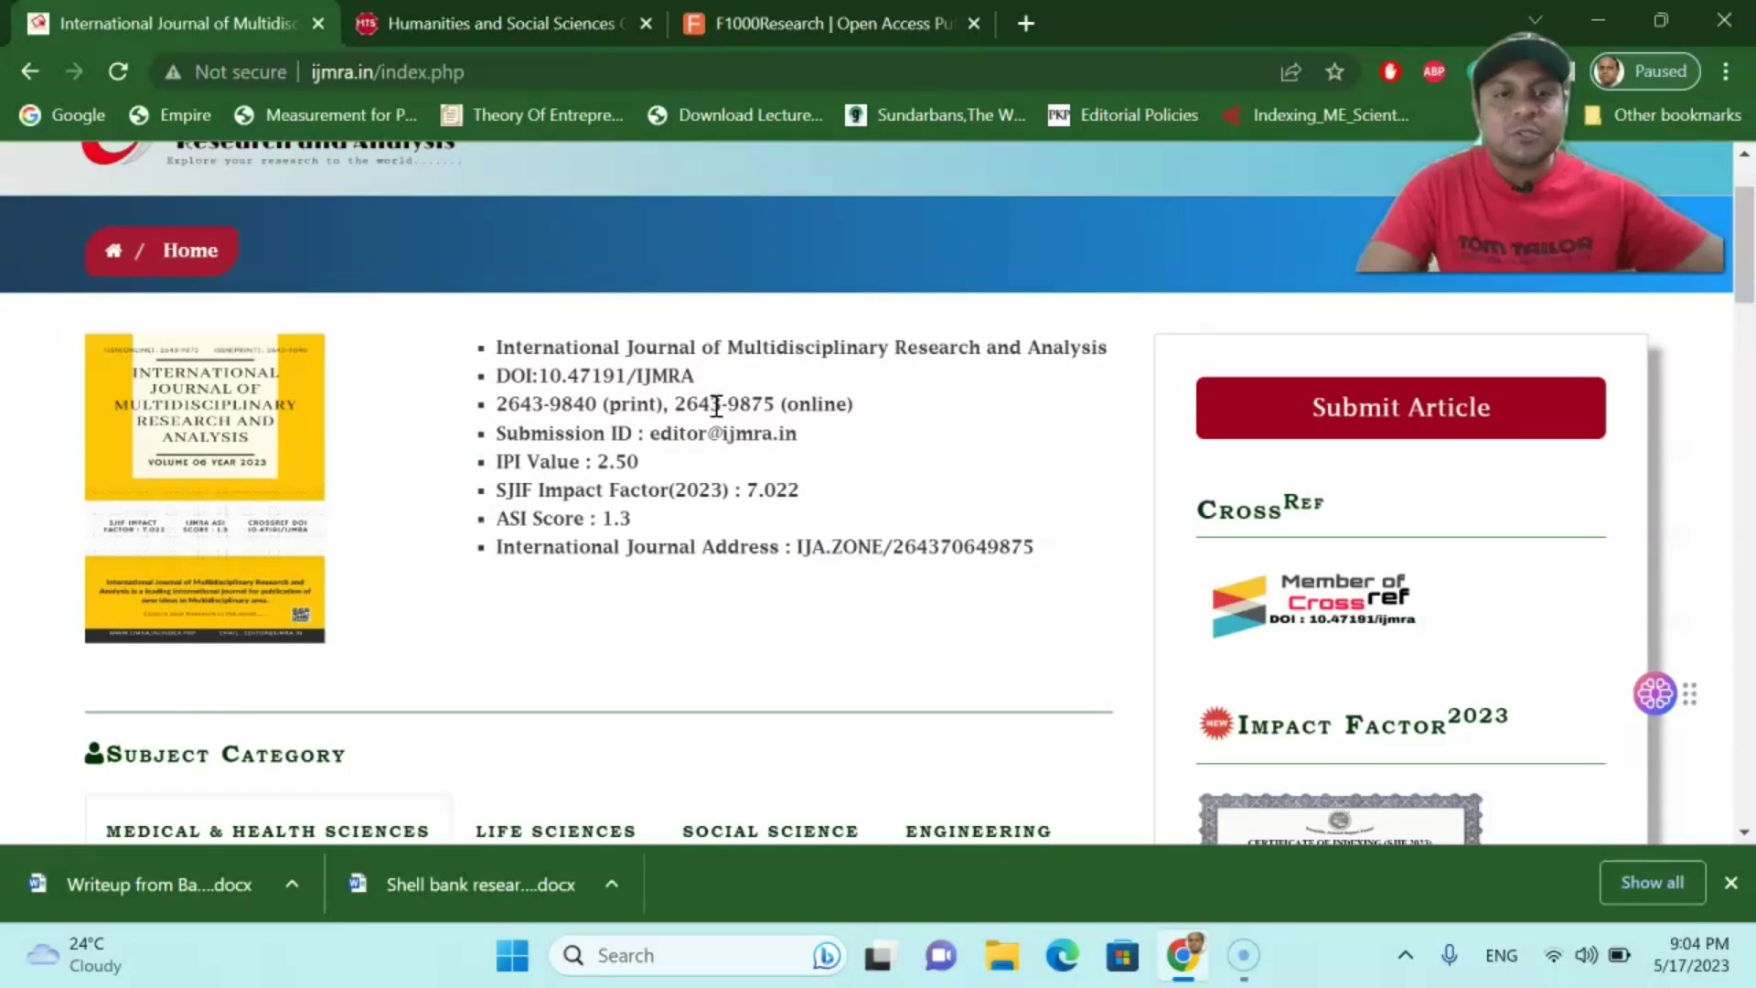
scroll(715, 405, "down", 1)
scroll(714, 406, "up", 3)
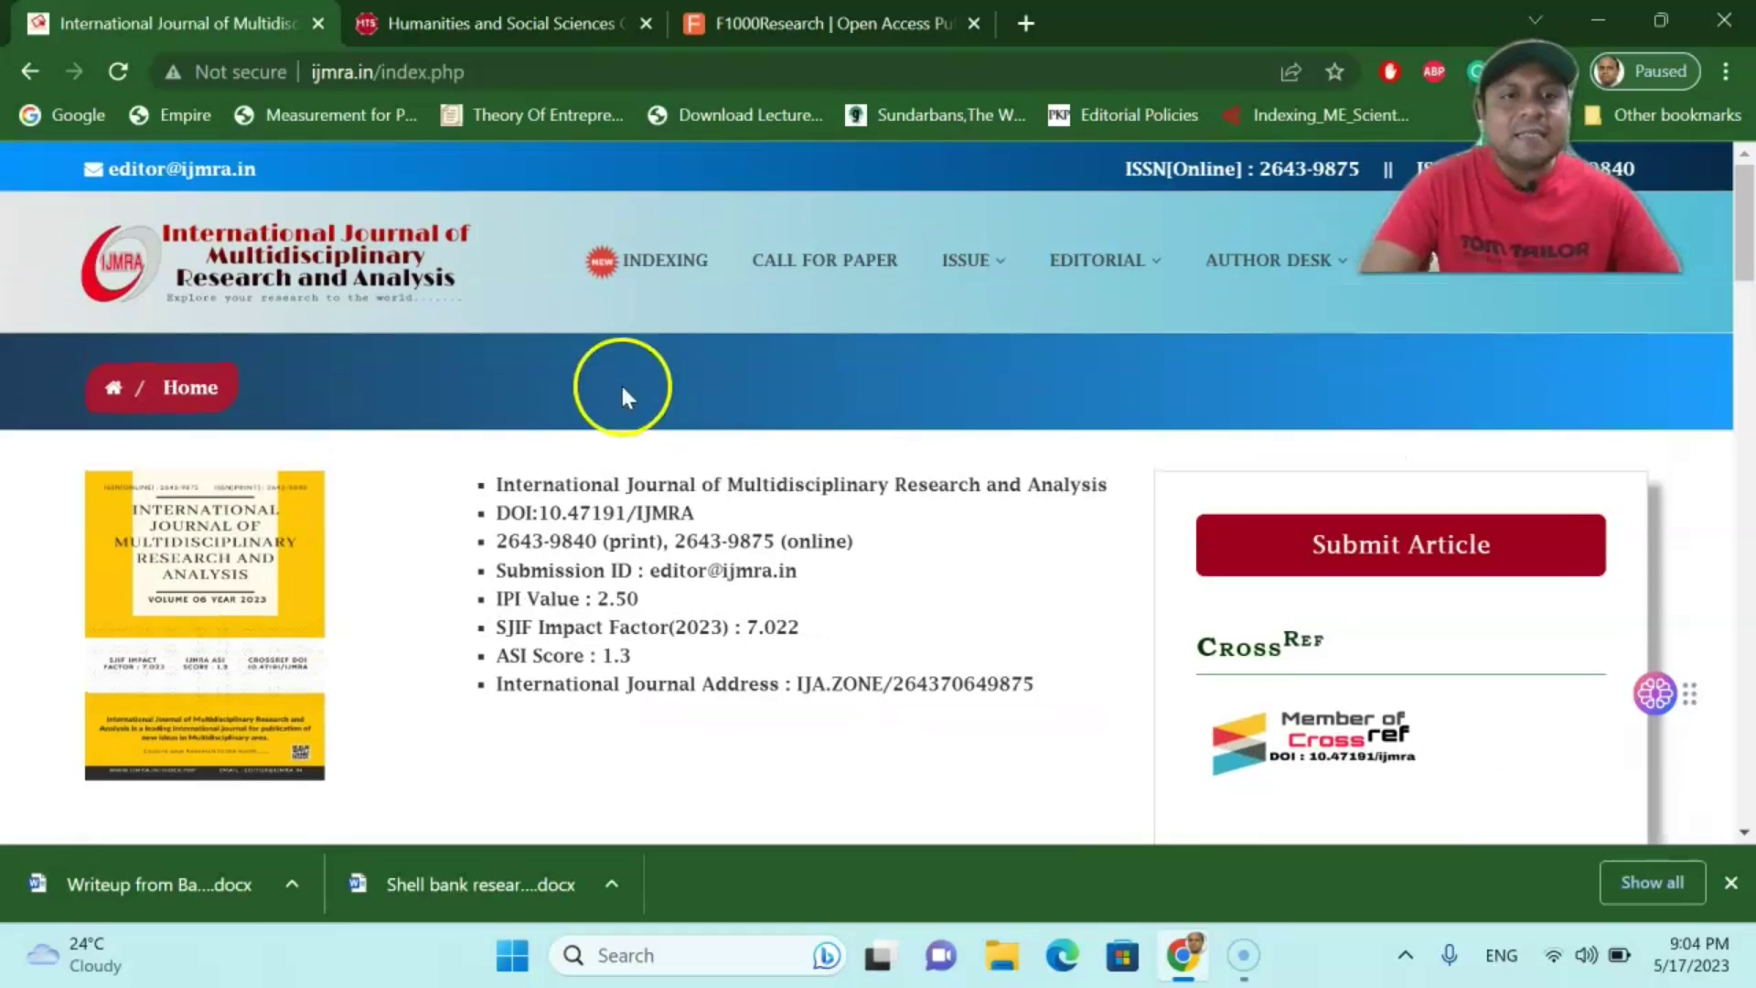
Step: Open IJMRA's Indexed In page with WorldCat, Google Scholar, CiteFactor and DRJI
left_click(667, 259)
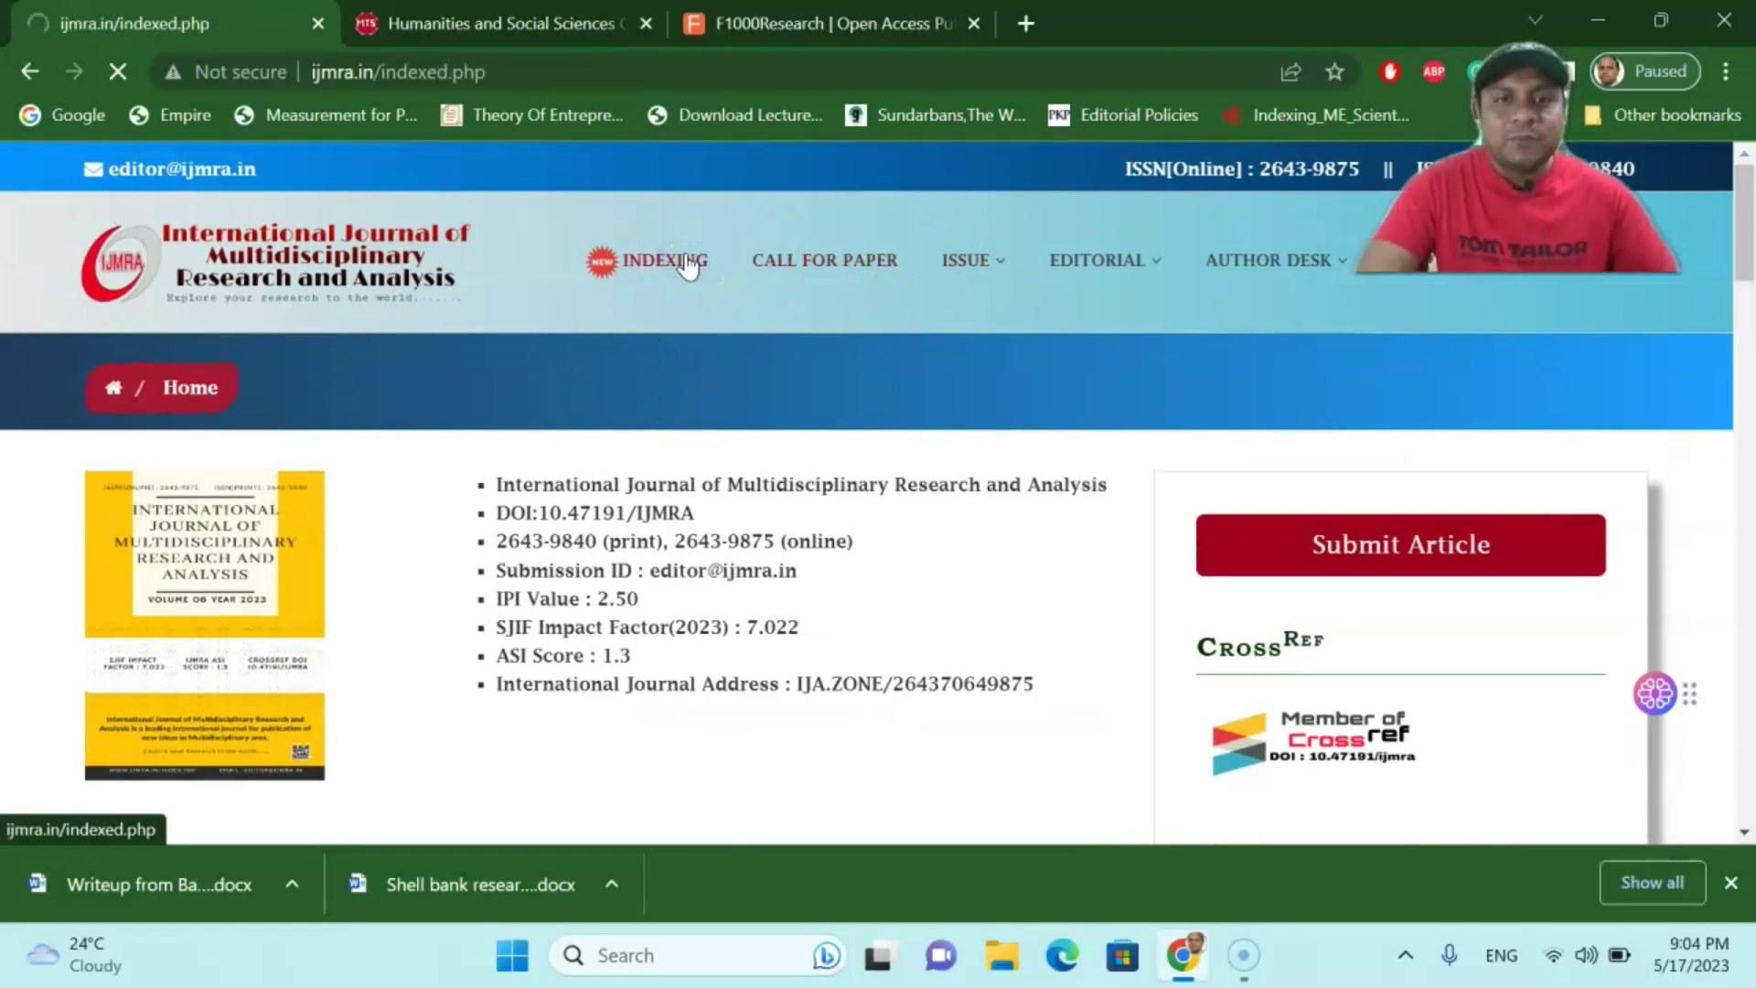
scroll(741, 385, "down", 3)
scroll(769, 377, "down", 3)
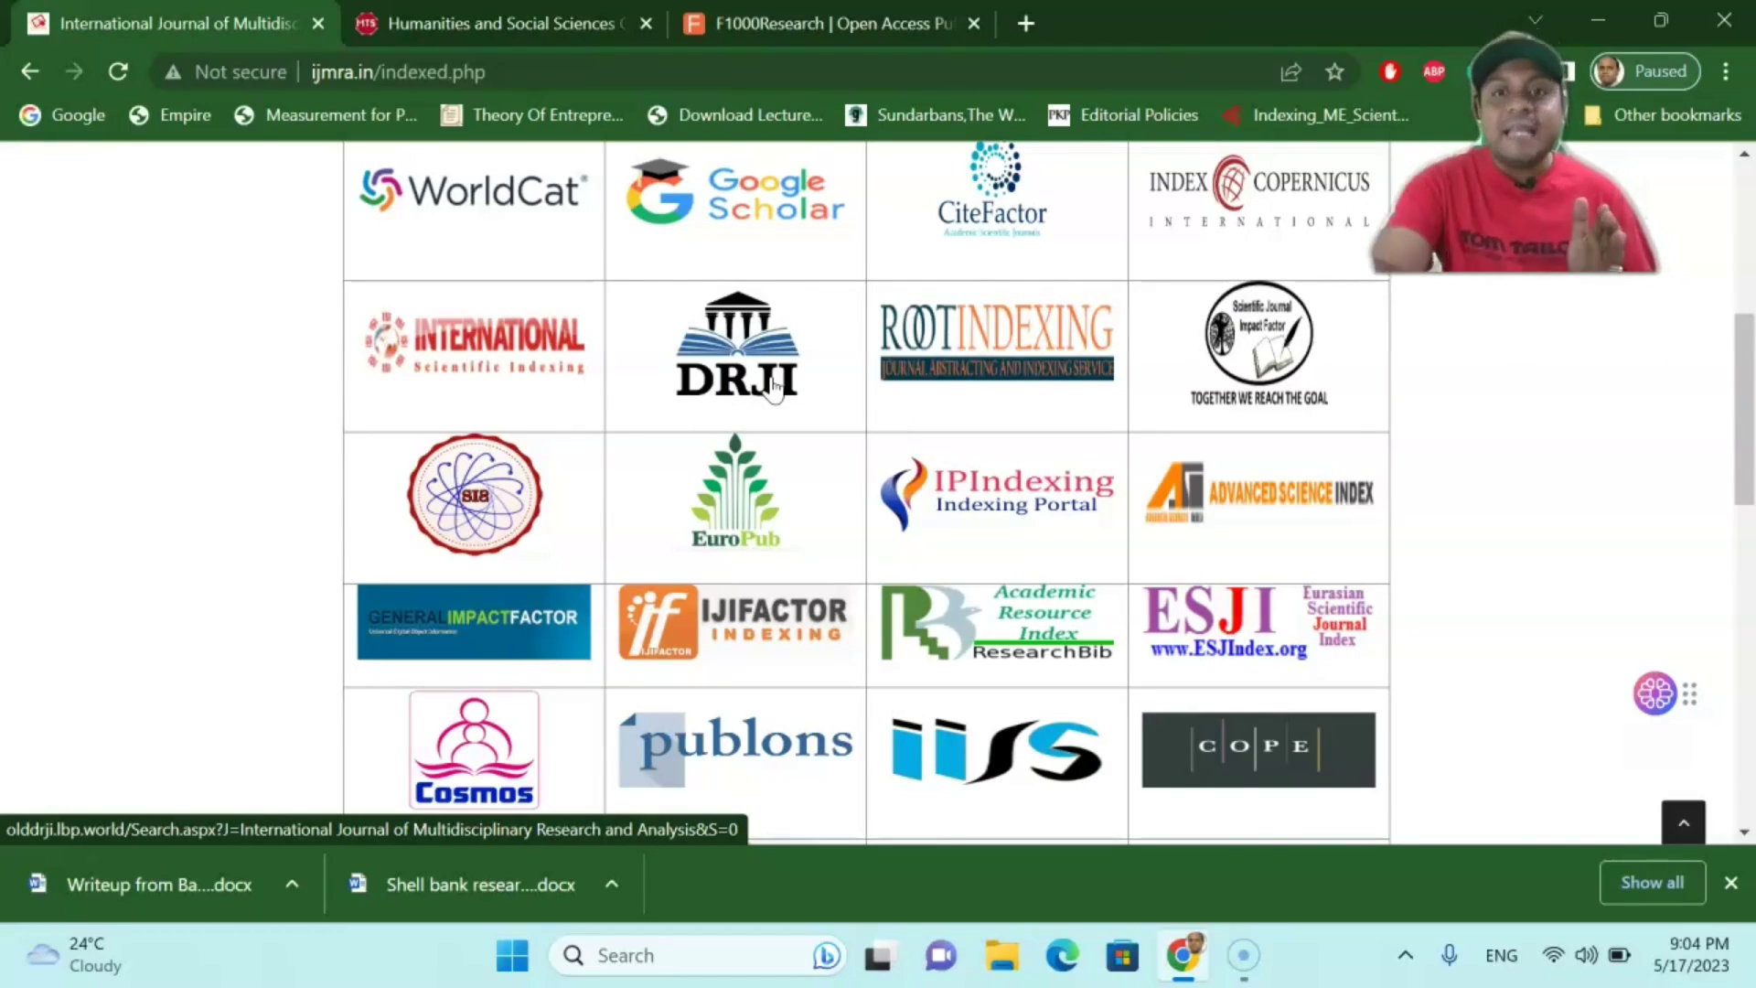
scroll(608, 423, "down", 4)
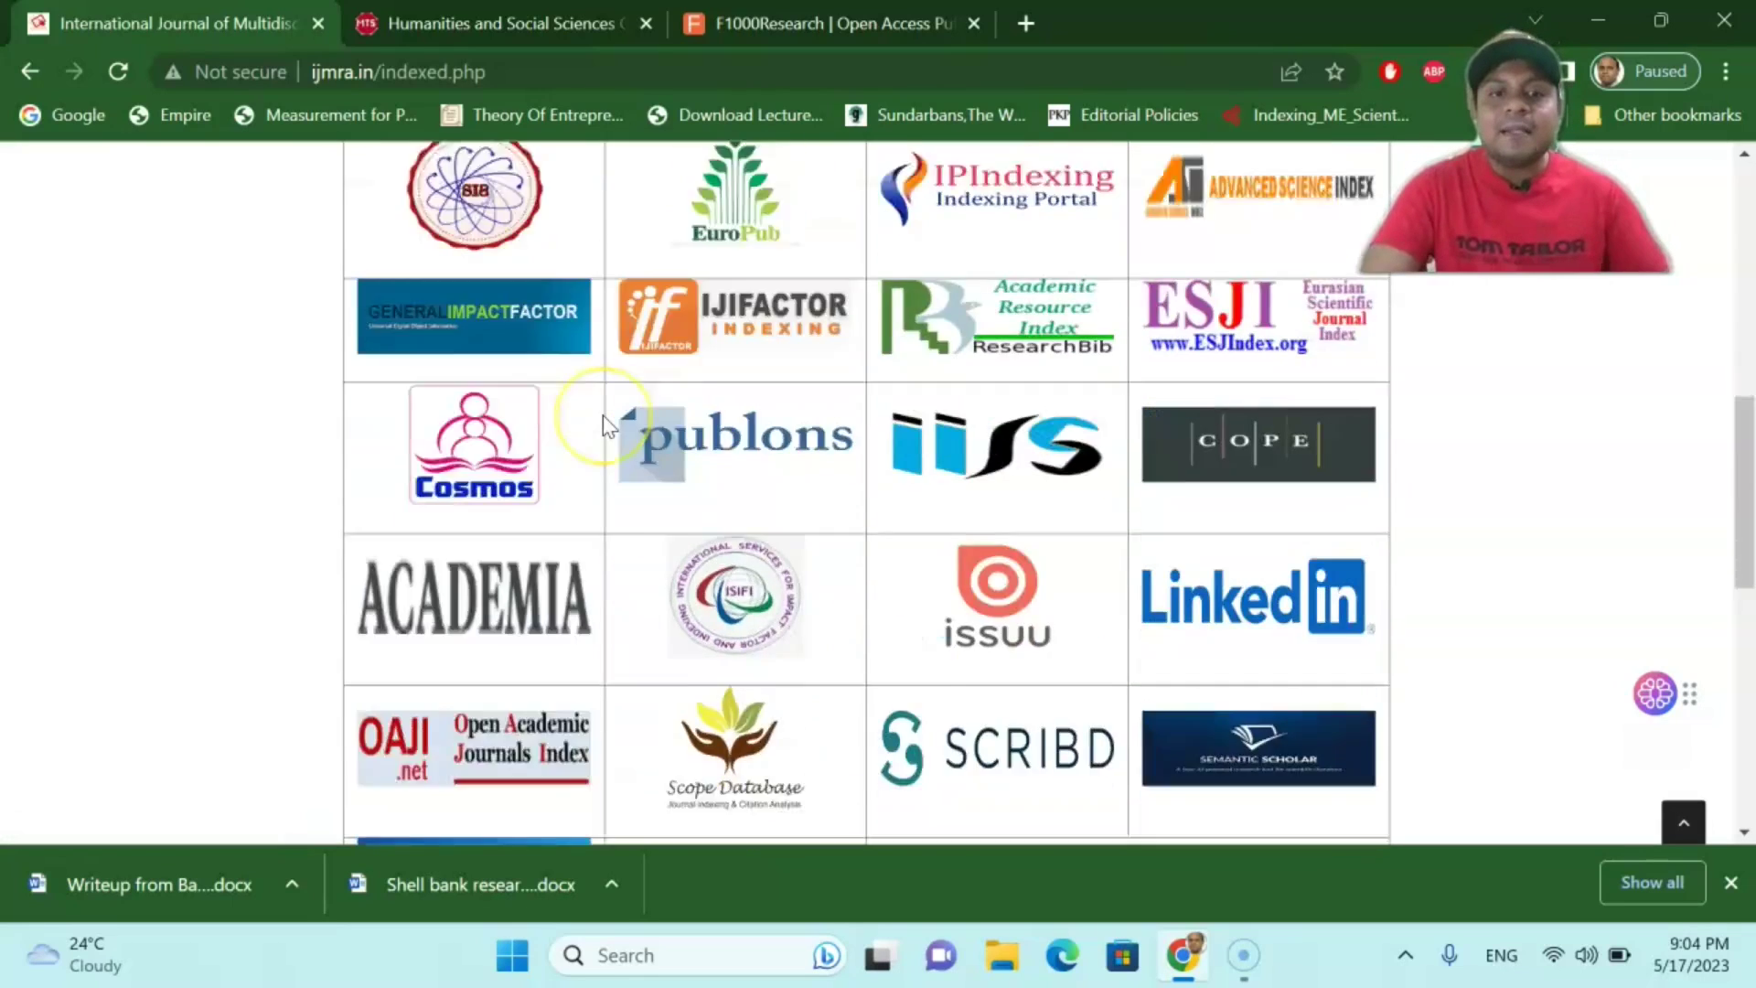
scroll(608, 422, "down", 2)
scroll(603, 415, "down", 2)
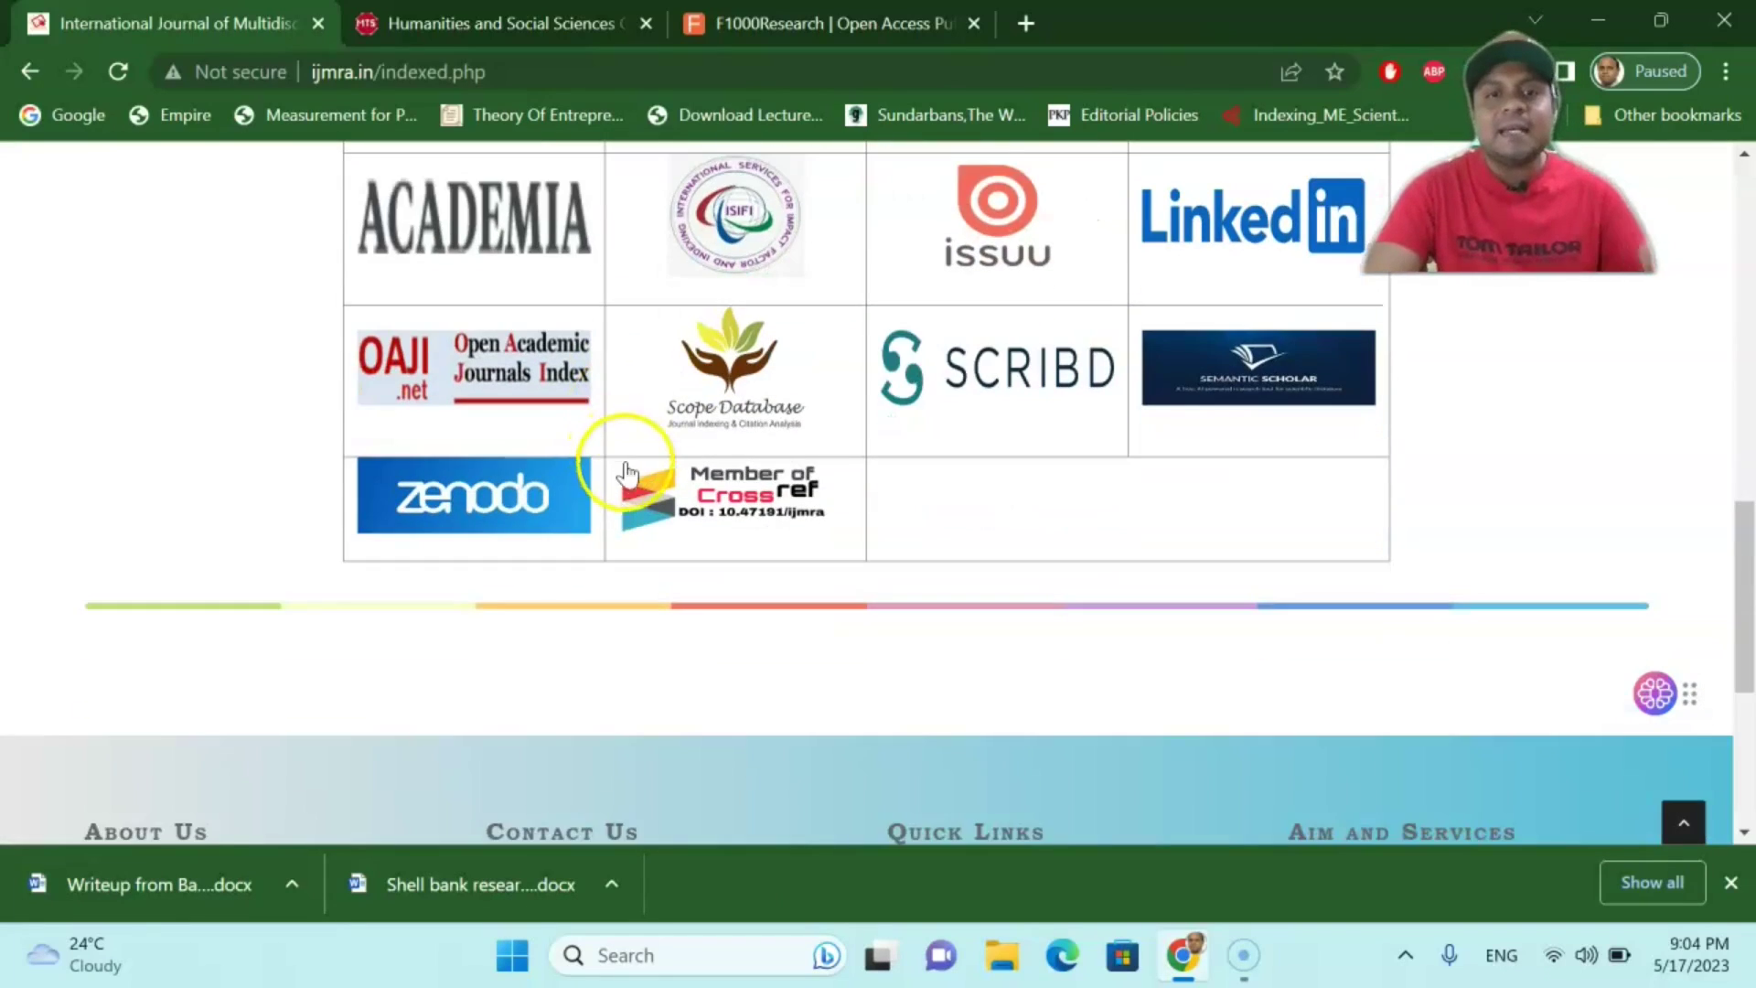
scroll(618, 453, "up", 5)
scroll(628, 474, "up", 2)
scroll(627, 473, "up", 1)
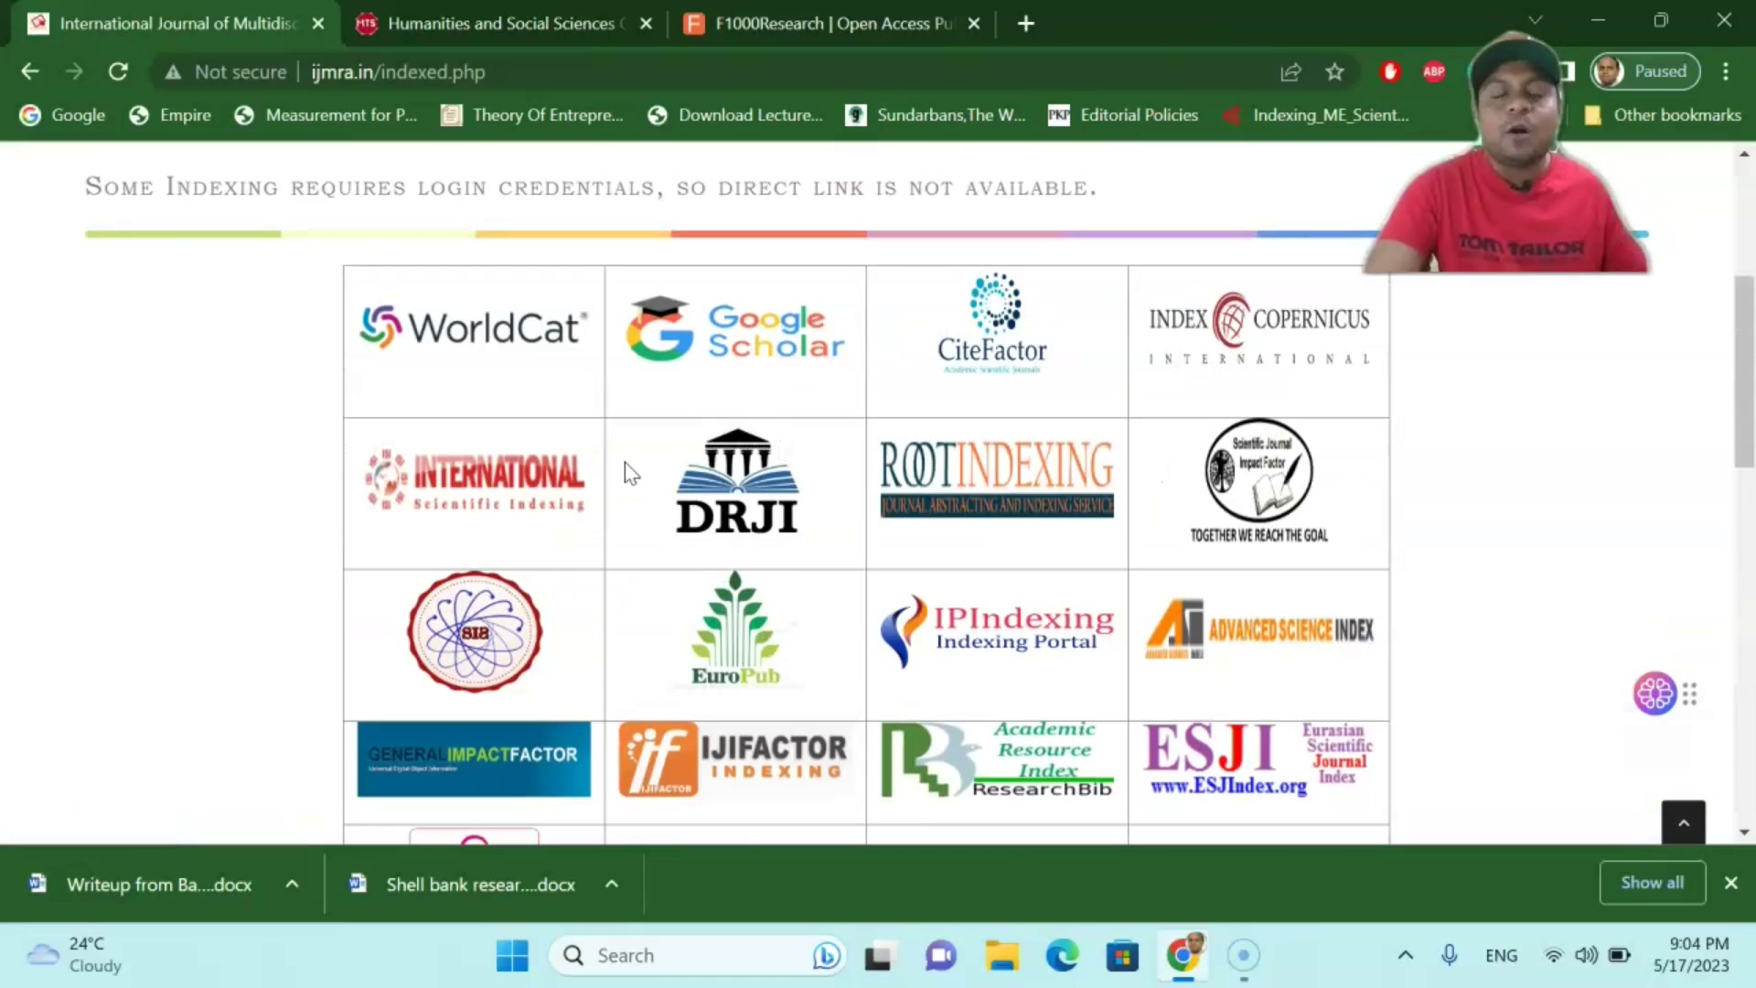
scroll(629, 471, "up", 2)
scroll(629, 471, "up", 2)
scroll(627, 463, "up", 2)
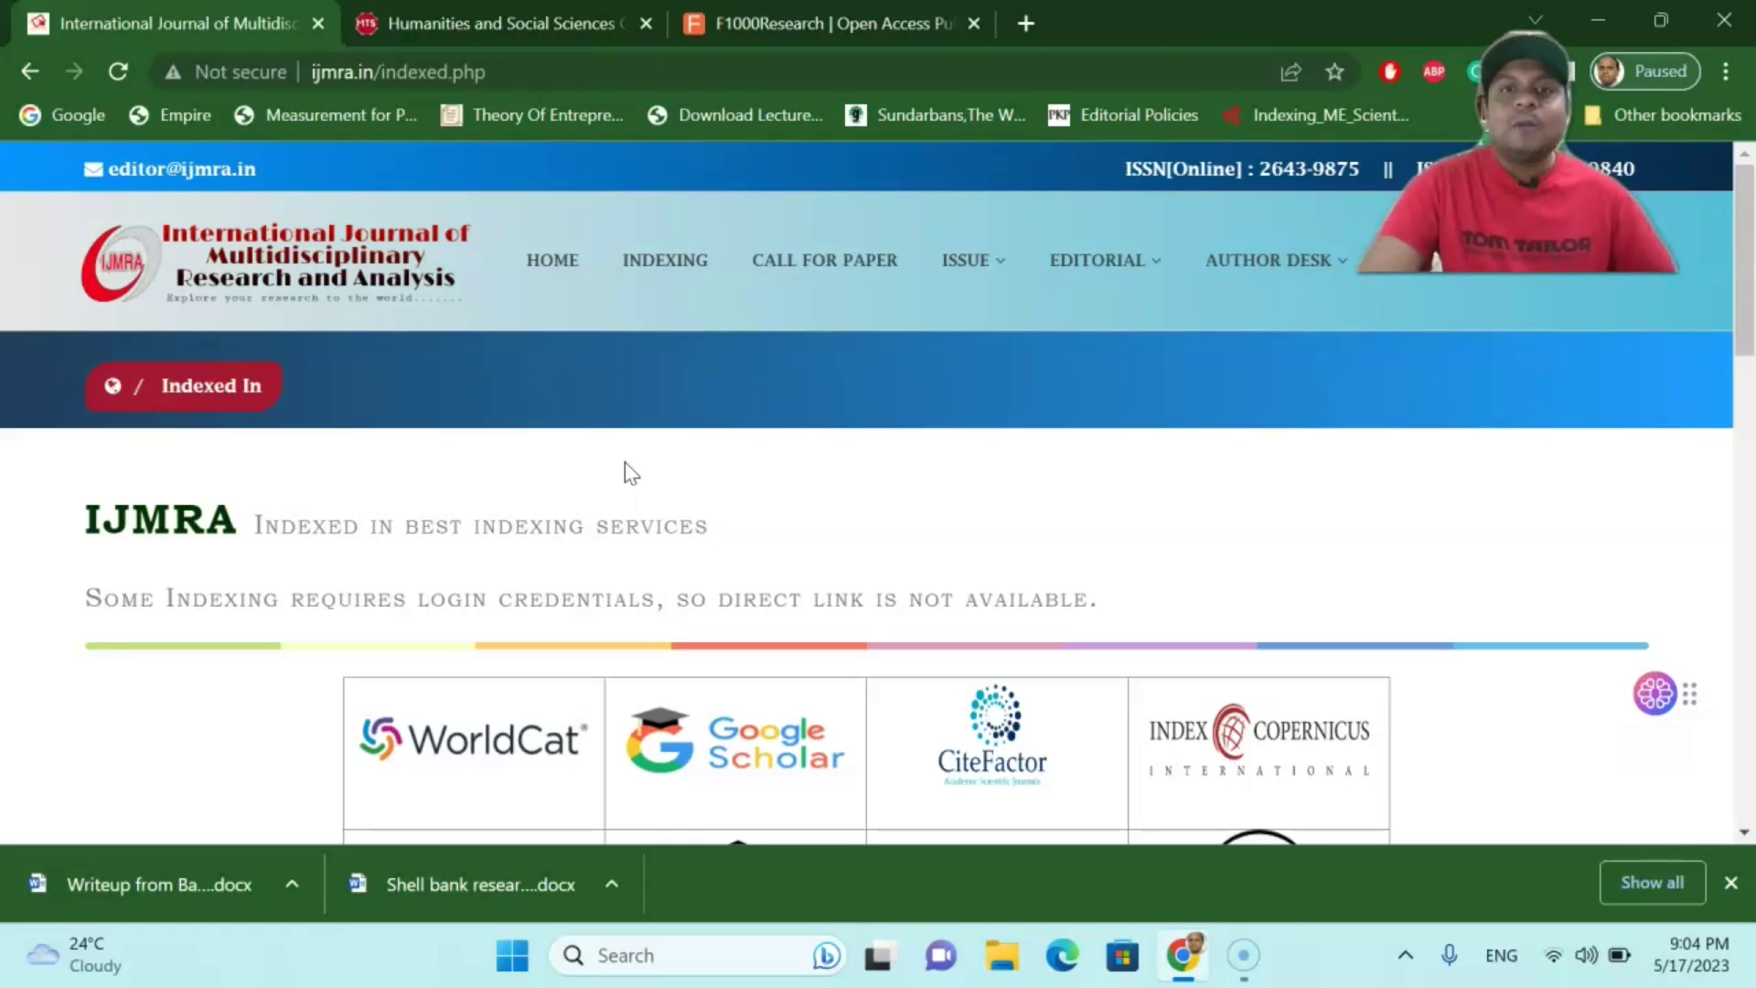
Step: View IJMRA's Mode of Payment fees: 50 USD per paper, 200 USD annual subscription
left_click(1241, 263)
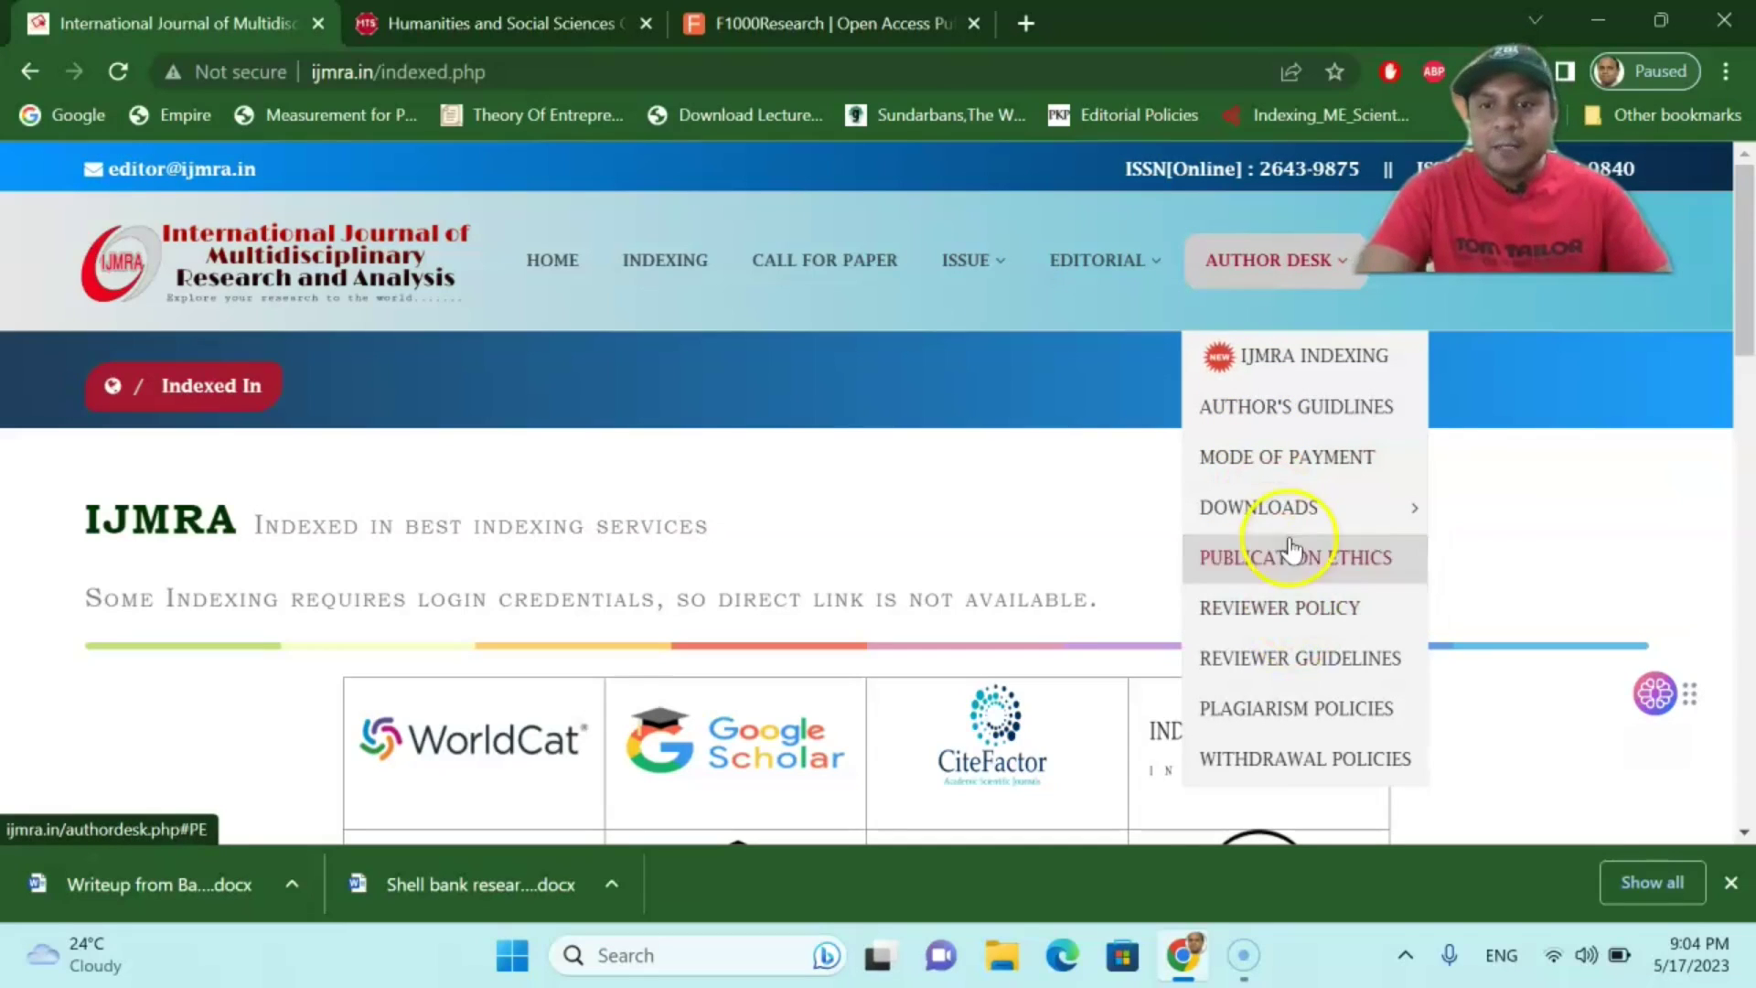
left_click(1262, 456)
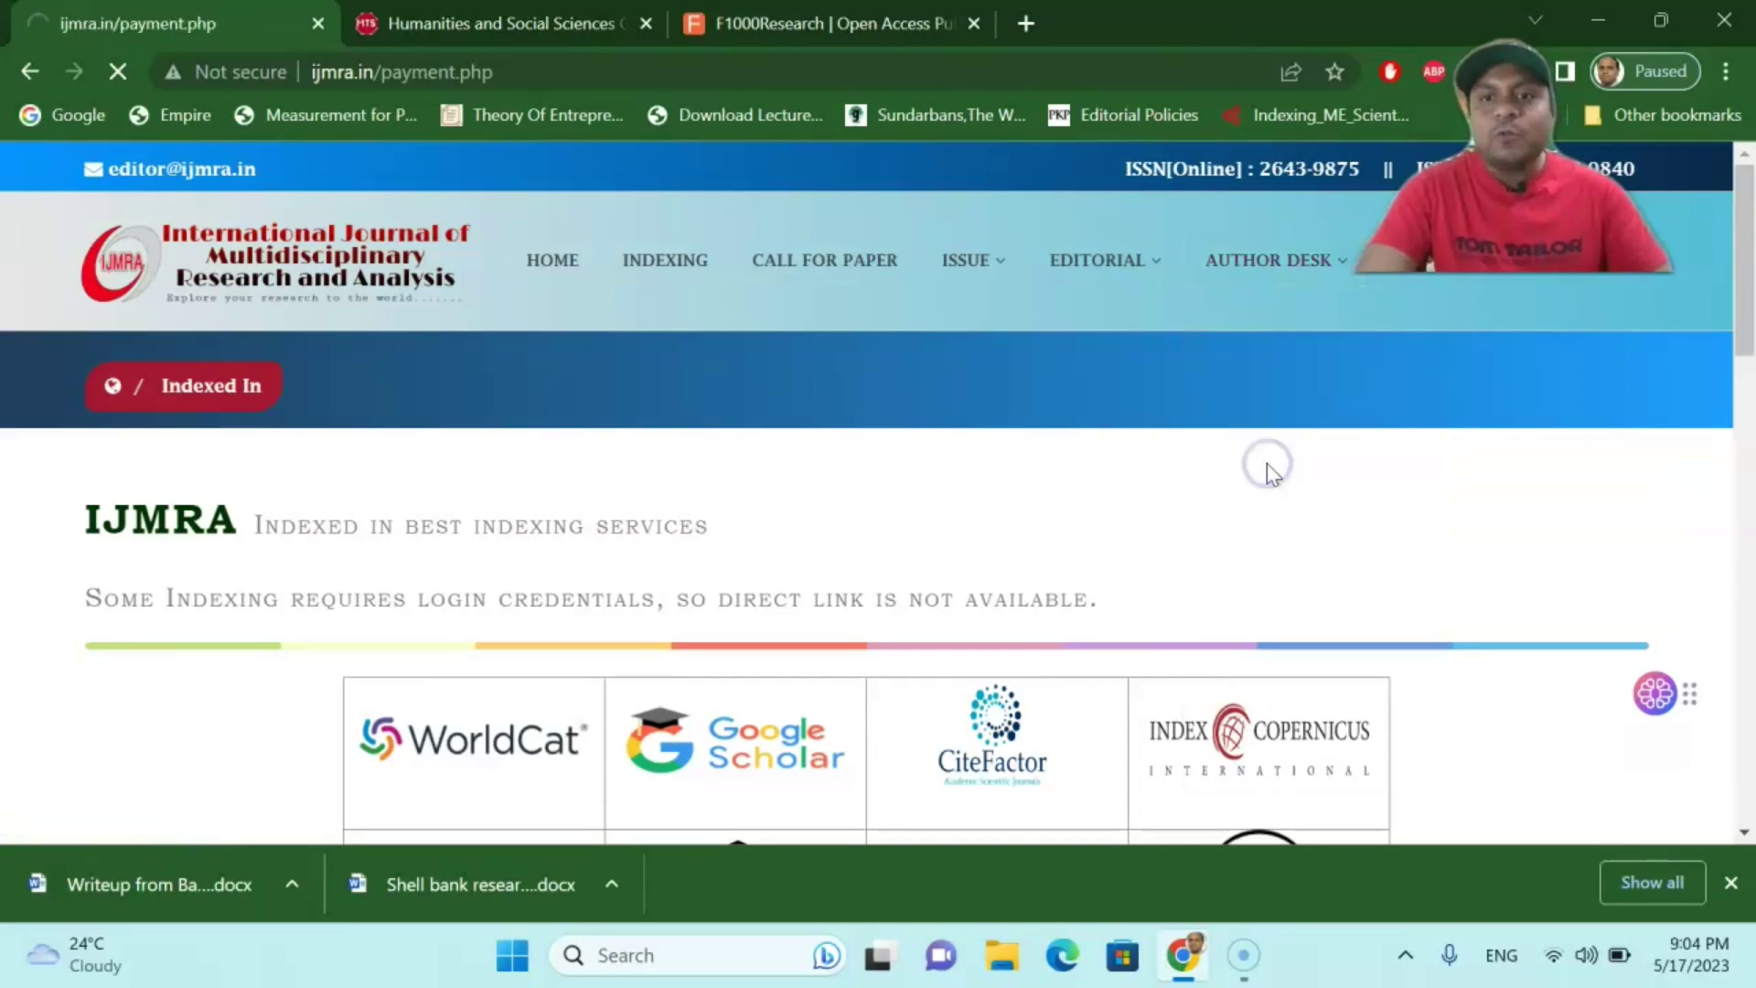
scroll(823, 466, "down", 4)
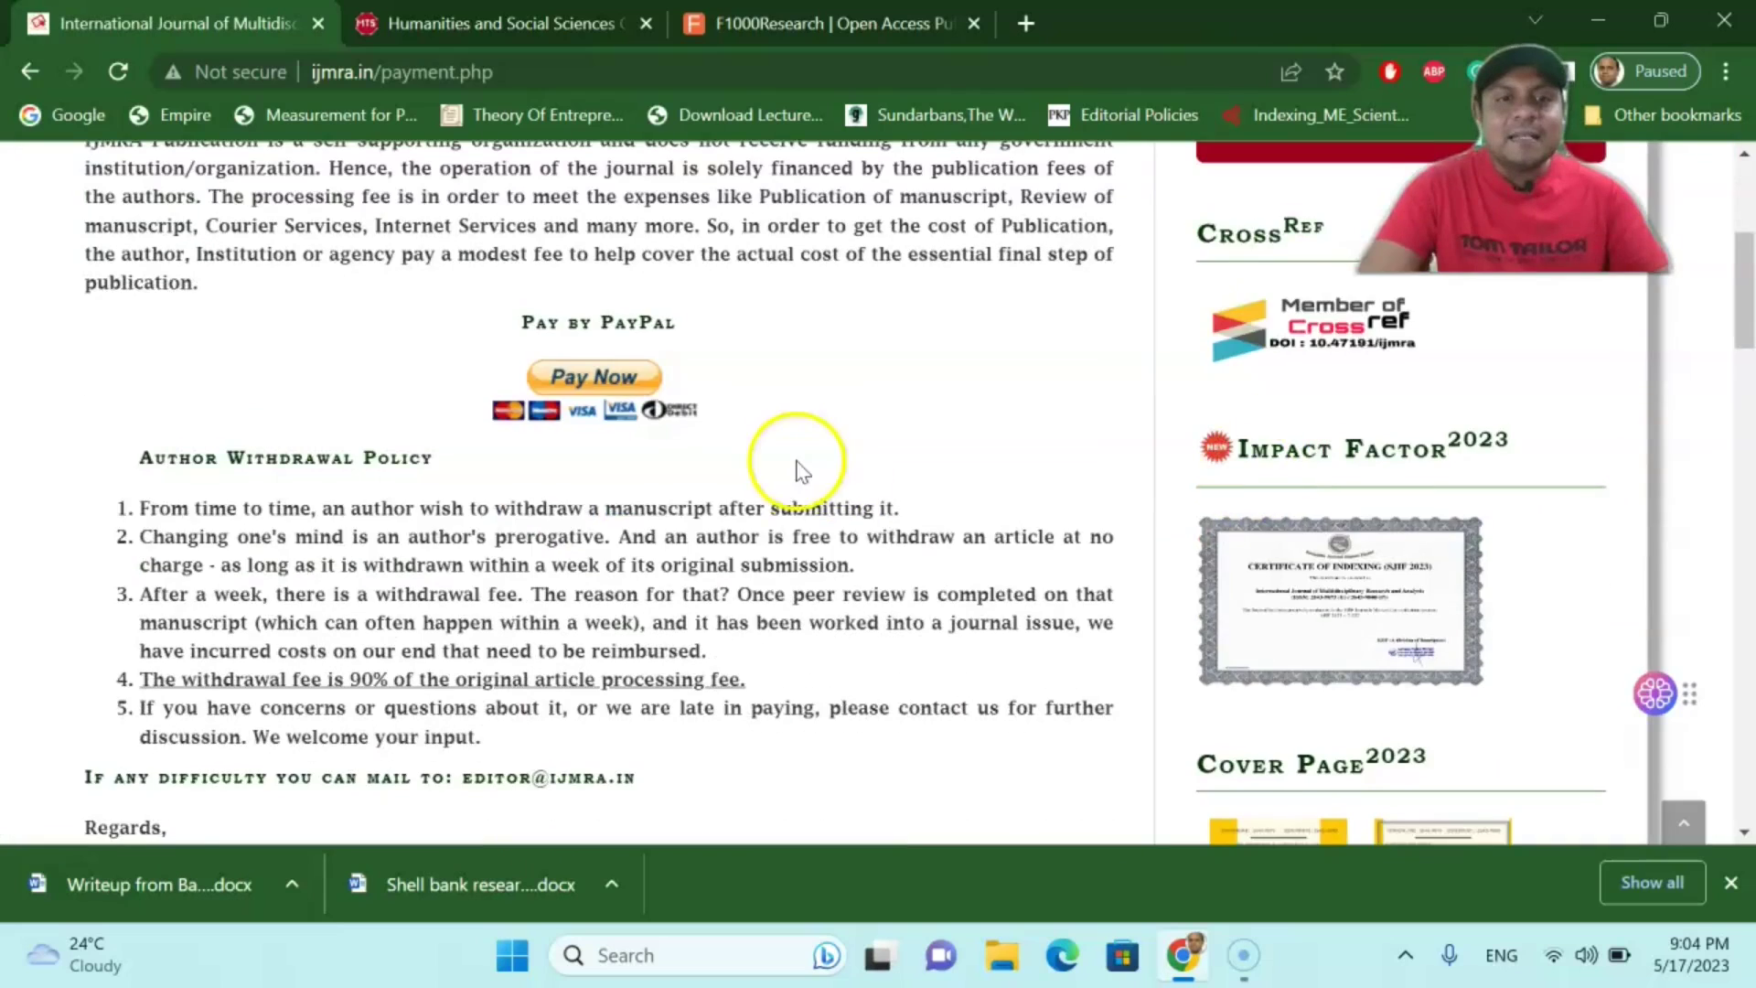
scroll(801, 477, "down", 4)
scroll(799, 478, "down", 5)
scroll(769, 481, "down", 3)
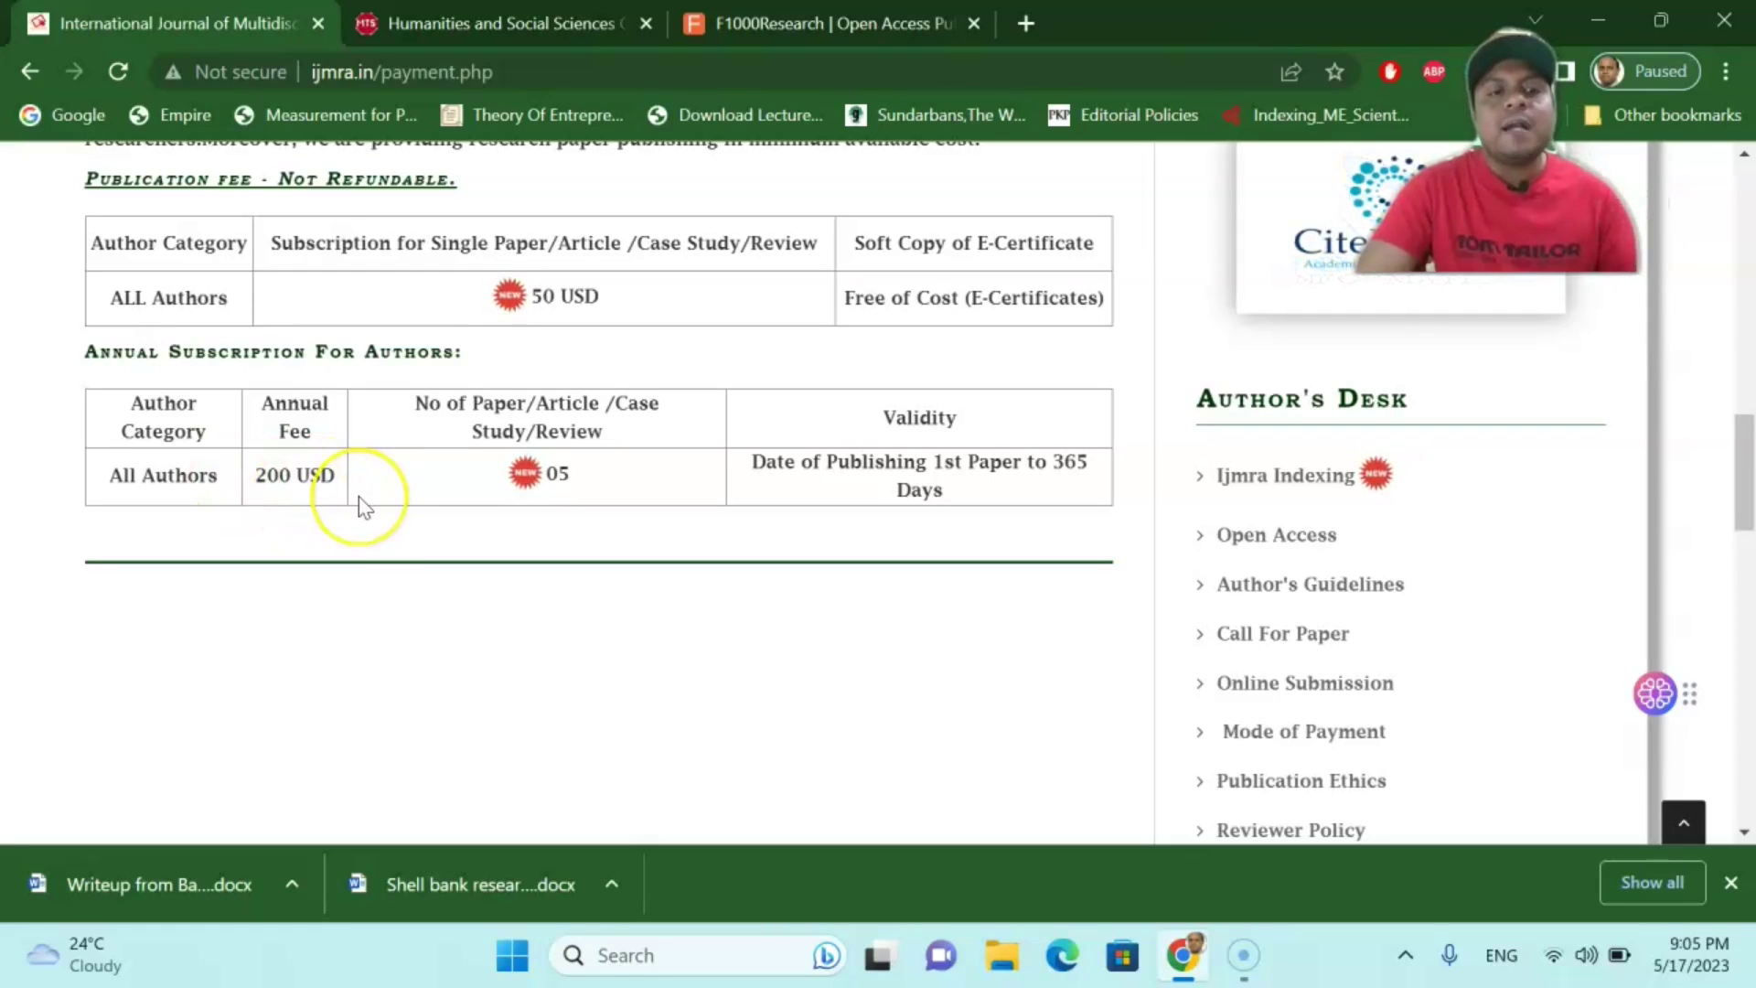
scroll(368, 511, "up", 1)
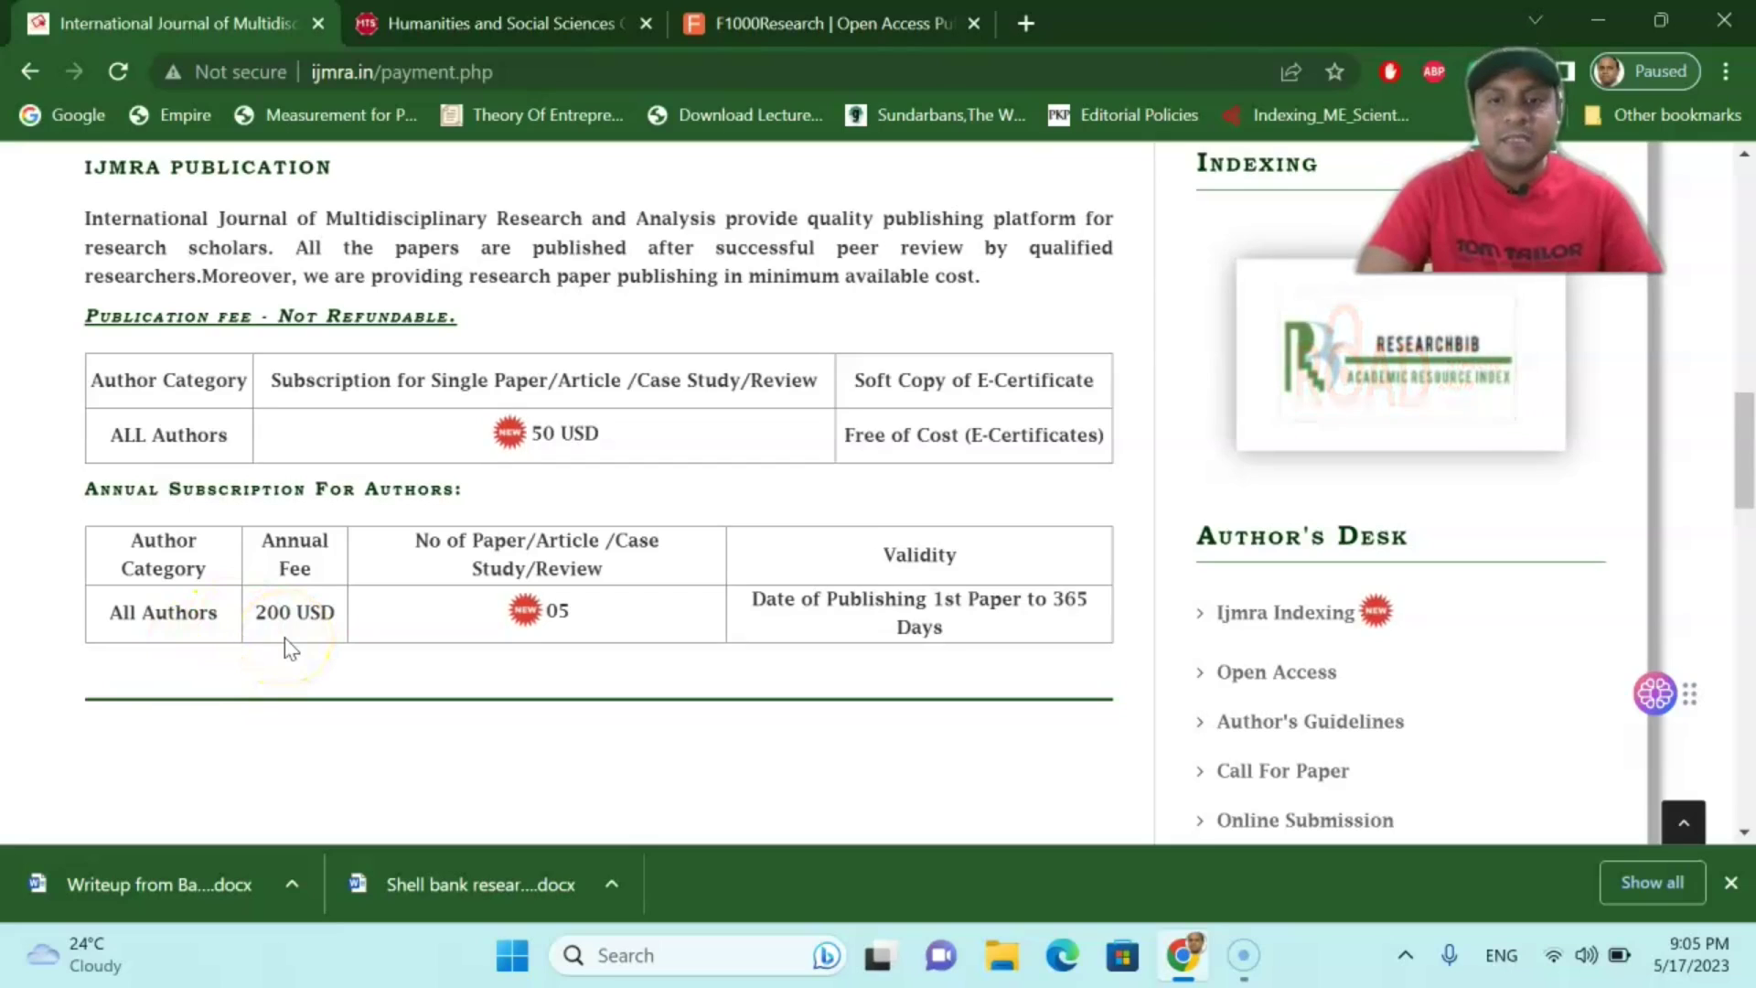
scroll(289, 648, "up", 5)
scroll(284, 637, "up", 5)
scroll(285, 638, "up", 2)
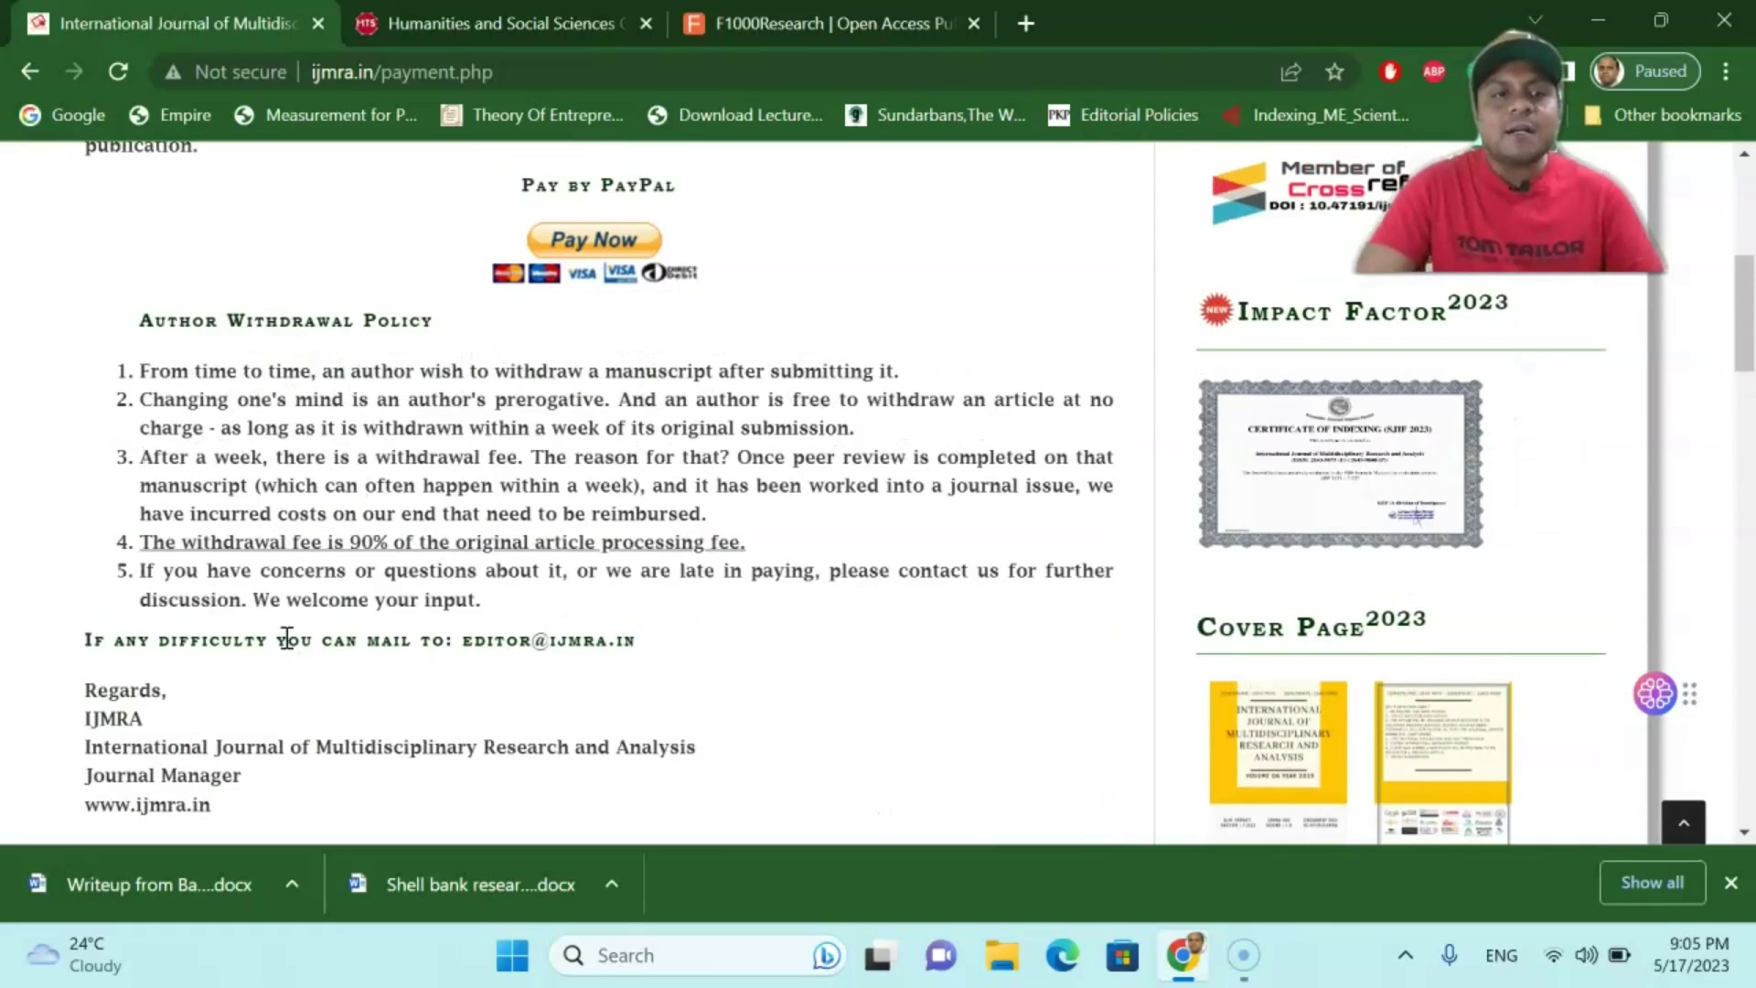
scroll(284, 638, "up", 2)
scroll(284, 639, "up", 3)
scroll(285, 639, "down", 1)
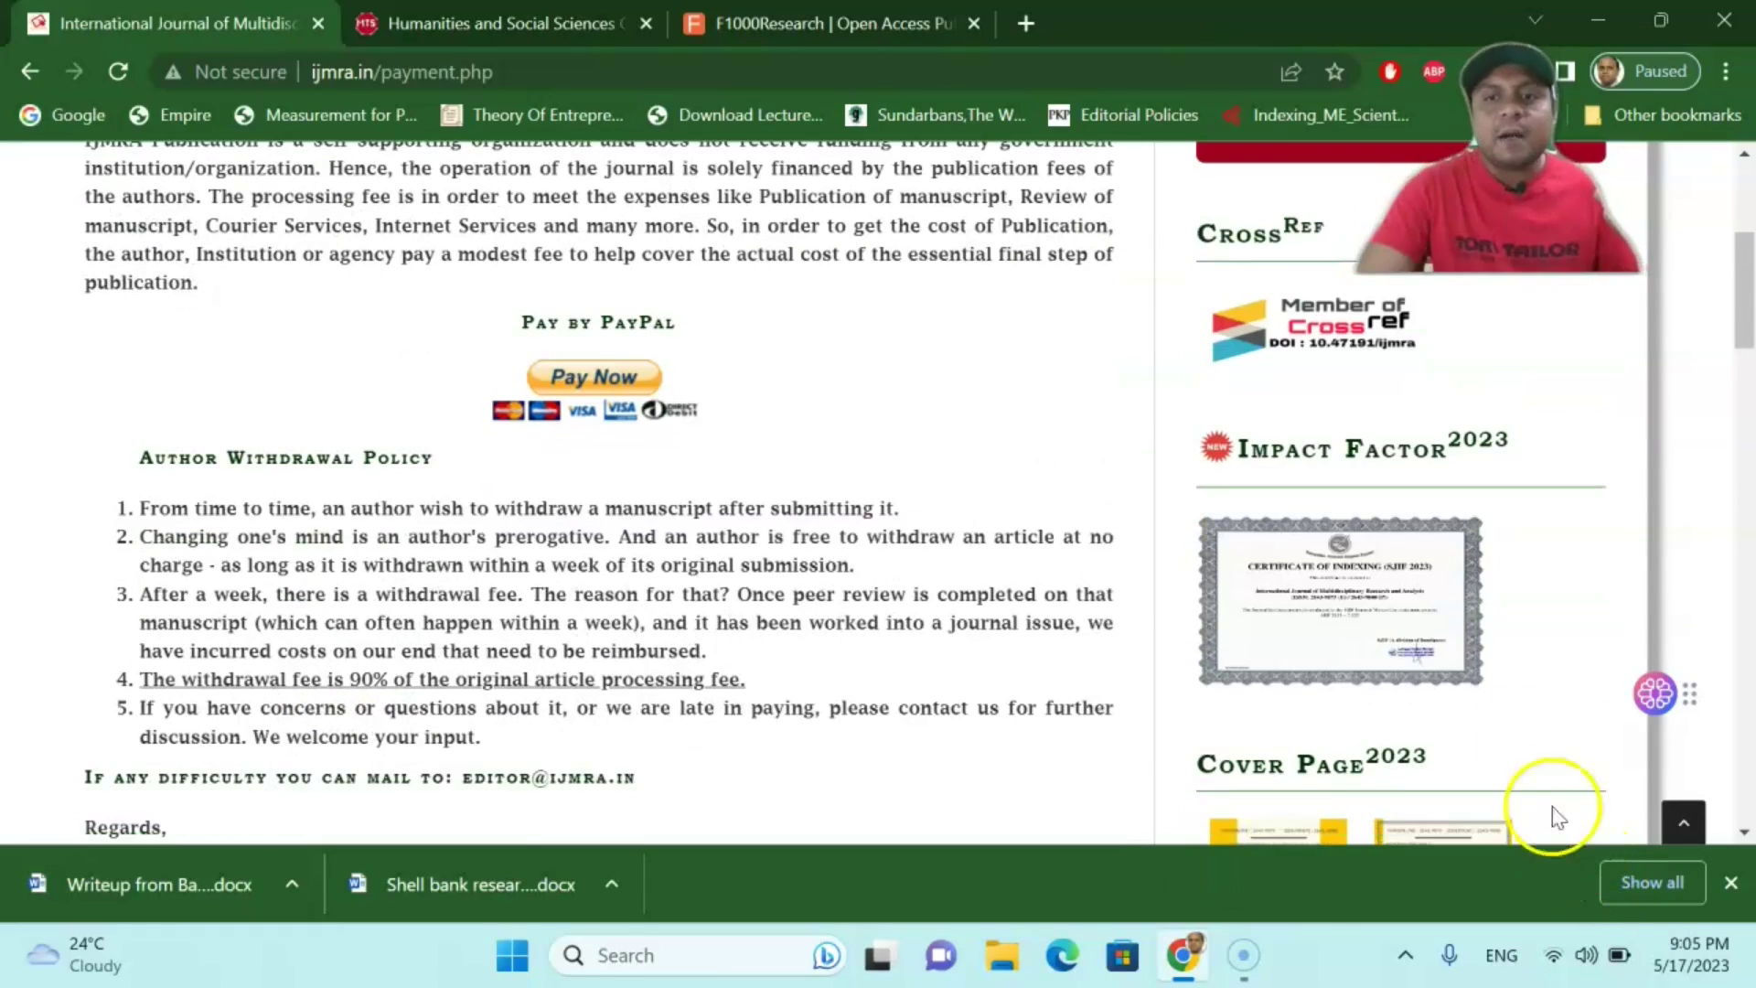
scroll(1464, 643, "down", 3)
scroll(1464, 643, "down", 2)
scroll(947, 631, "up", 5)
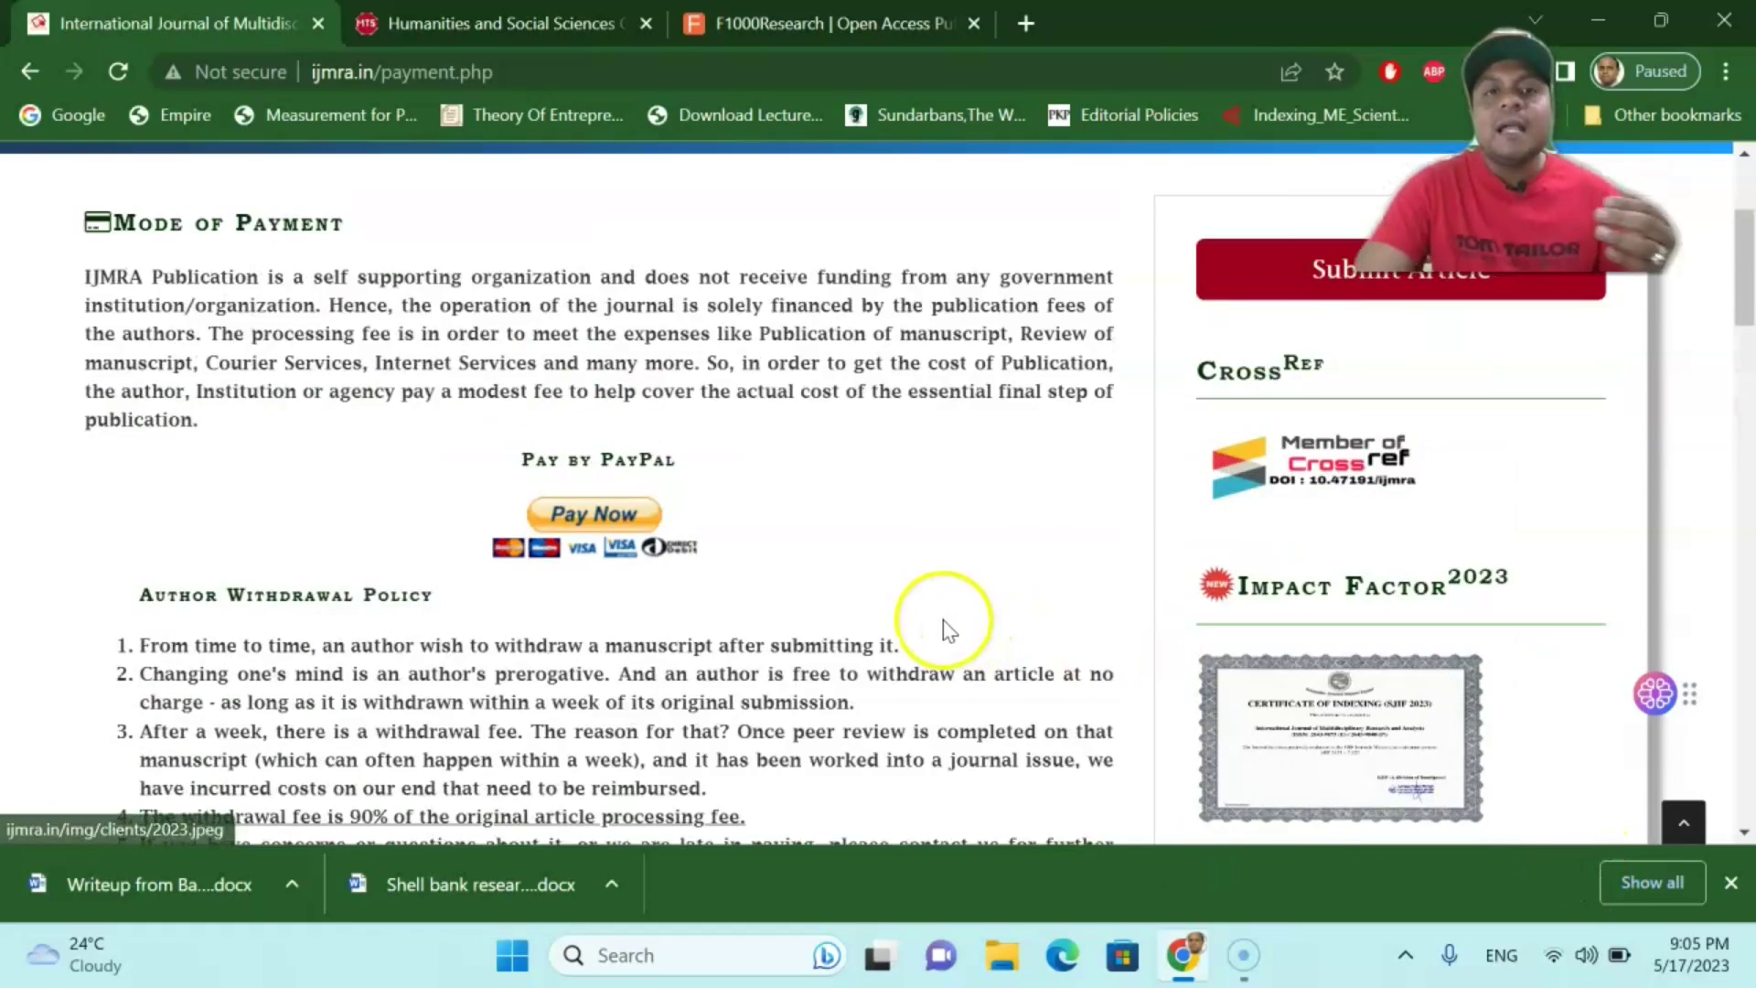
scroll(943, 628, "up", 6)
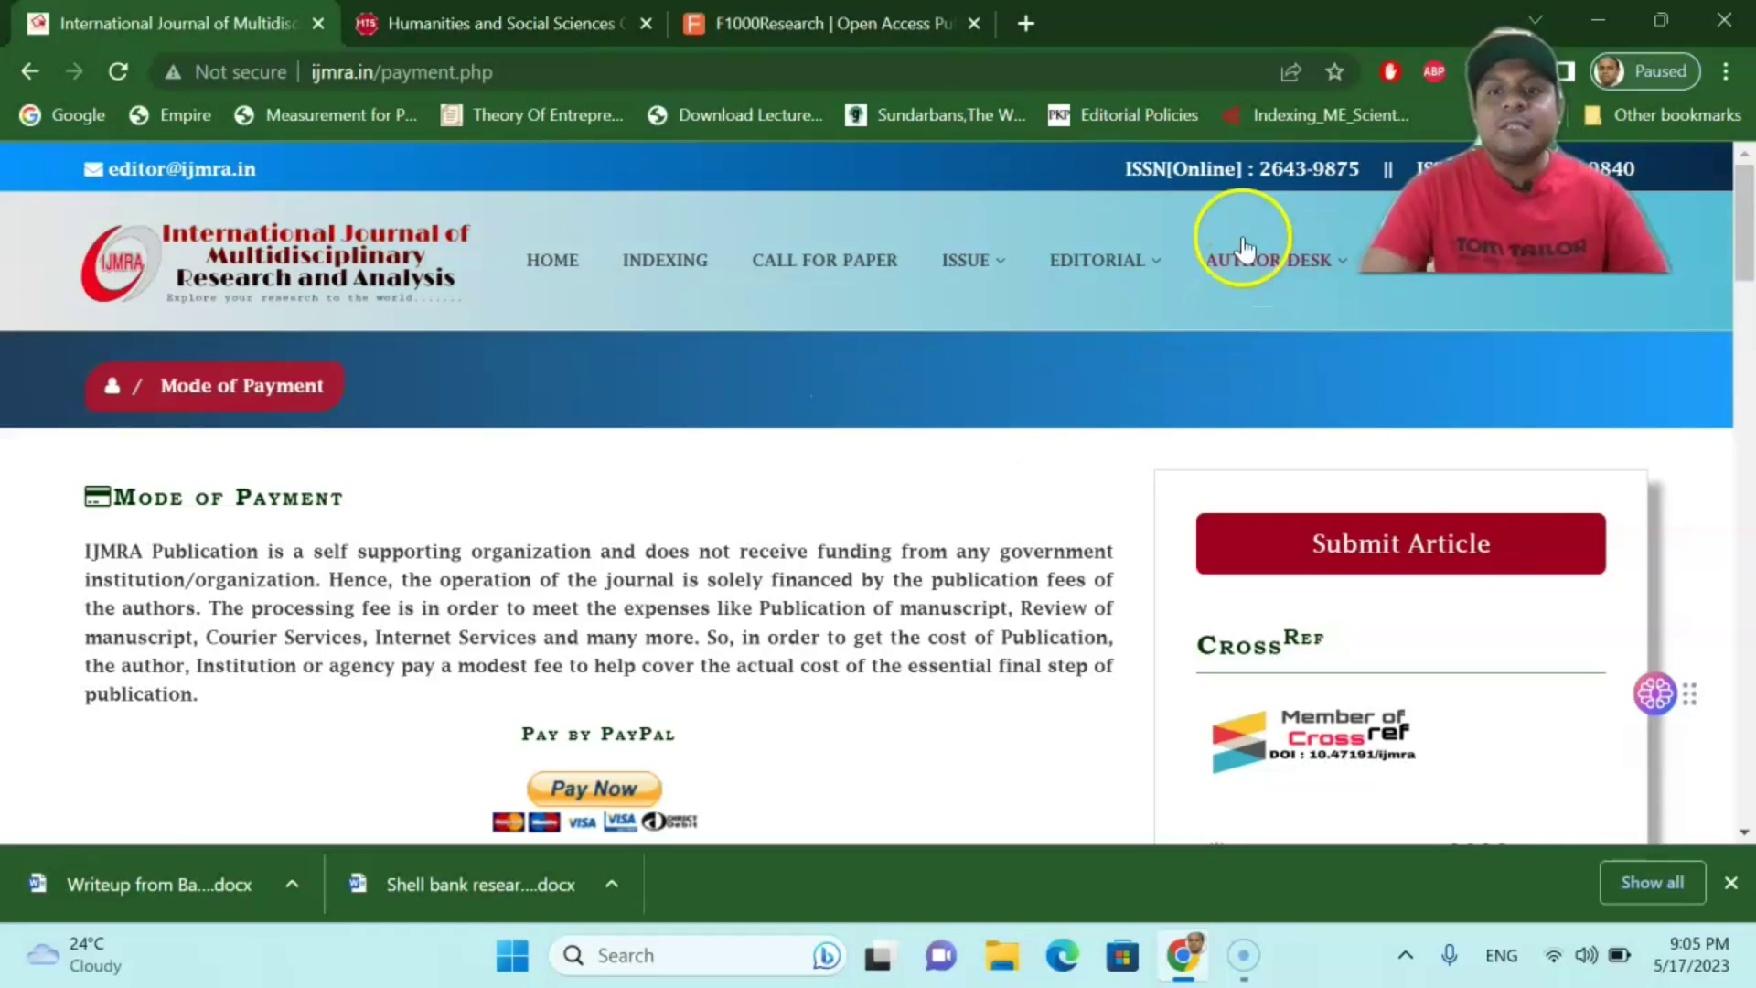
left_click(1268, 260)
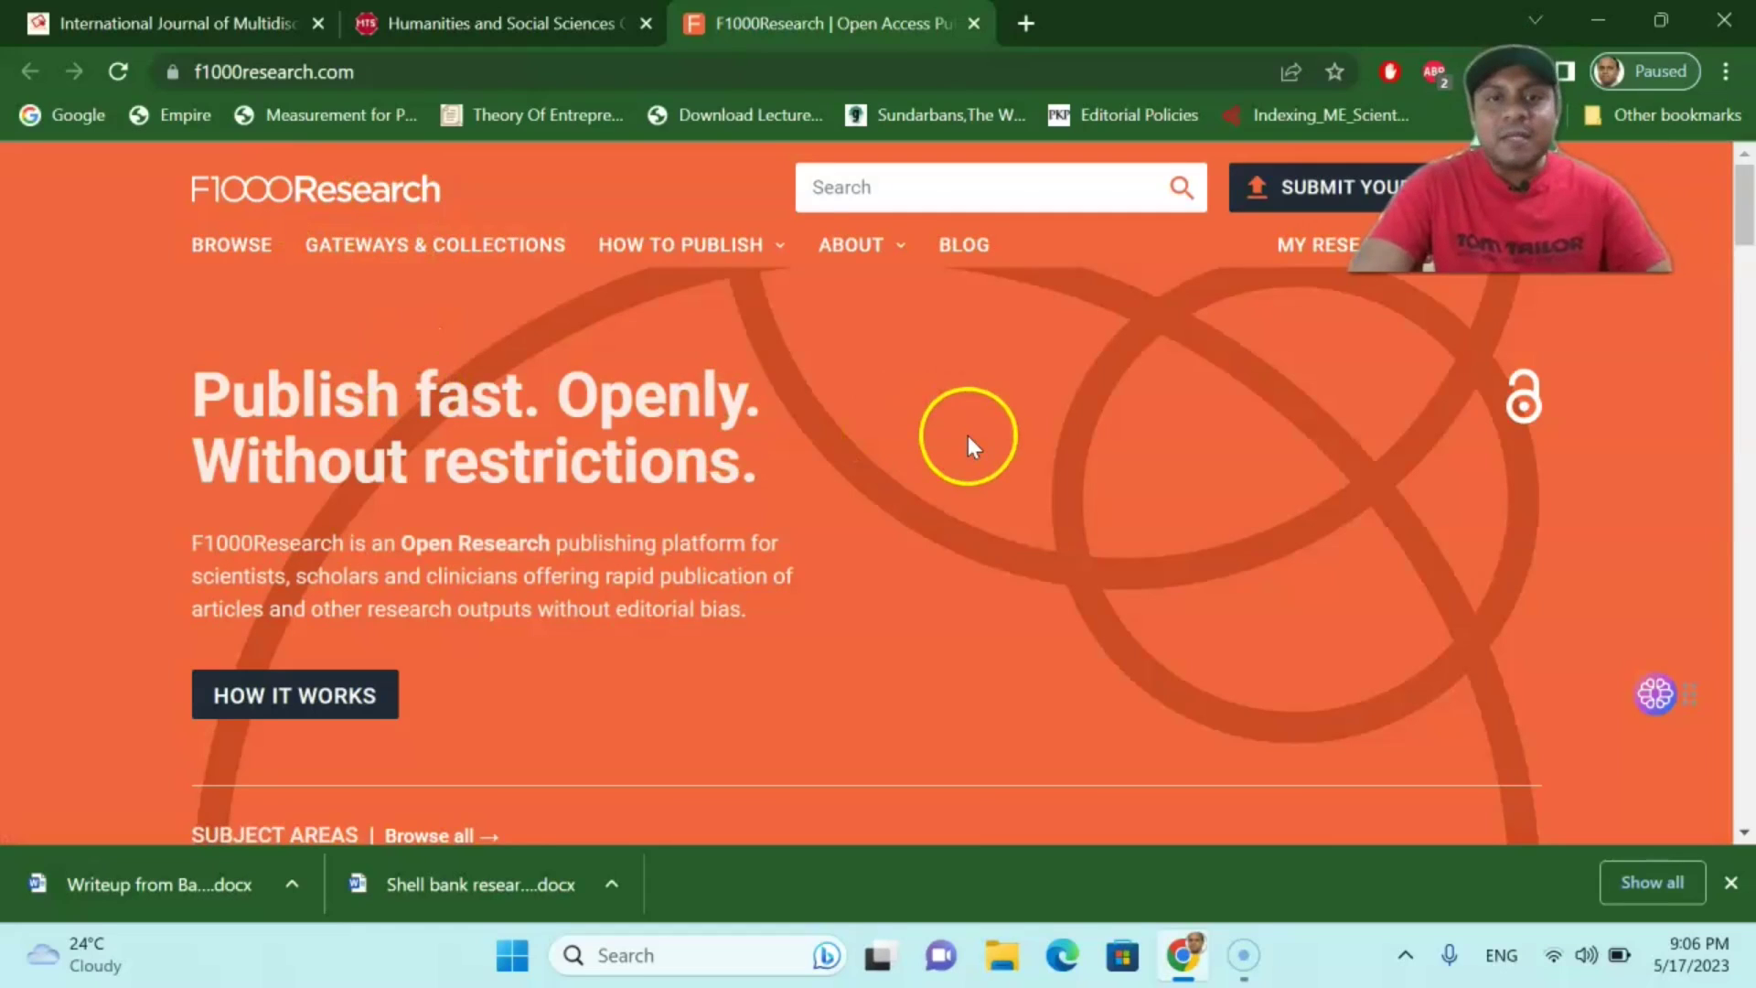
scroll(968, 436, "down", 1)
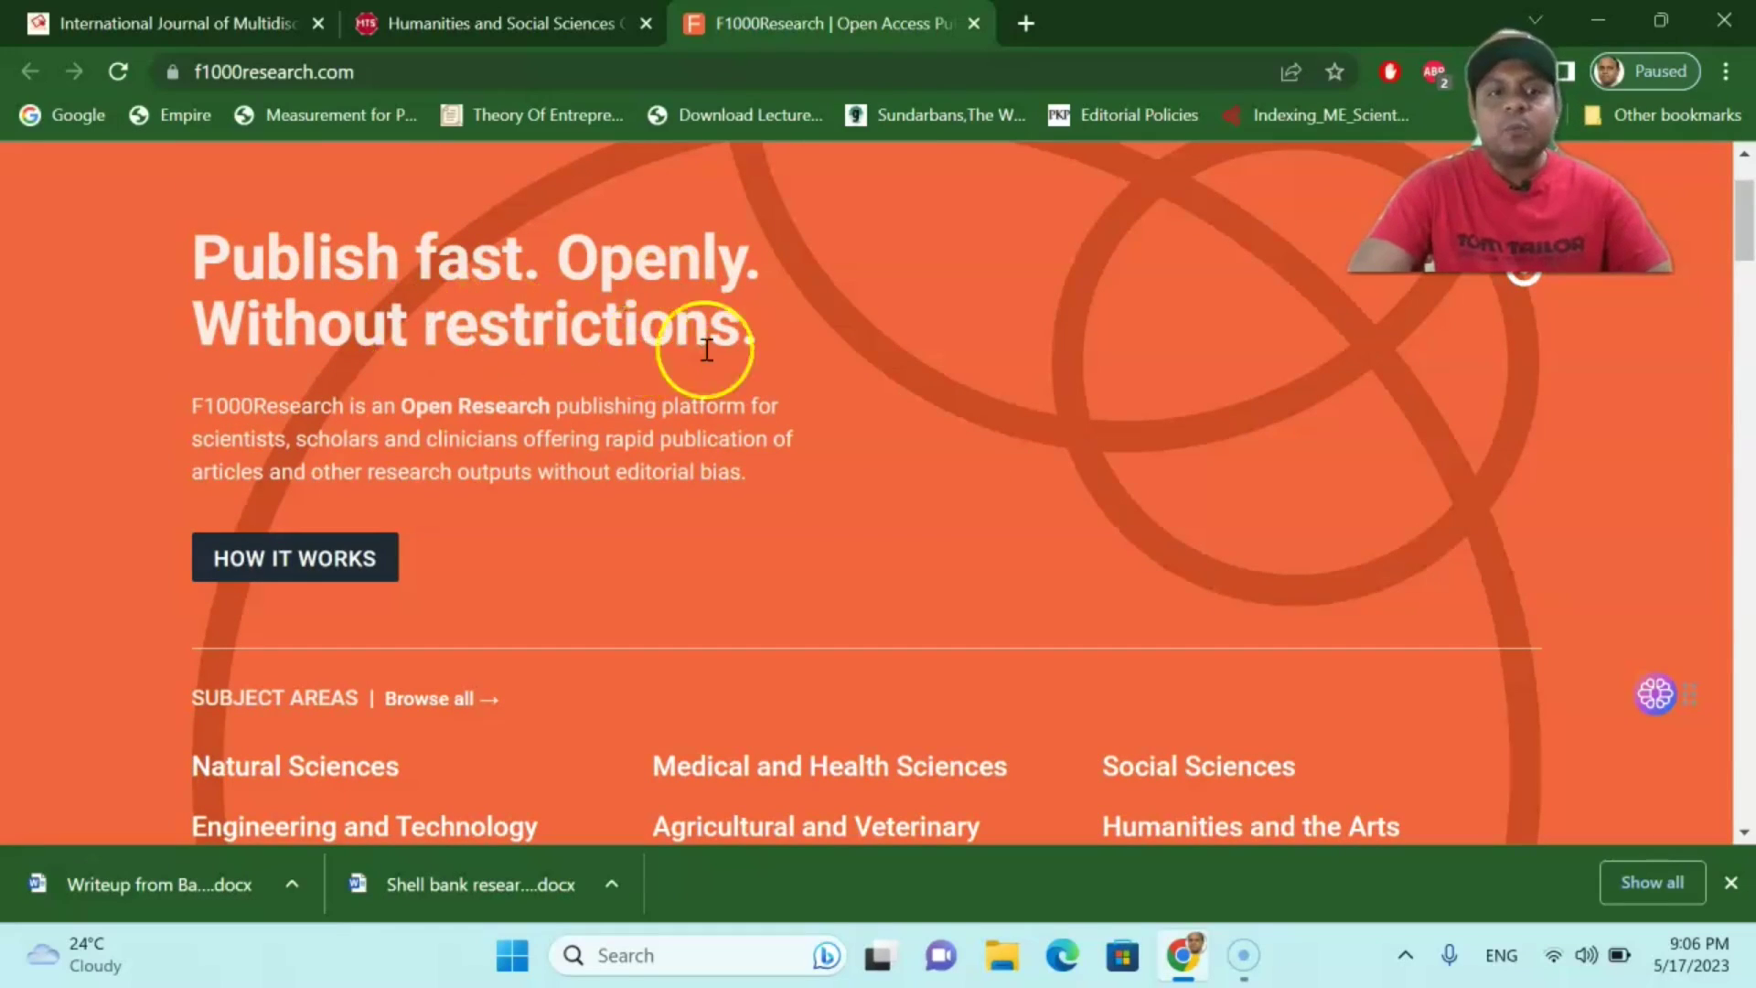
scroll(886, 438, "down", 3)
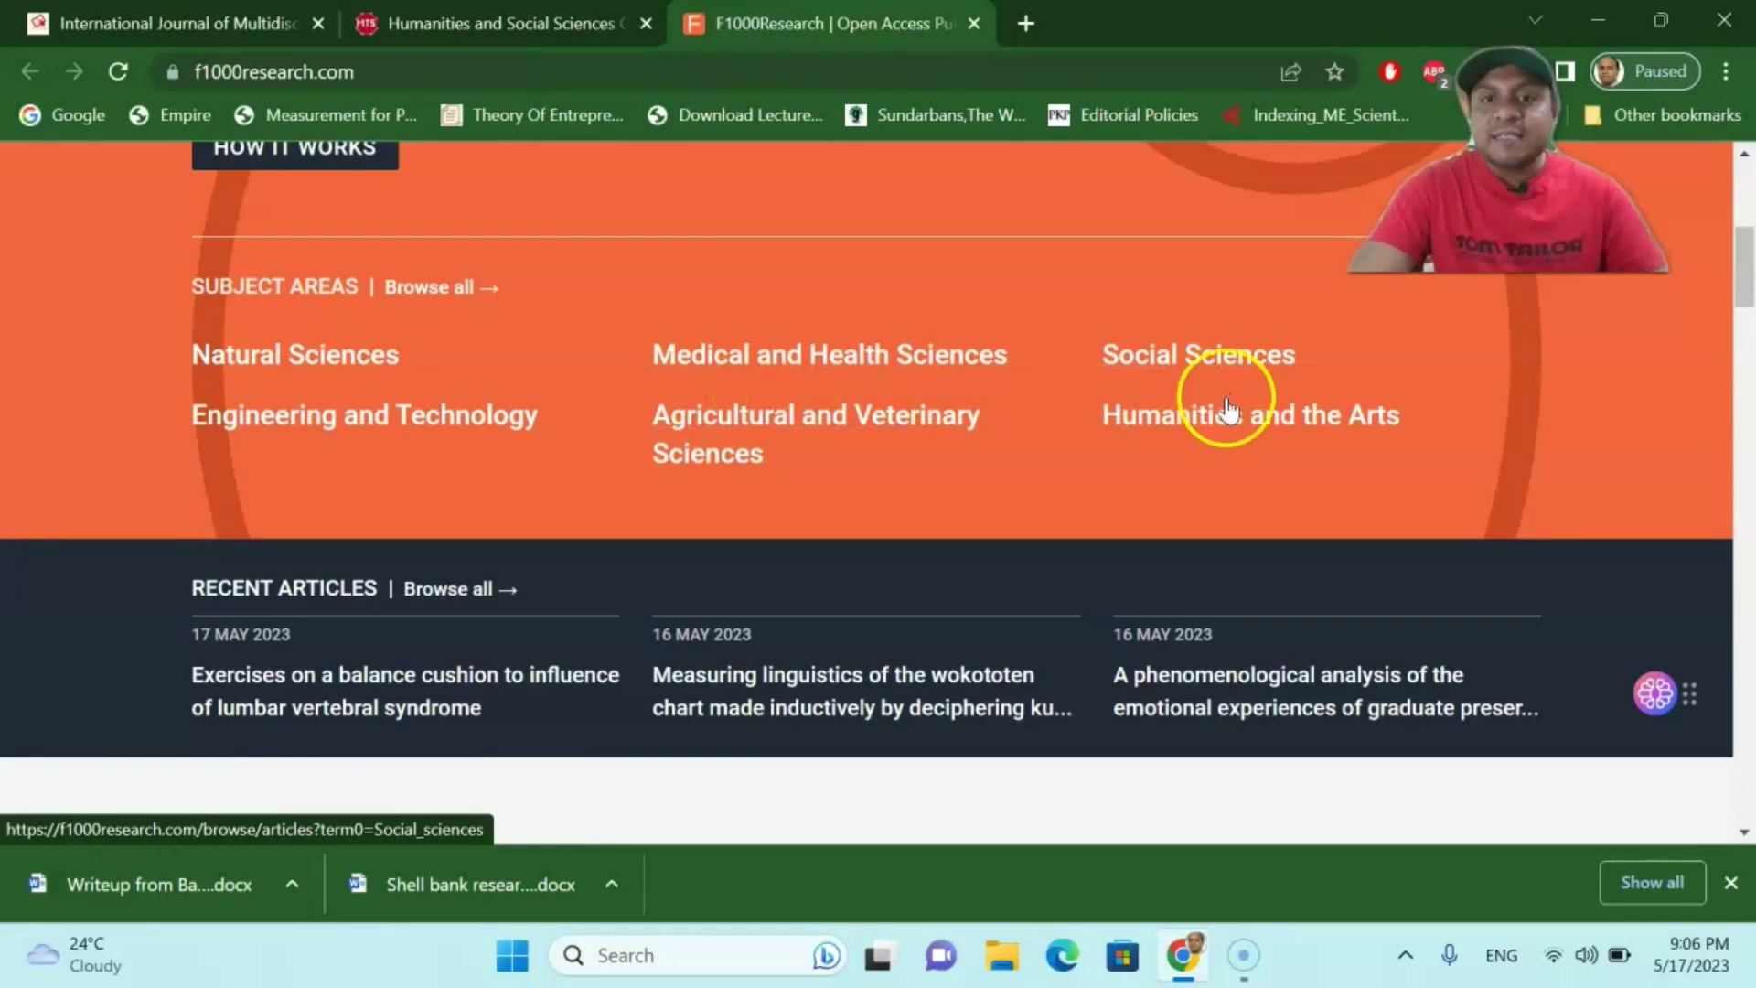
scroll(1227, 439, "down", 1)
scroll(1228, 440, "down", 5)
scroll(1227, 439, "up", 3)
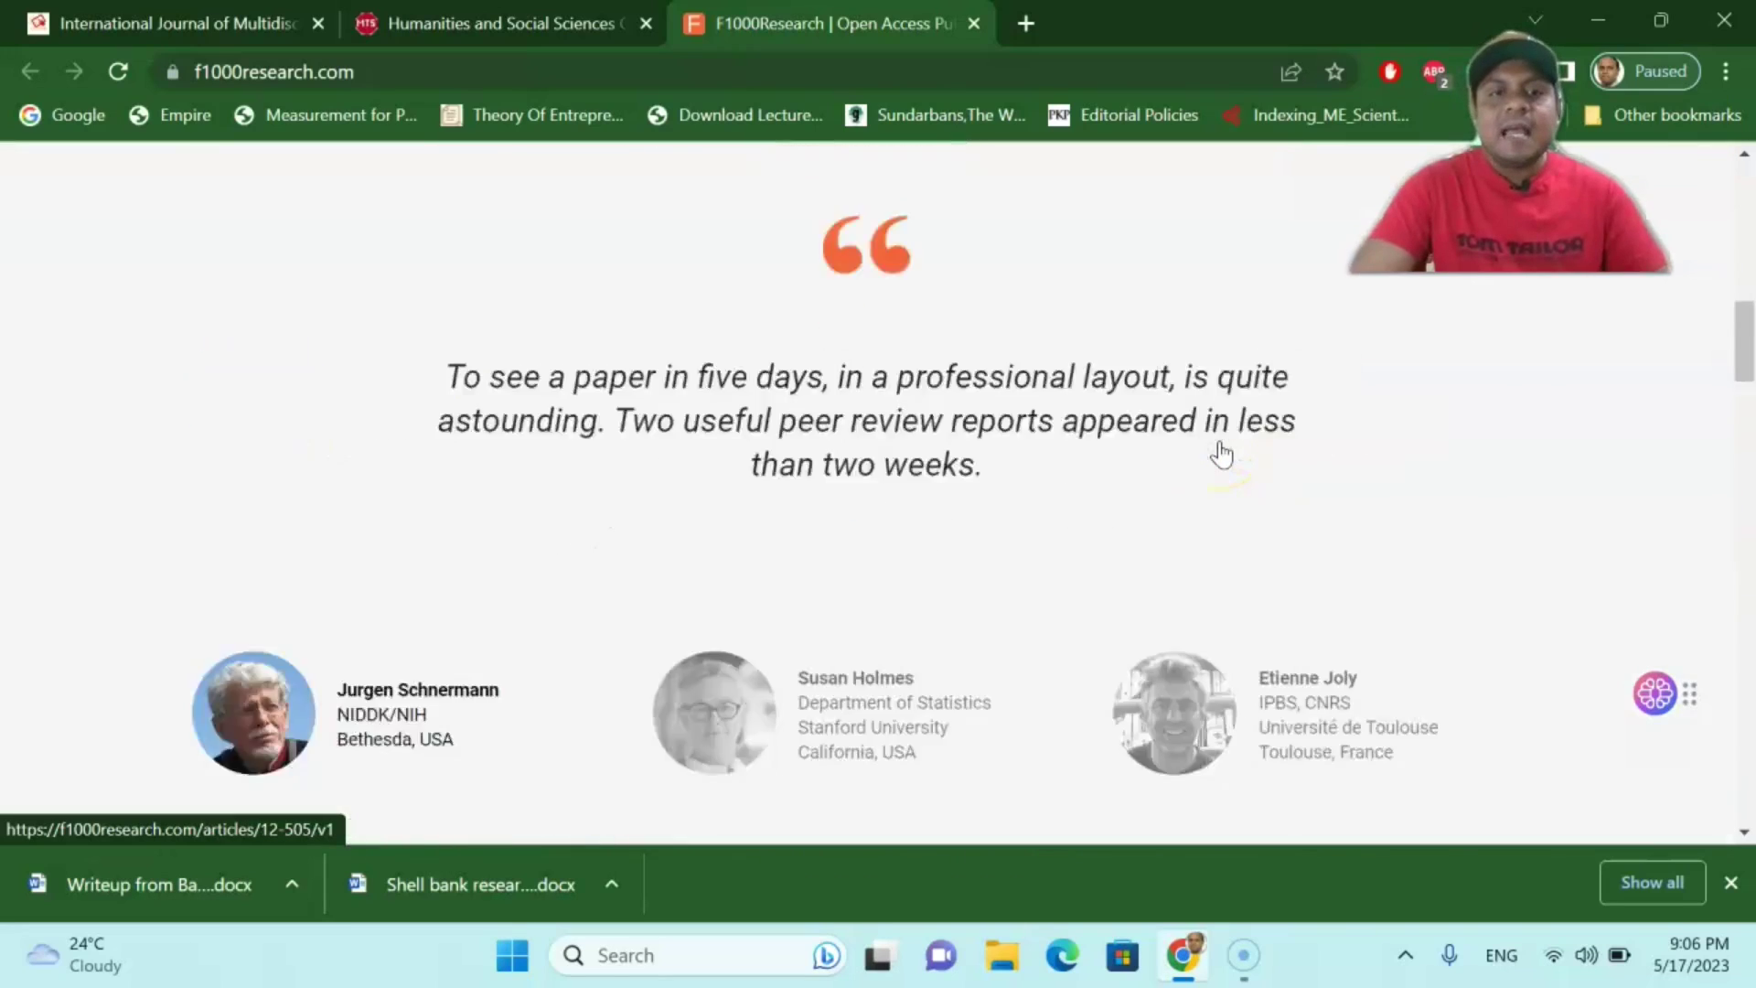
scroll(1228, 440, "up", 8)
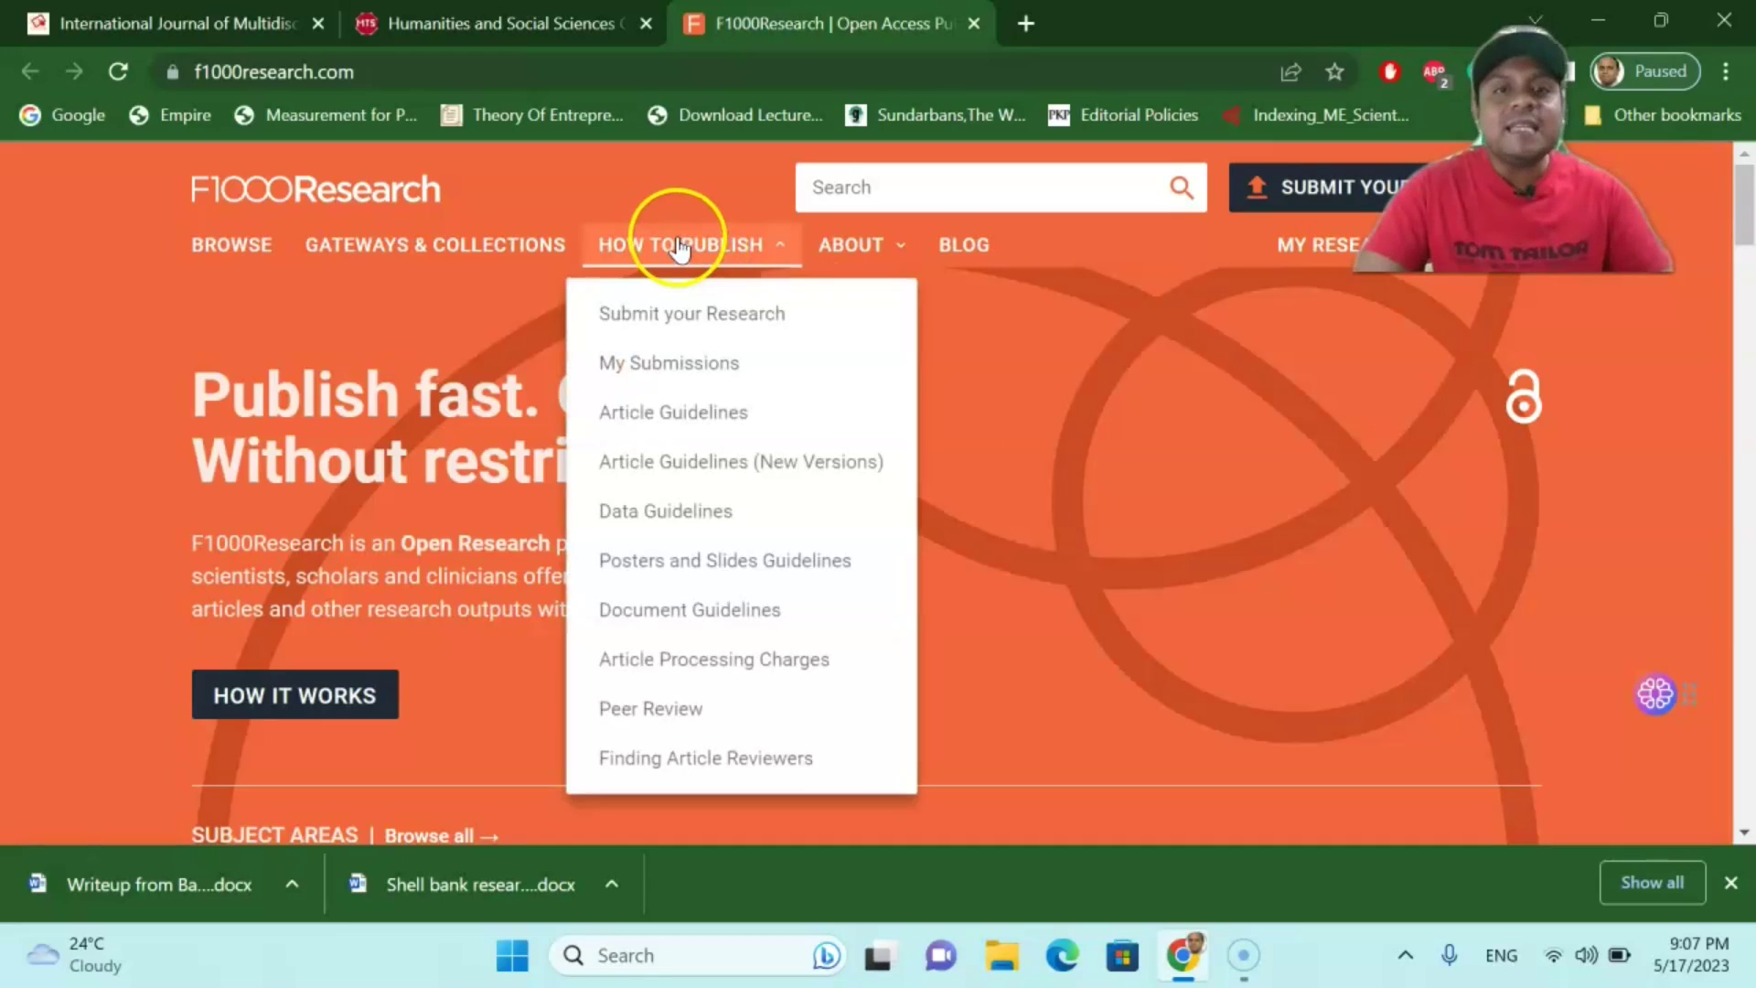
mouse_move(681, 245)
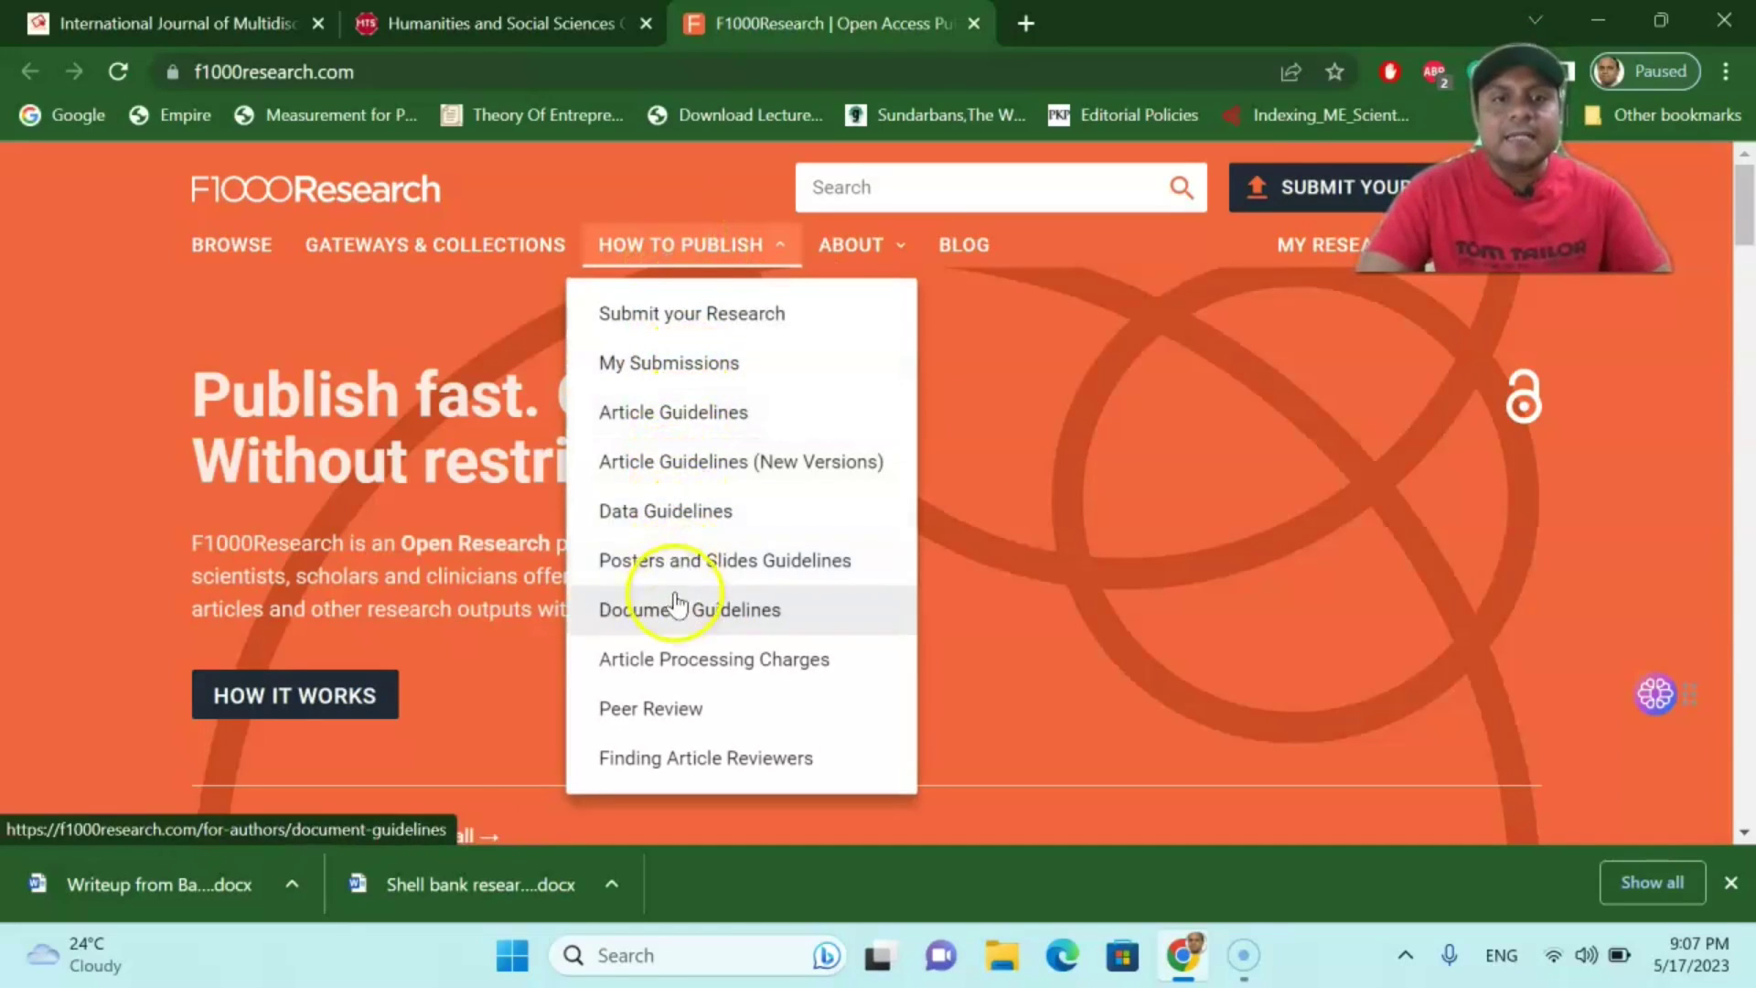
left_click(713, 666)
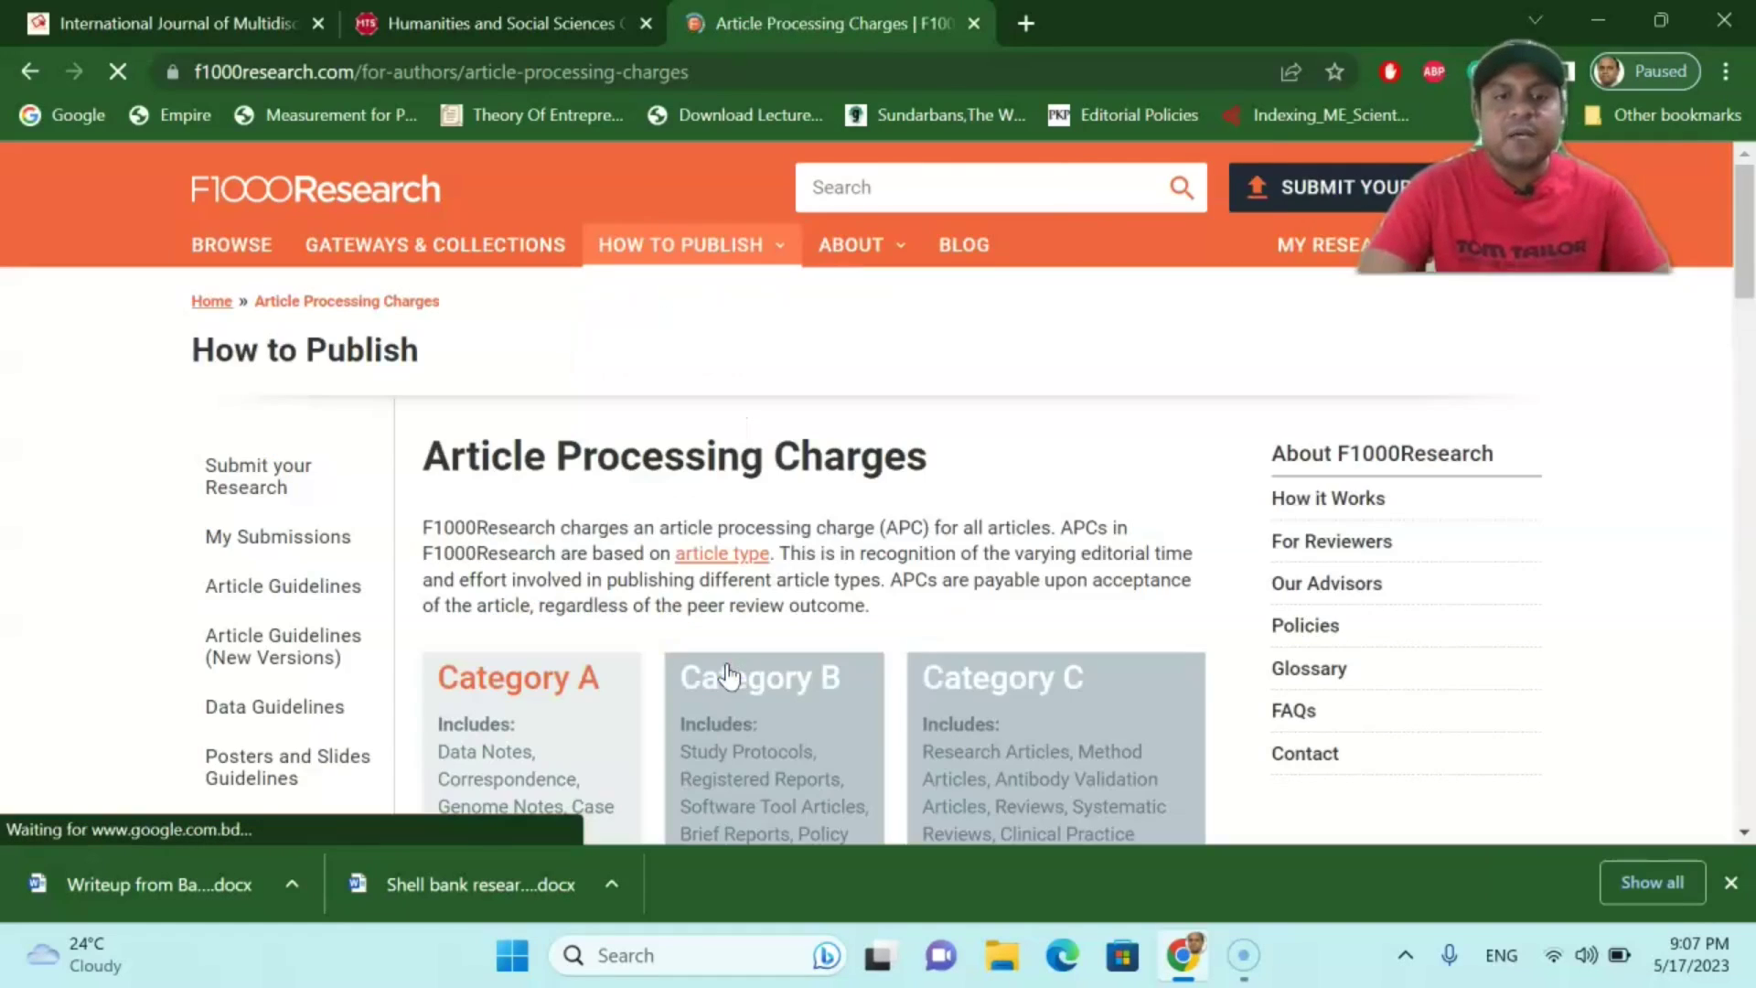
scroll(863, 478, "down", 3)
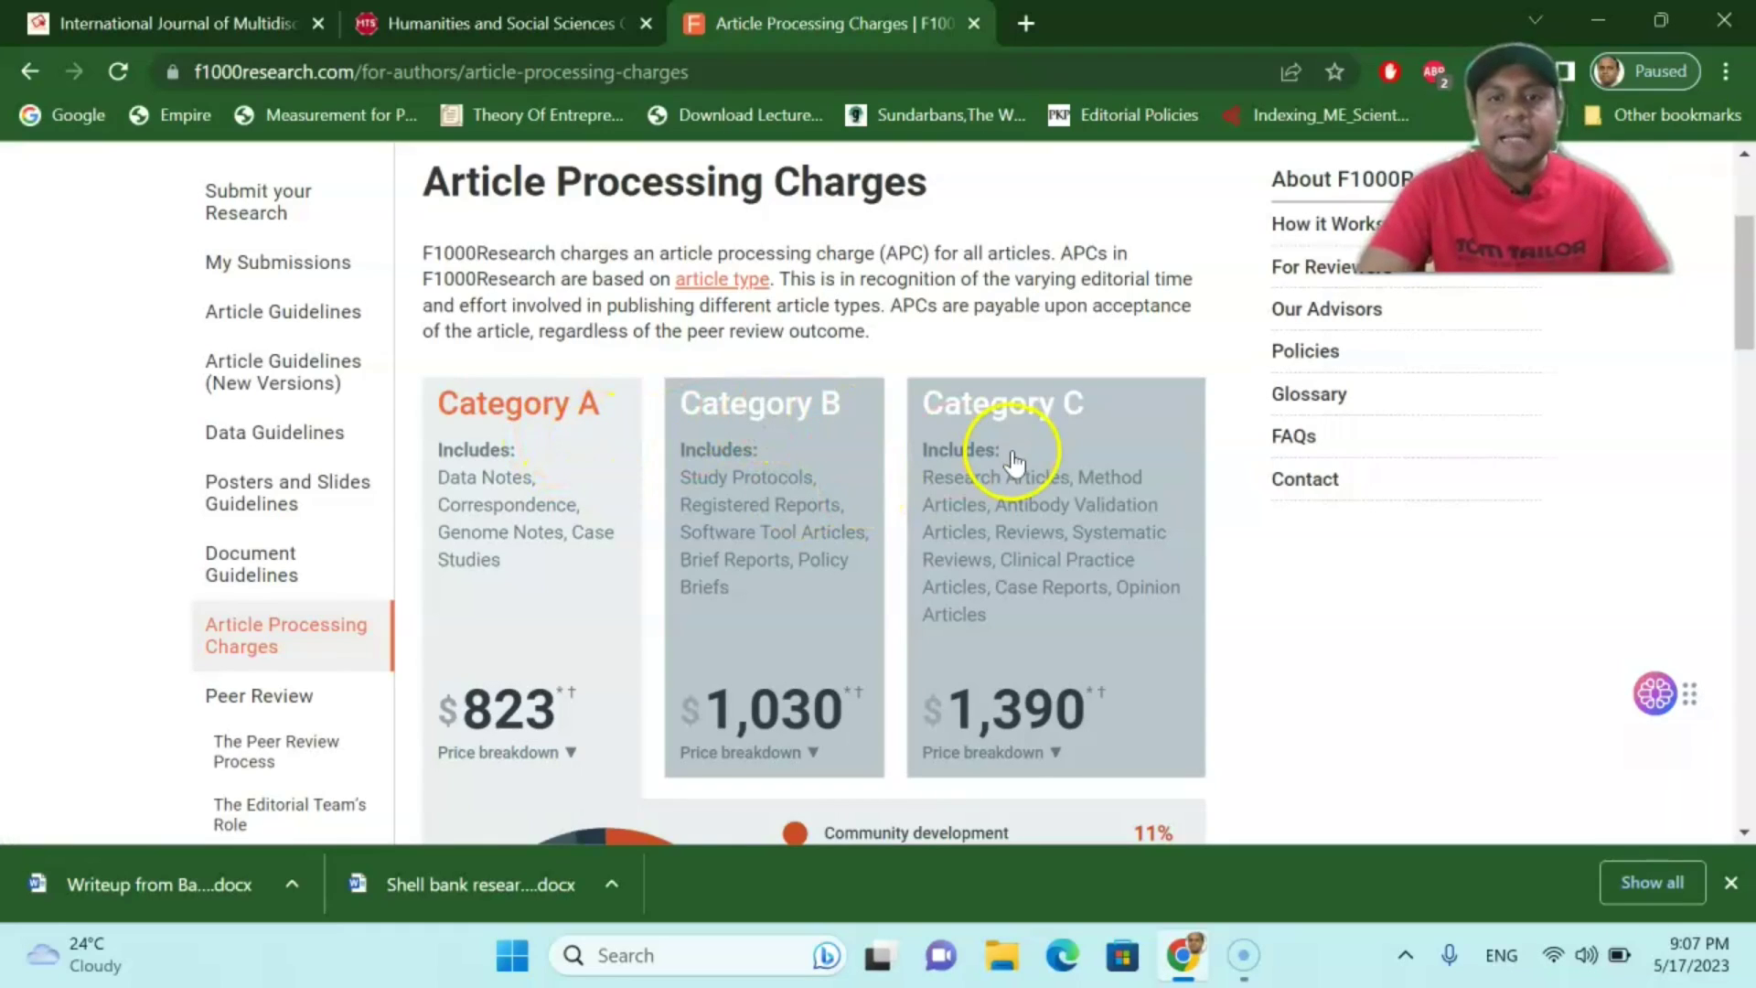
scroll(1010, 467, "down", 3)
scroll(1011, 468, "down", 3)
scroll(1011, 469, "down", 3)
scroll(1011, 465, "down", 3)
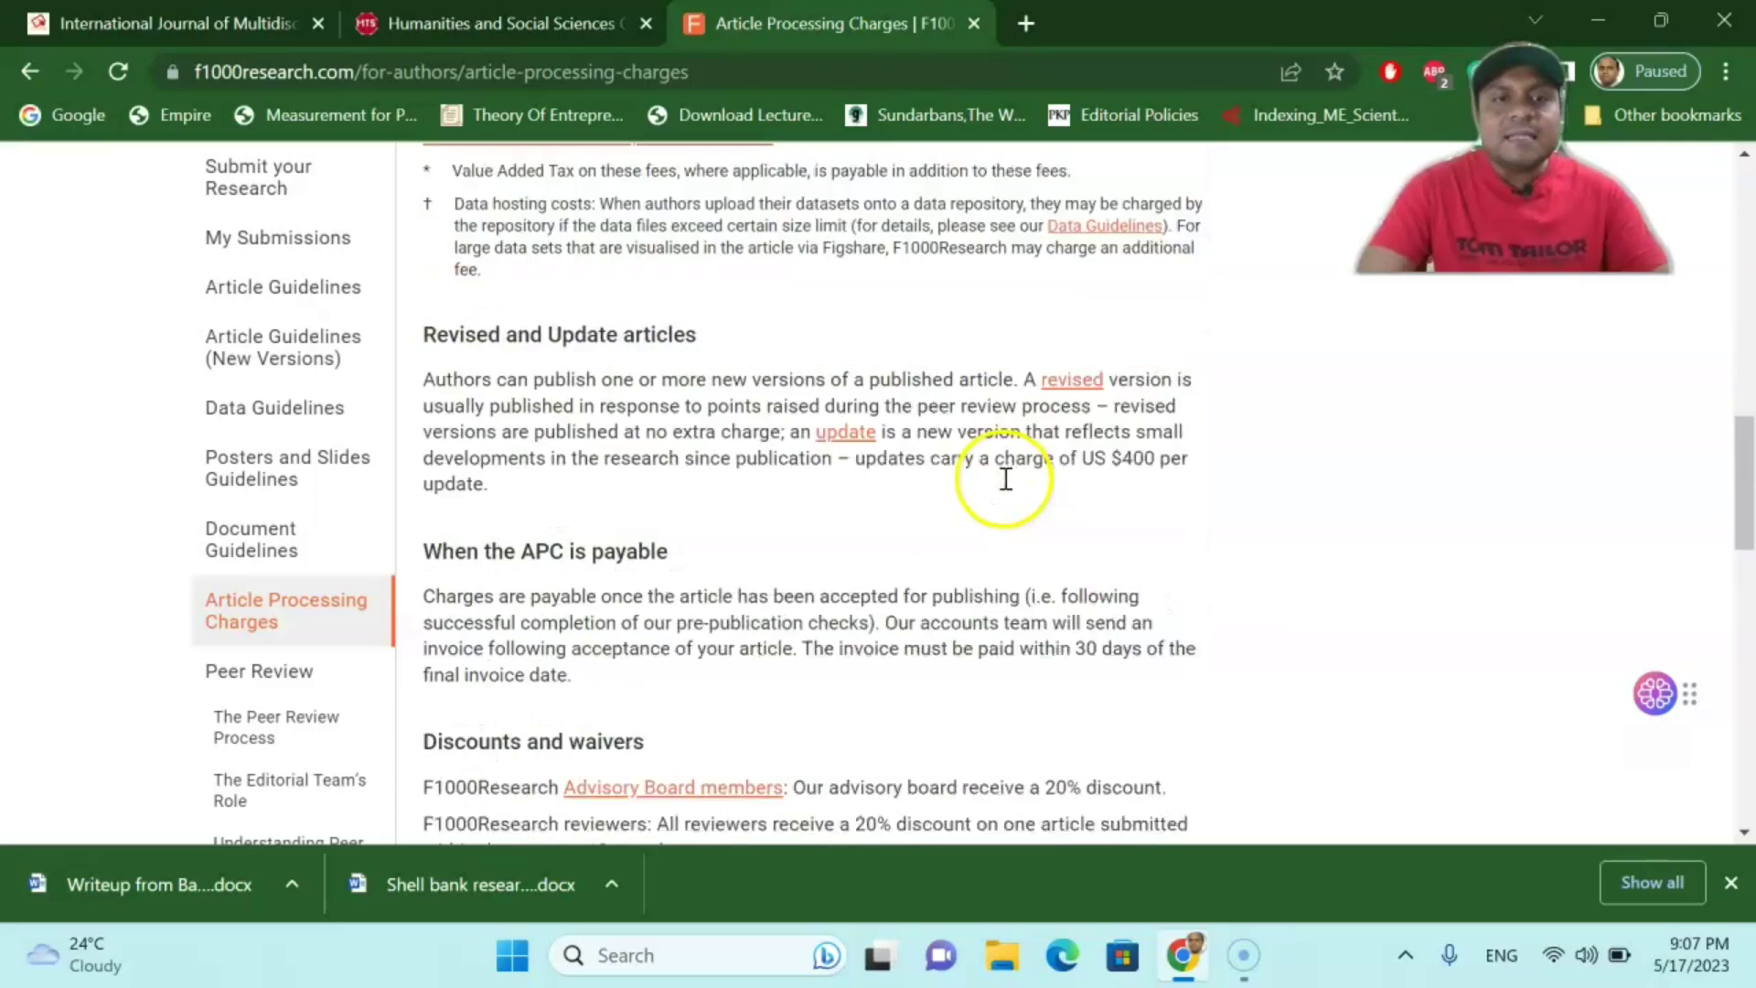
scroll(1011, 464, "down", 1)
scroll(488, 469, "down", 1)
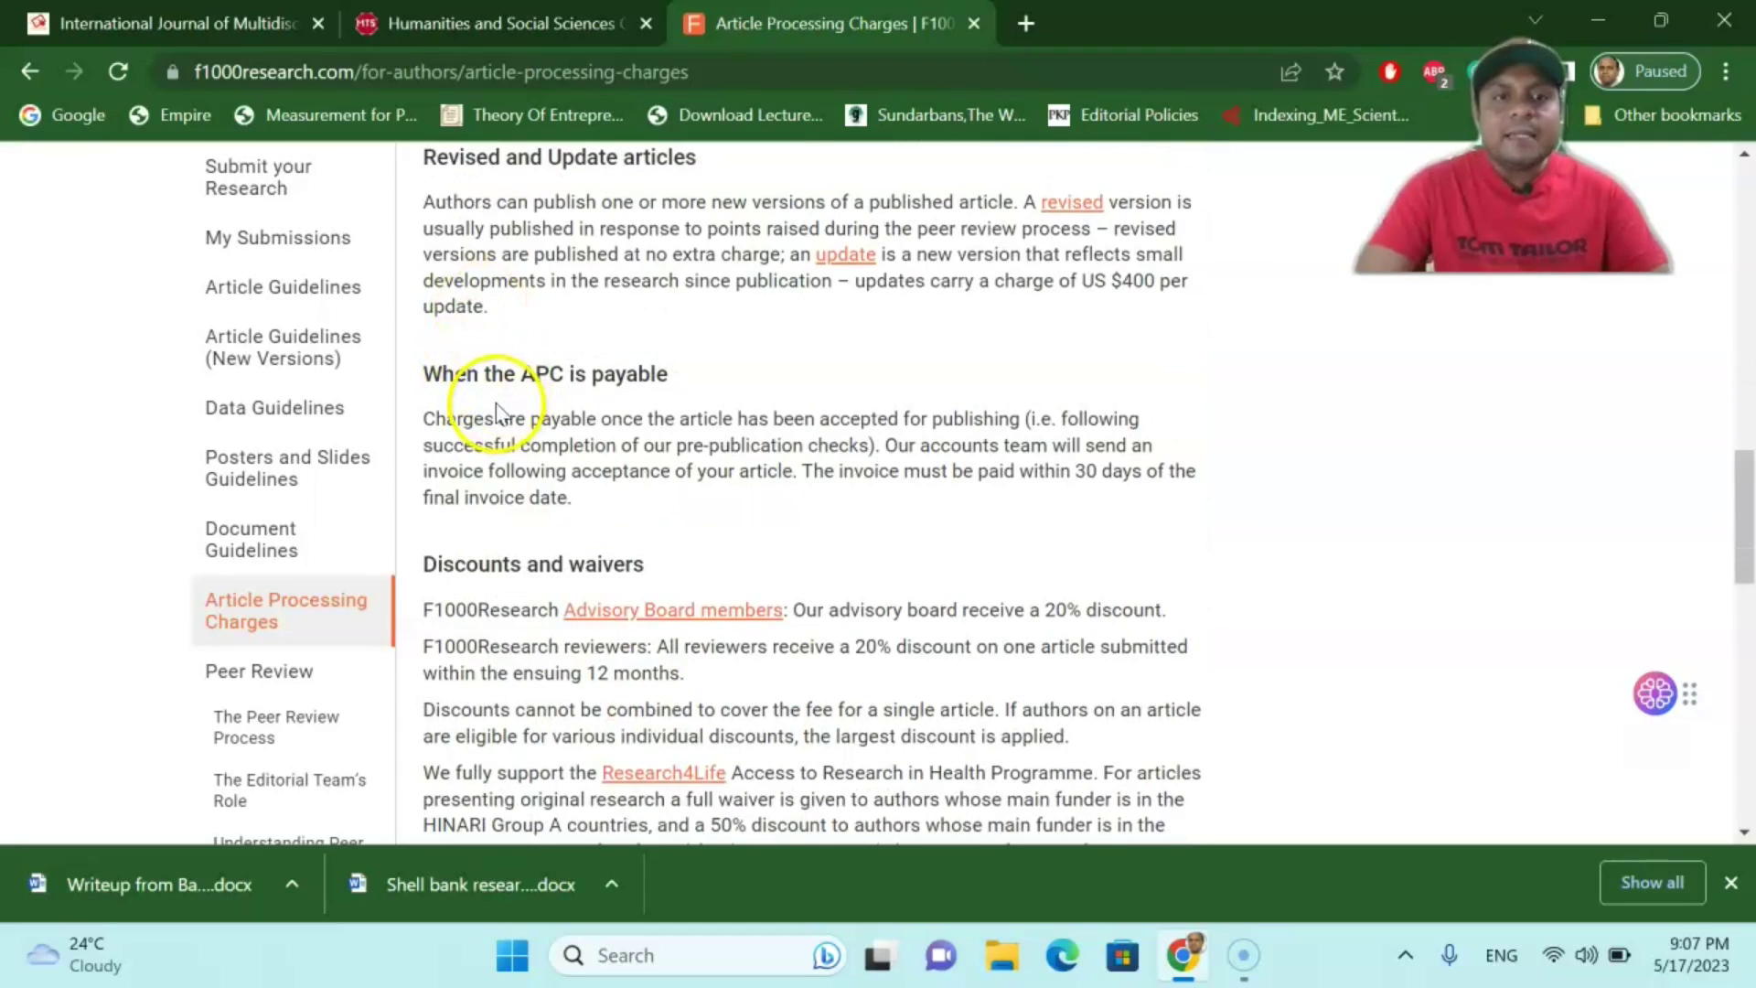
scroll(650, 388, "down", 1)
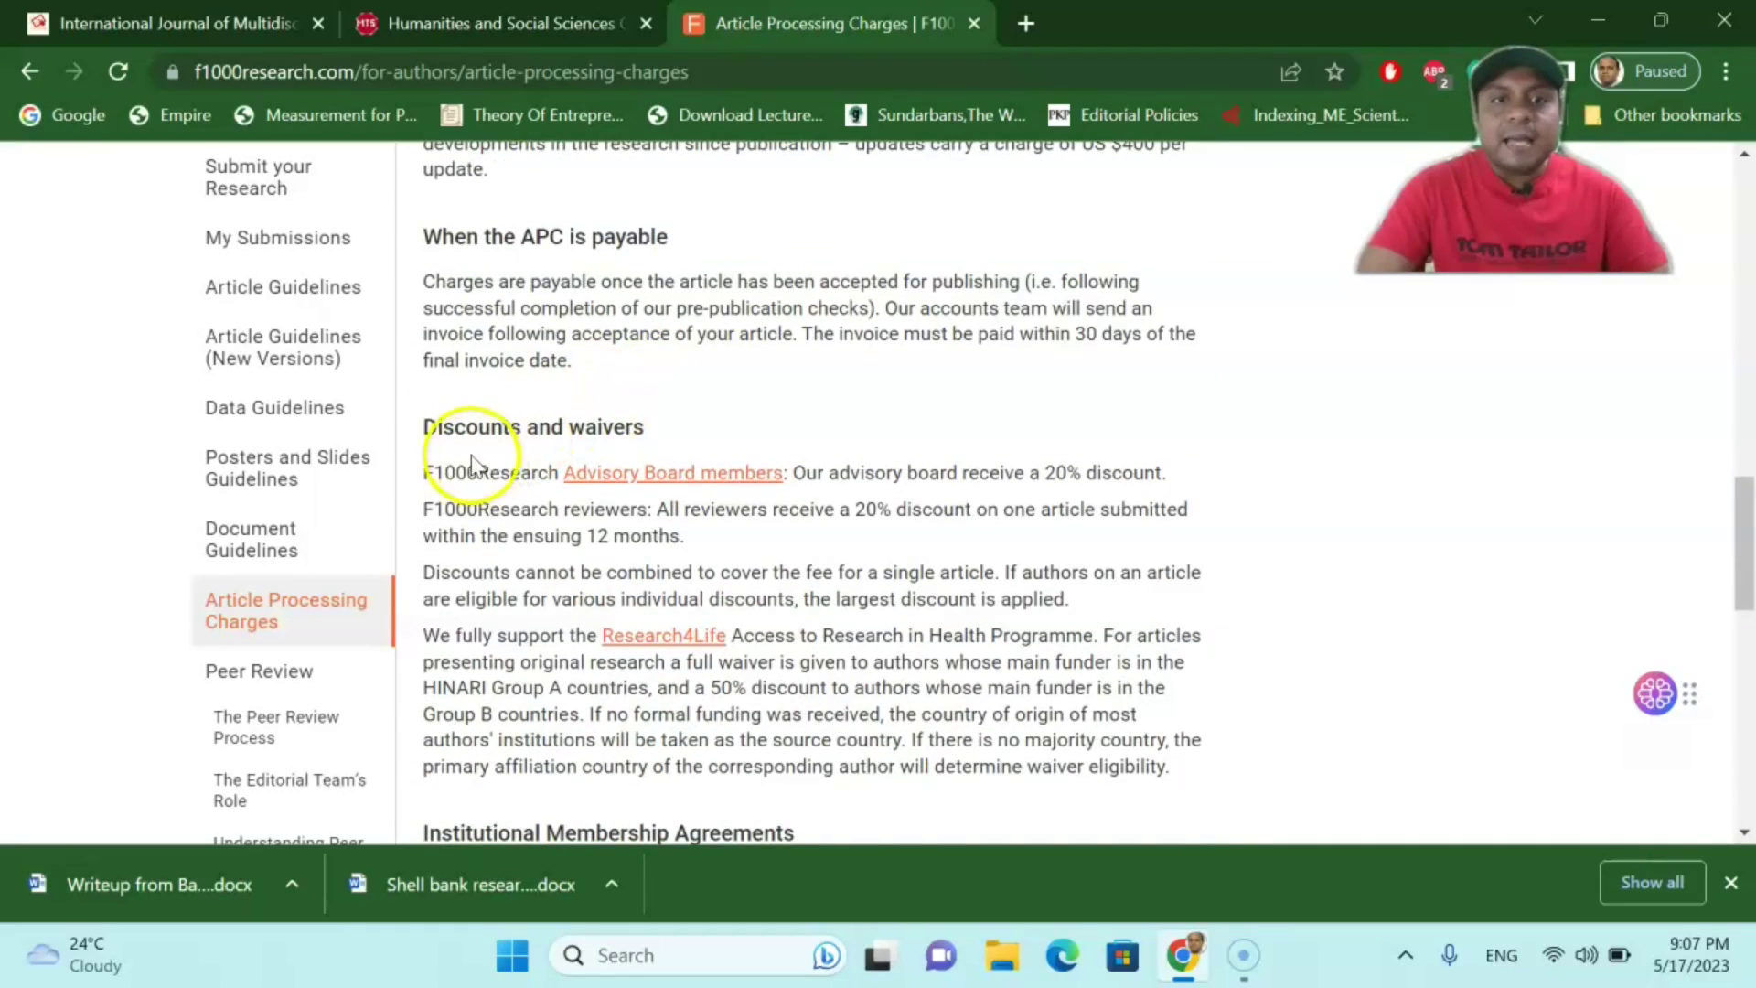
scroll(608, 444, "down", 1)
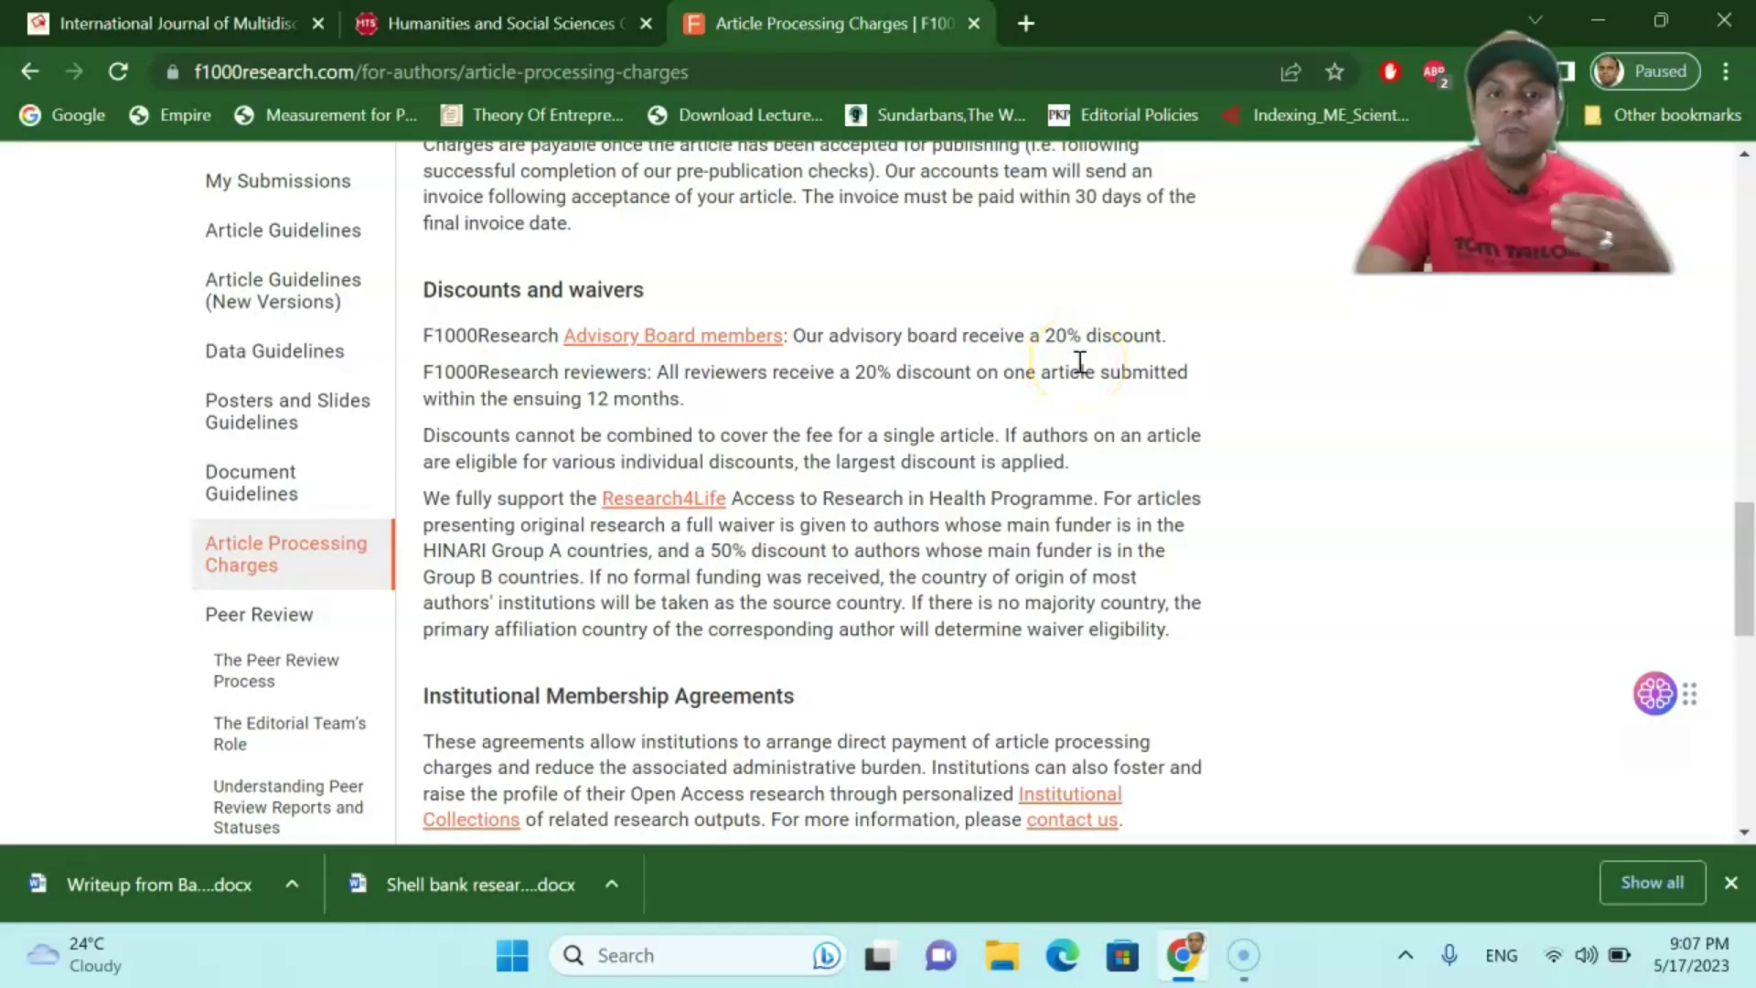
scroll(1079, 361, "down", 1)
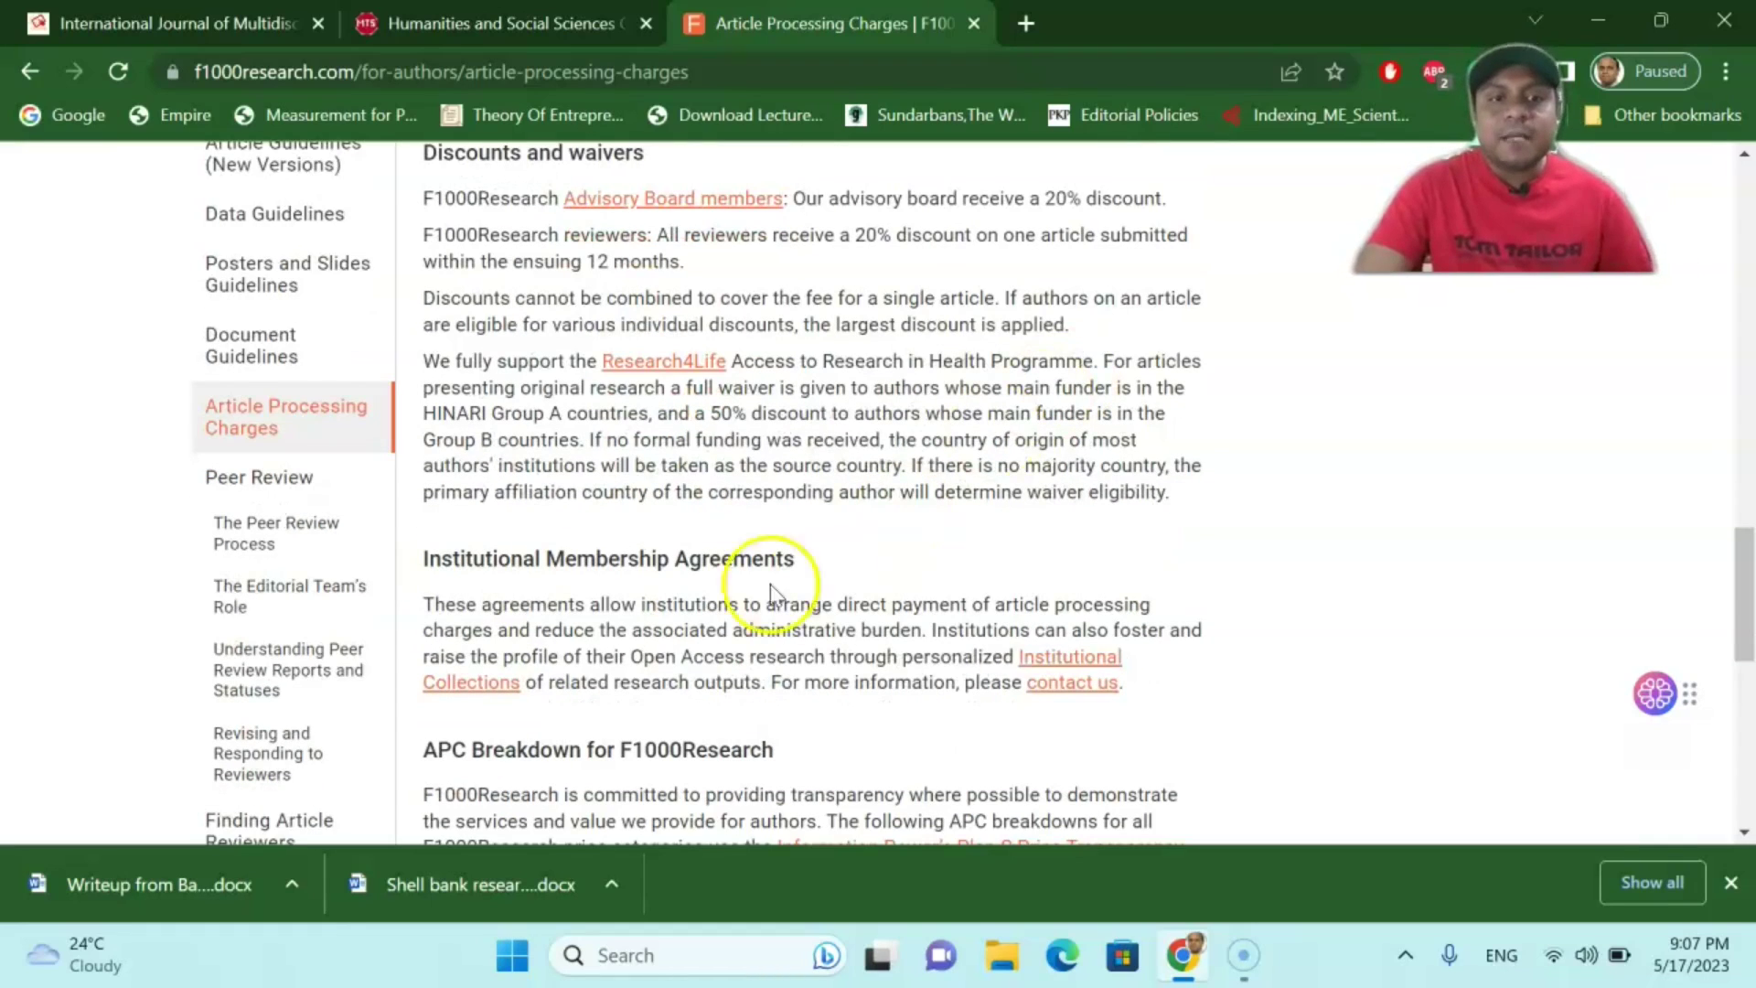
scroll(766, 587, "down", 2)
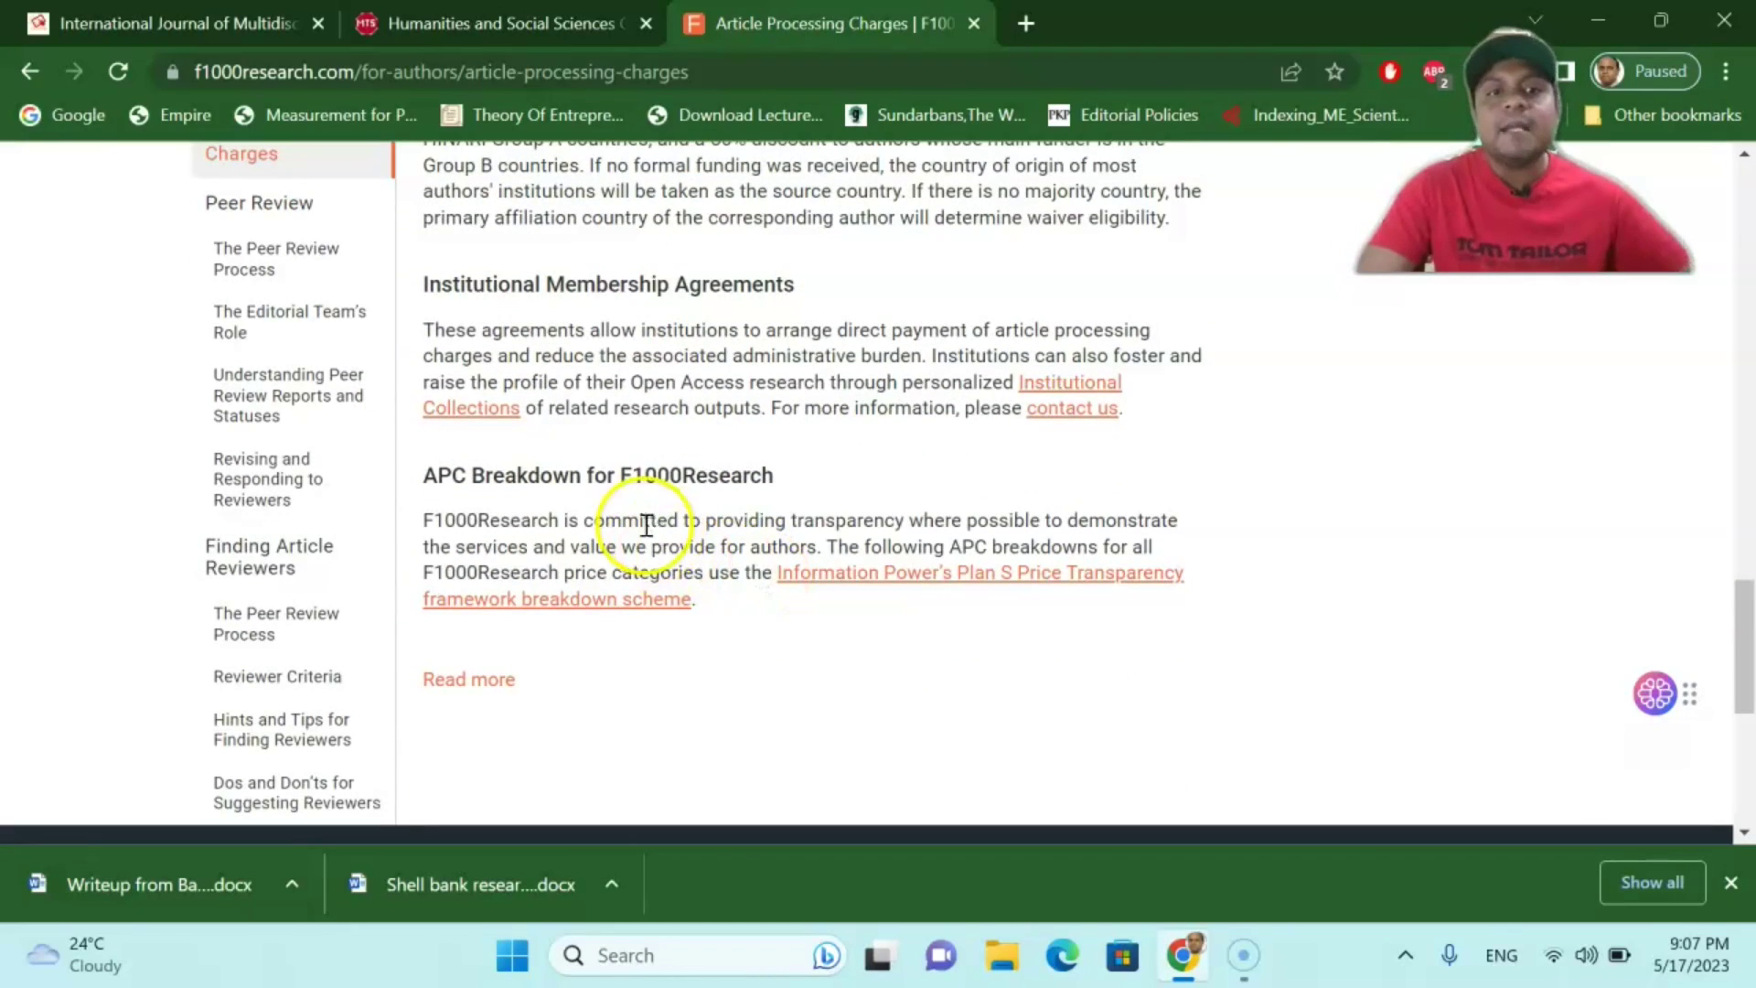
scroll(854, 530, "up", 2)
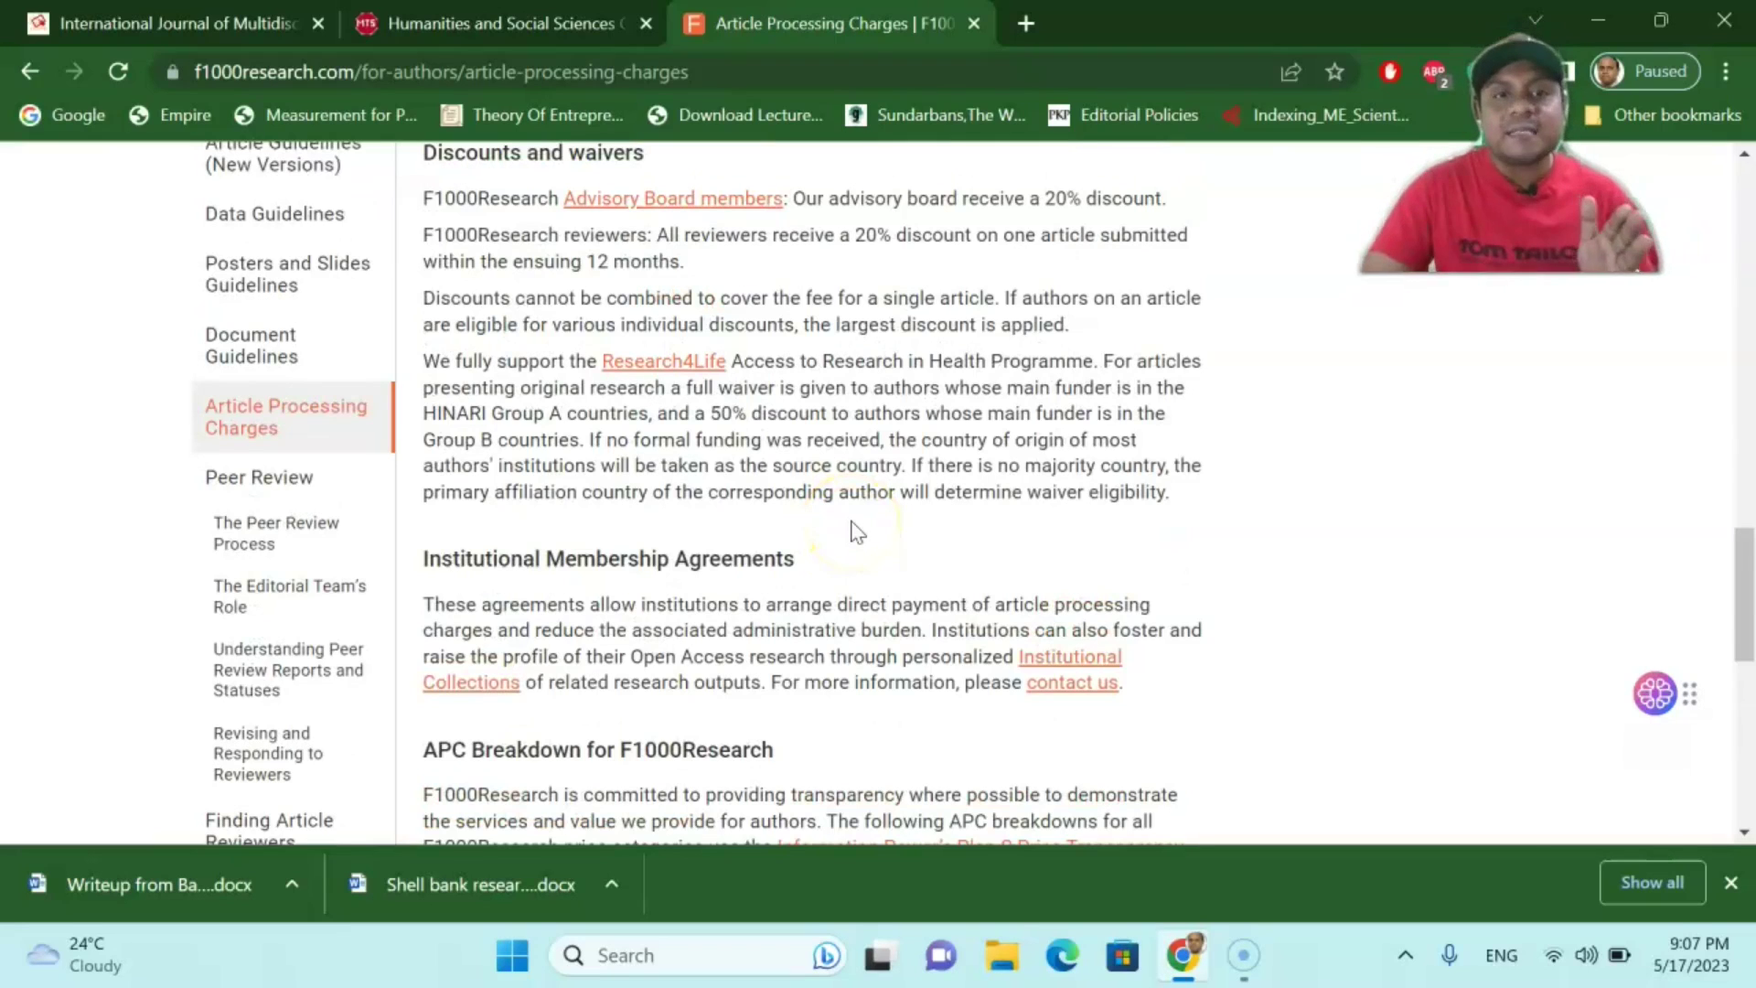
scroll(853, 531, "down", 3)
scroll(853, 548, "down", 3)
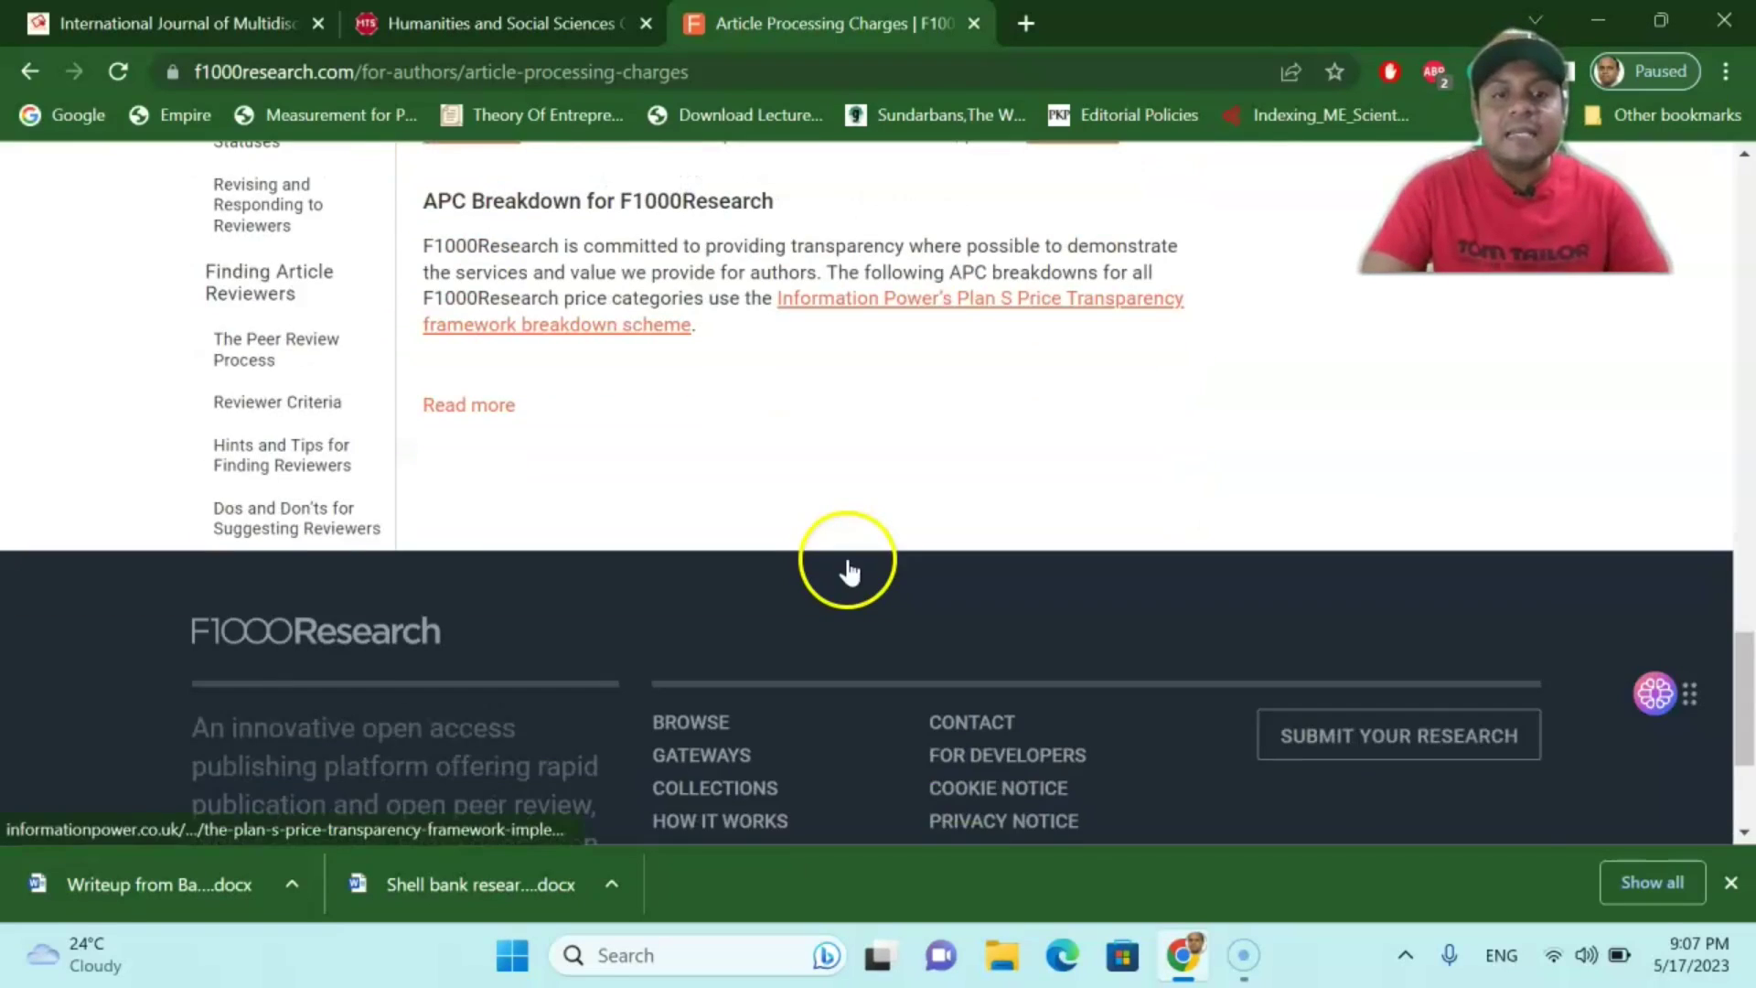
scroll(853, 563, "up", 5)
scroll(854, 565, "up", 3)
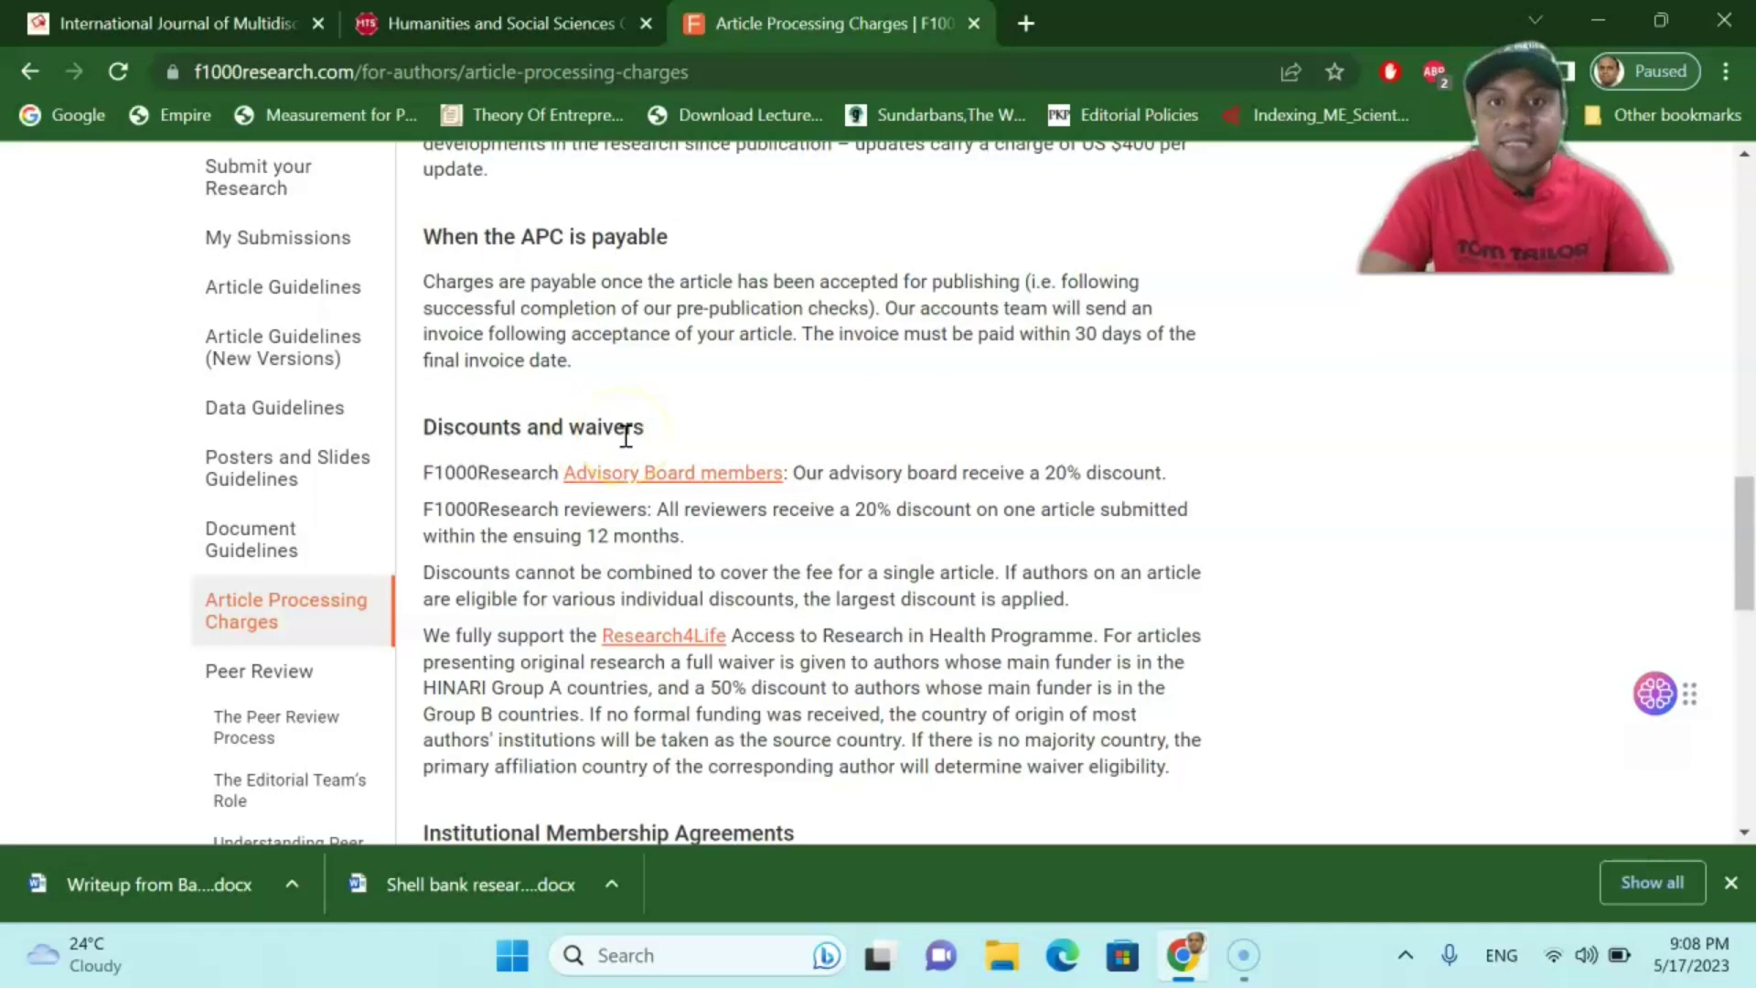
scroll(627, 437, "up", 1)
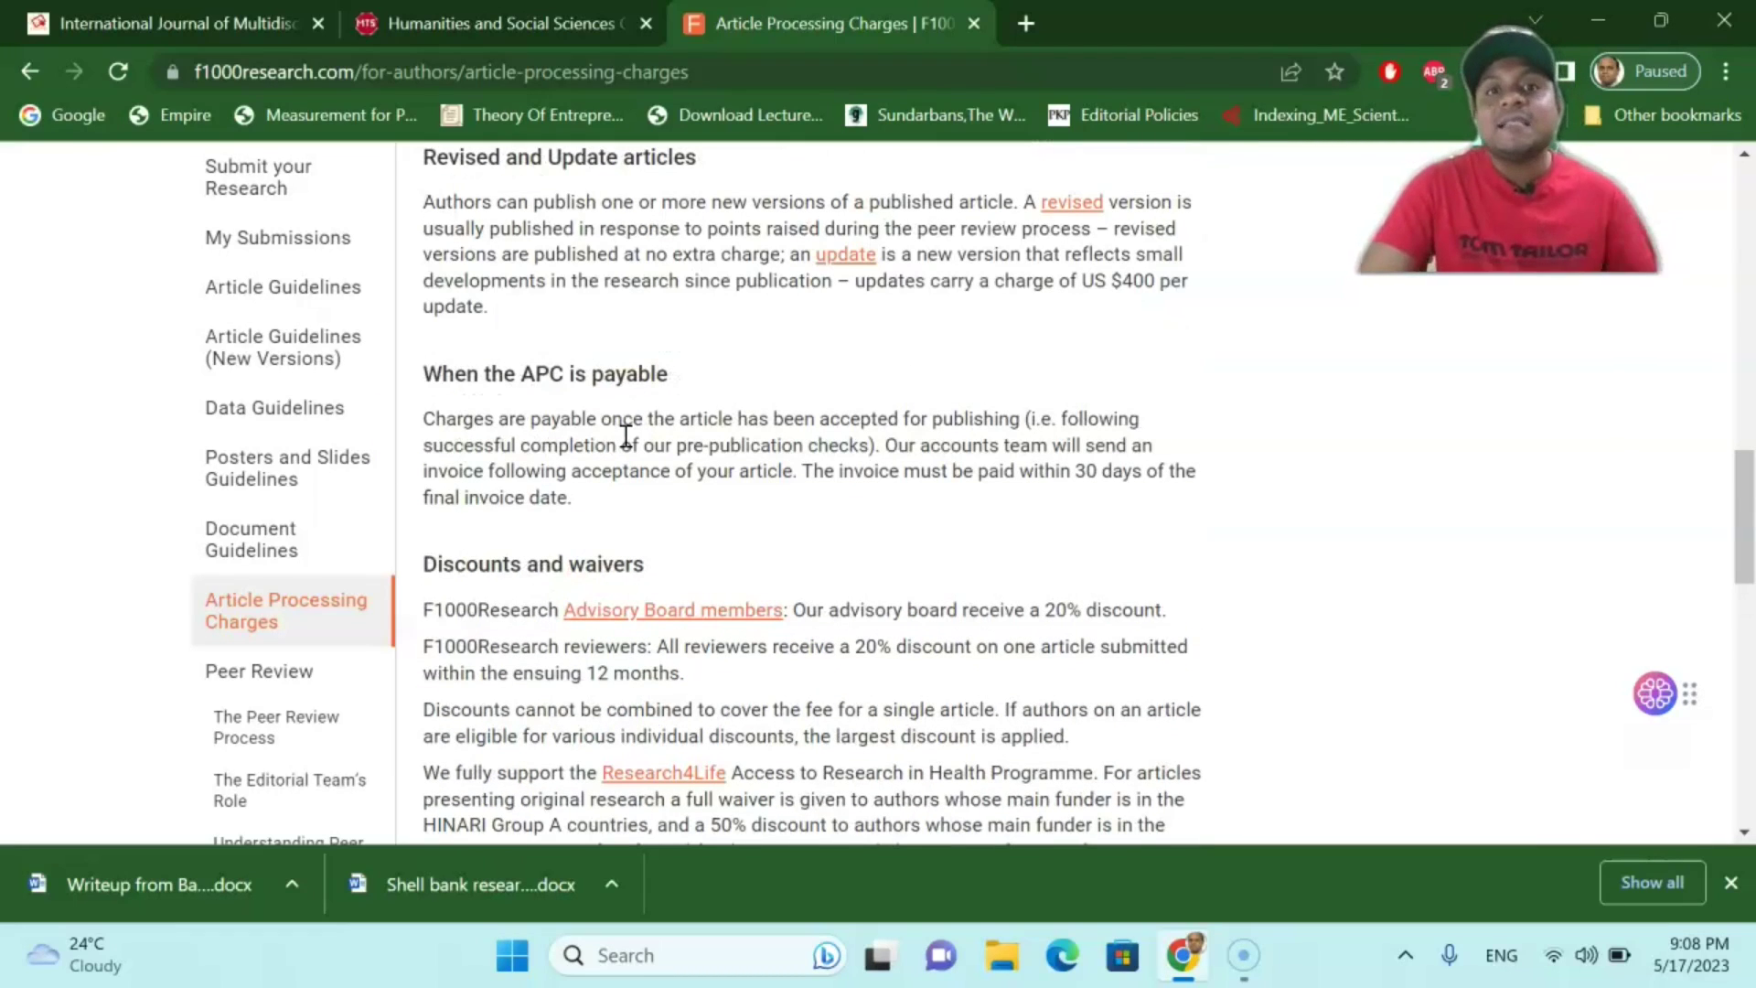
scroll(627, 436, "up", 2)
scroll(627, 437, "up", 2)
scroll(627, 436, "up", 3)
scroll(627, 436, "up", 3)
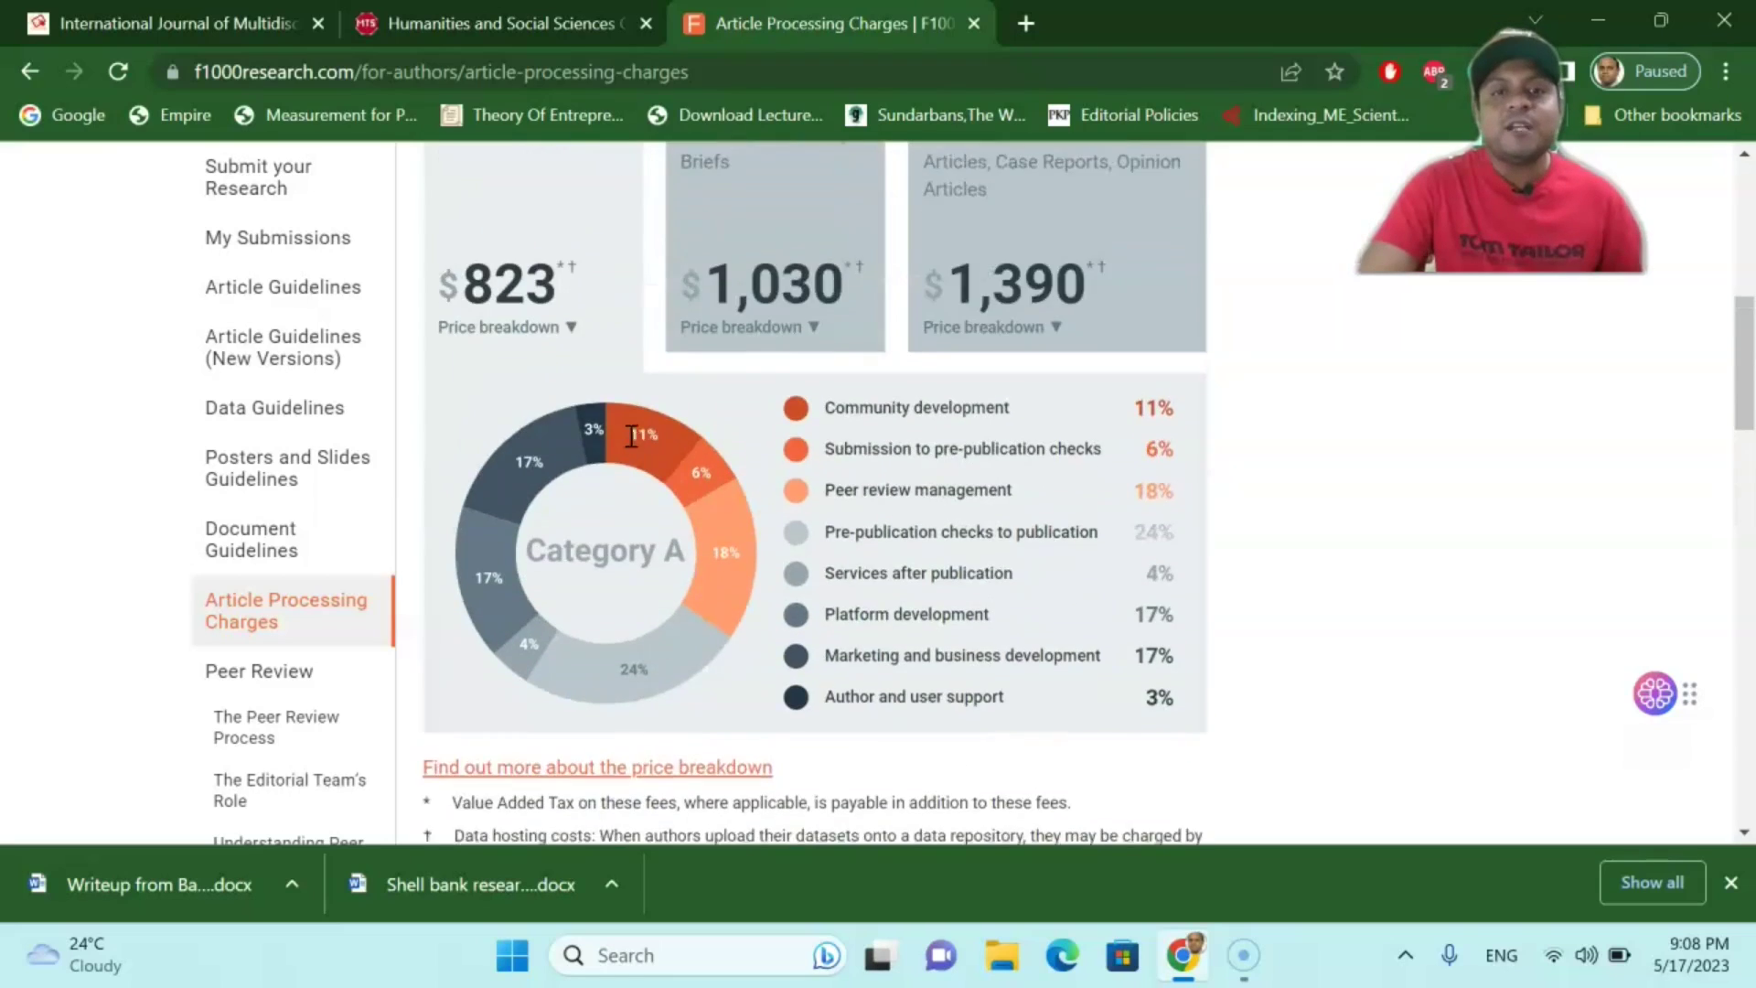
scroll(627, 436, "up", 2)
scroll(626, 437, "up", 2)
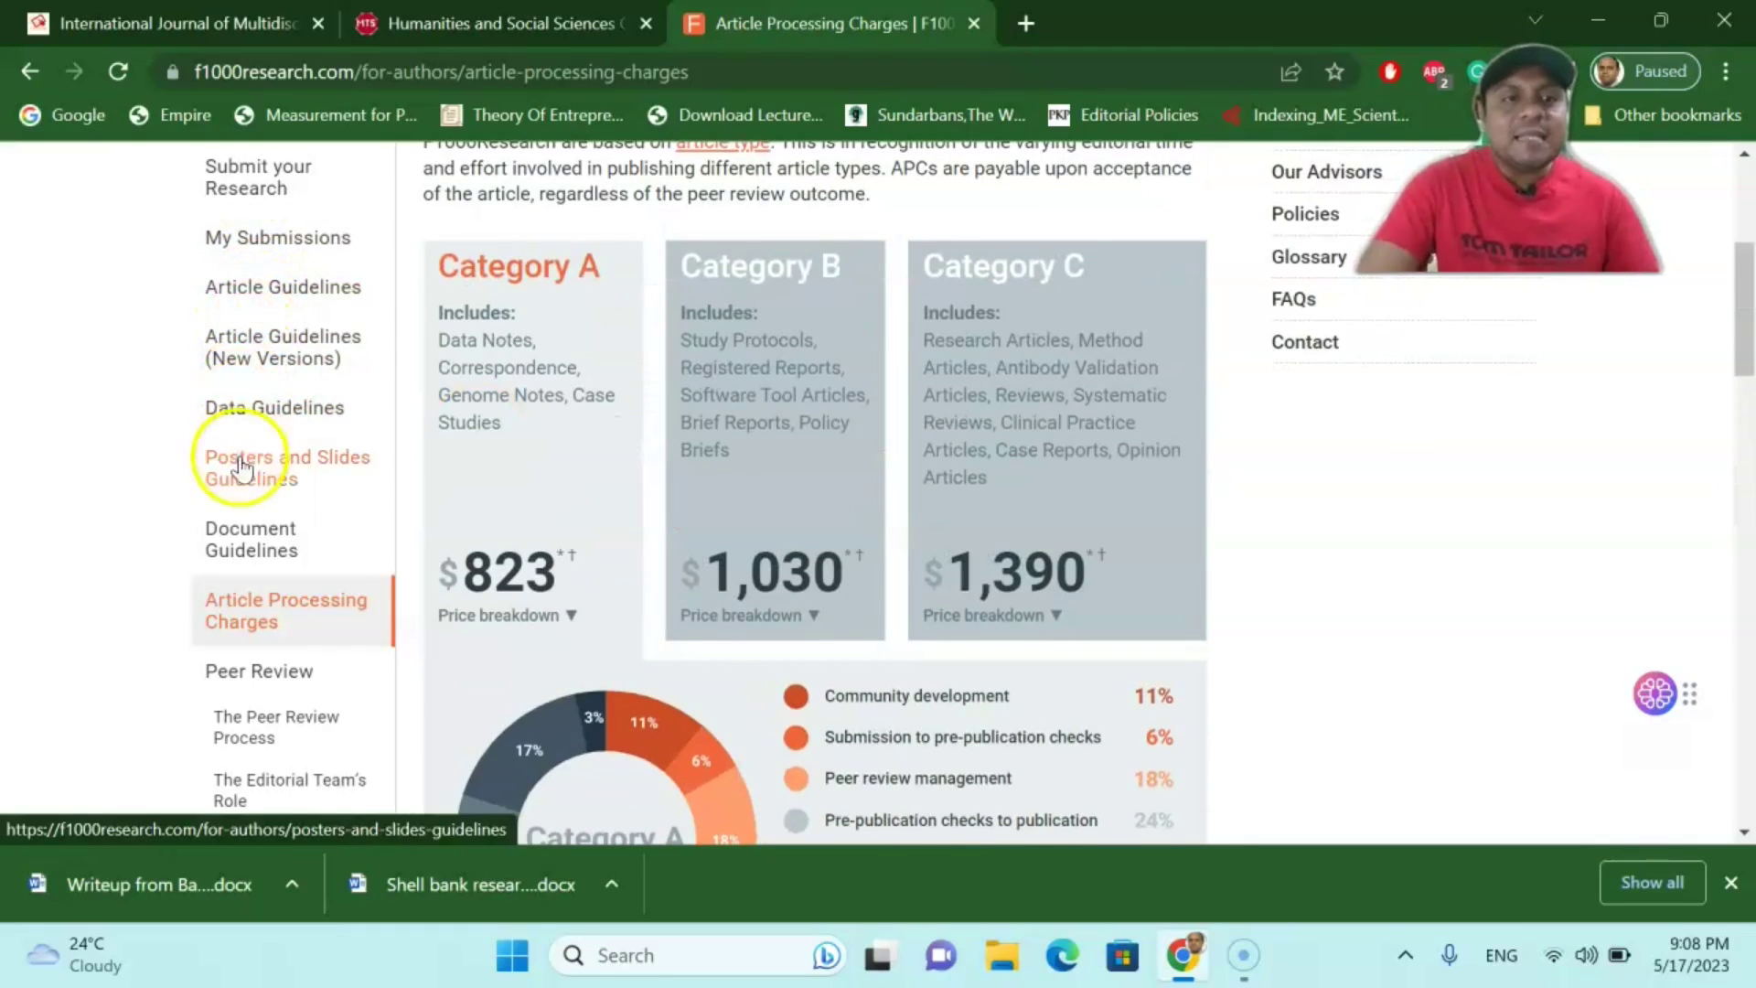
scroll(245, 521, "down", 2)
scroll(268, 617, "down", 1)
scroll(274, 654, "down", 2)
scroll(412, 617, "up", 5)
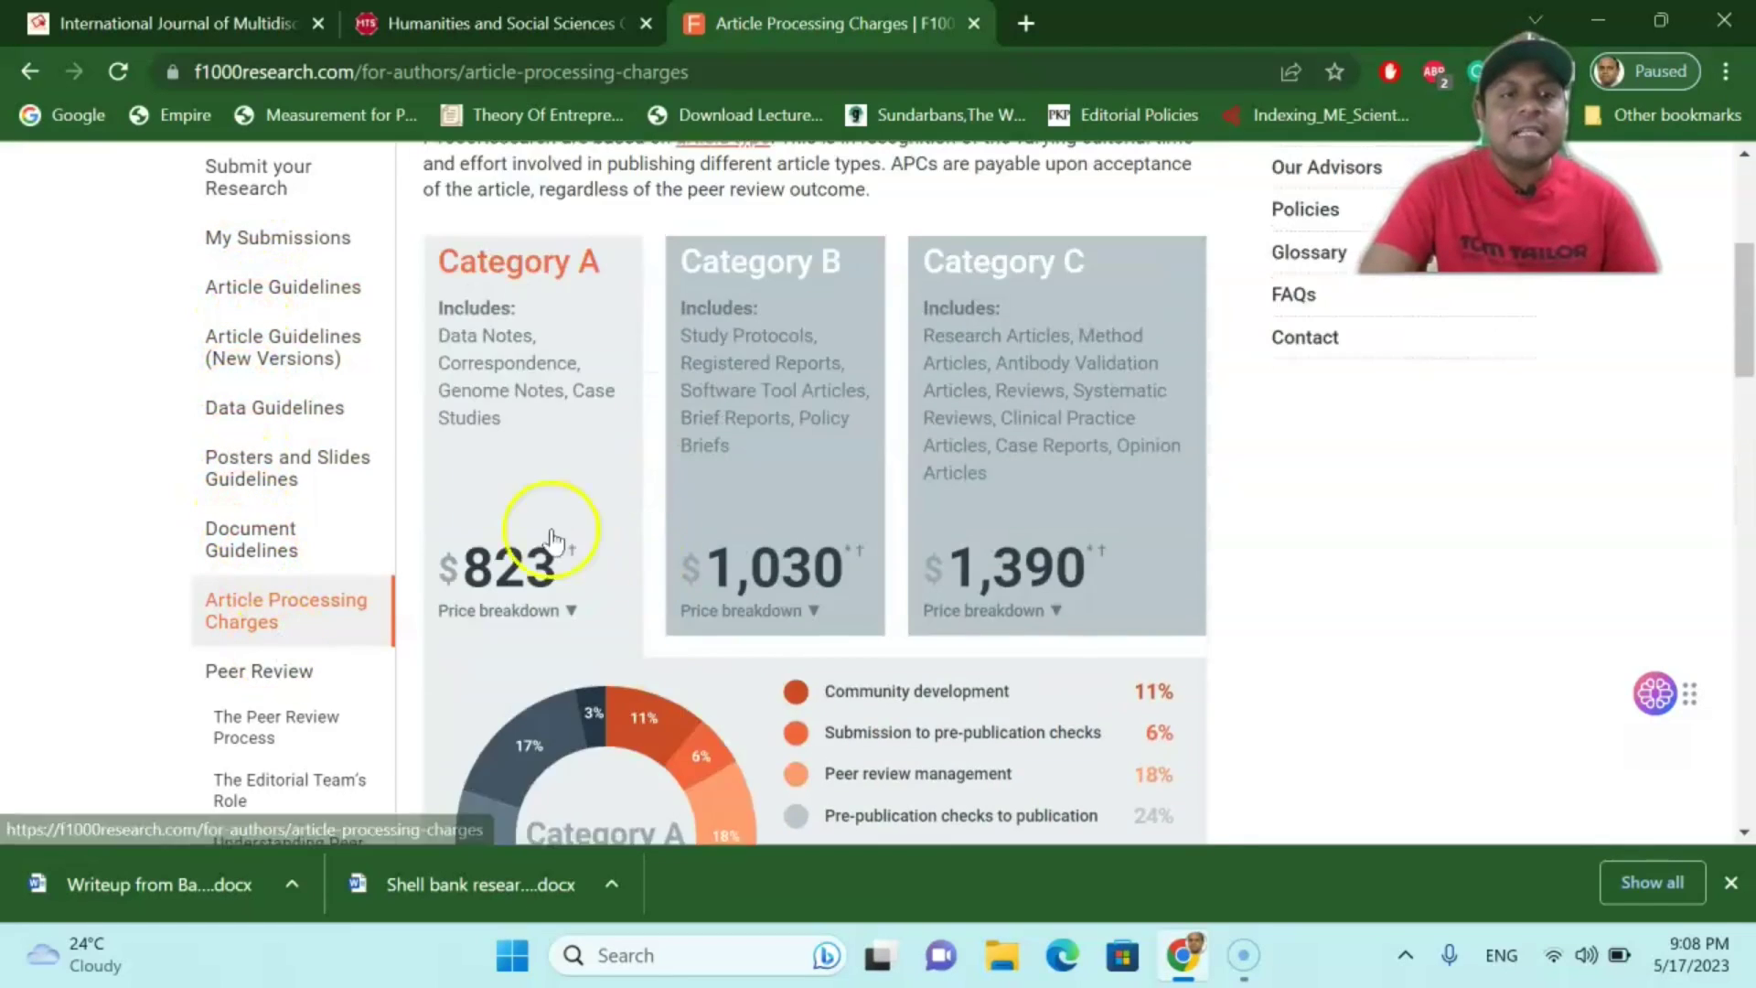
scroll(555, 535, "up", 5)
scroll(289, 439, "up", 1)
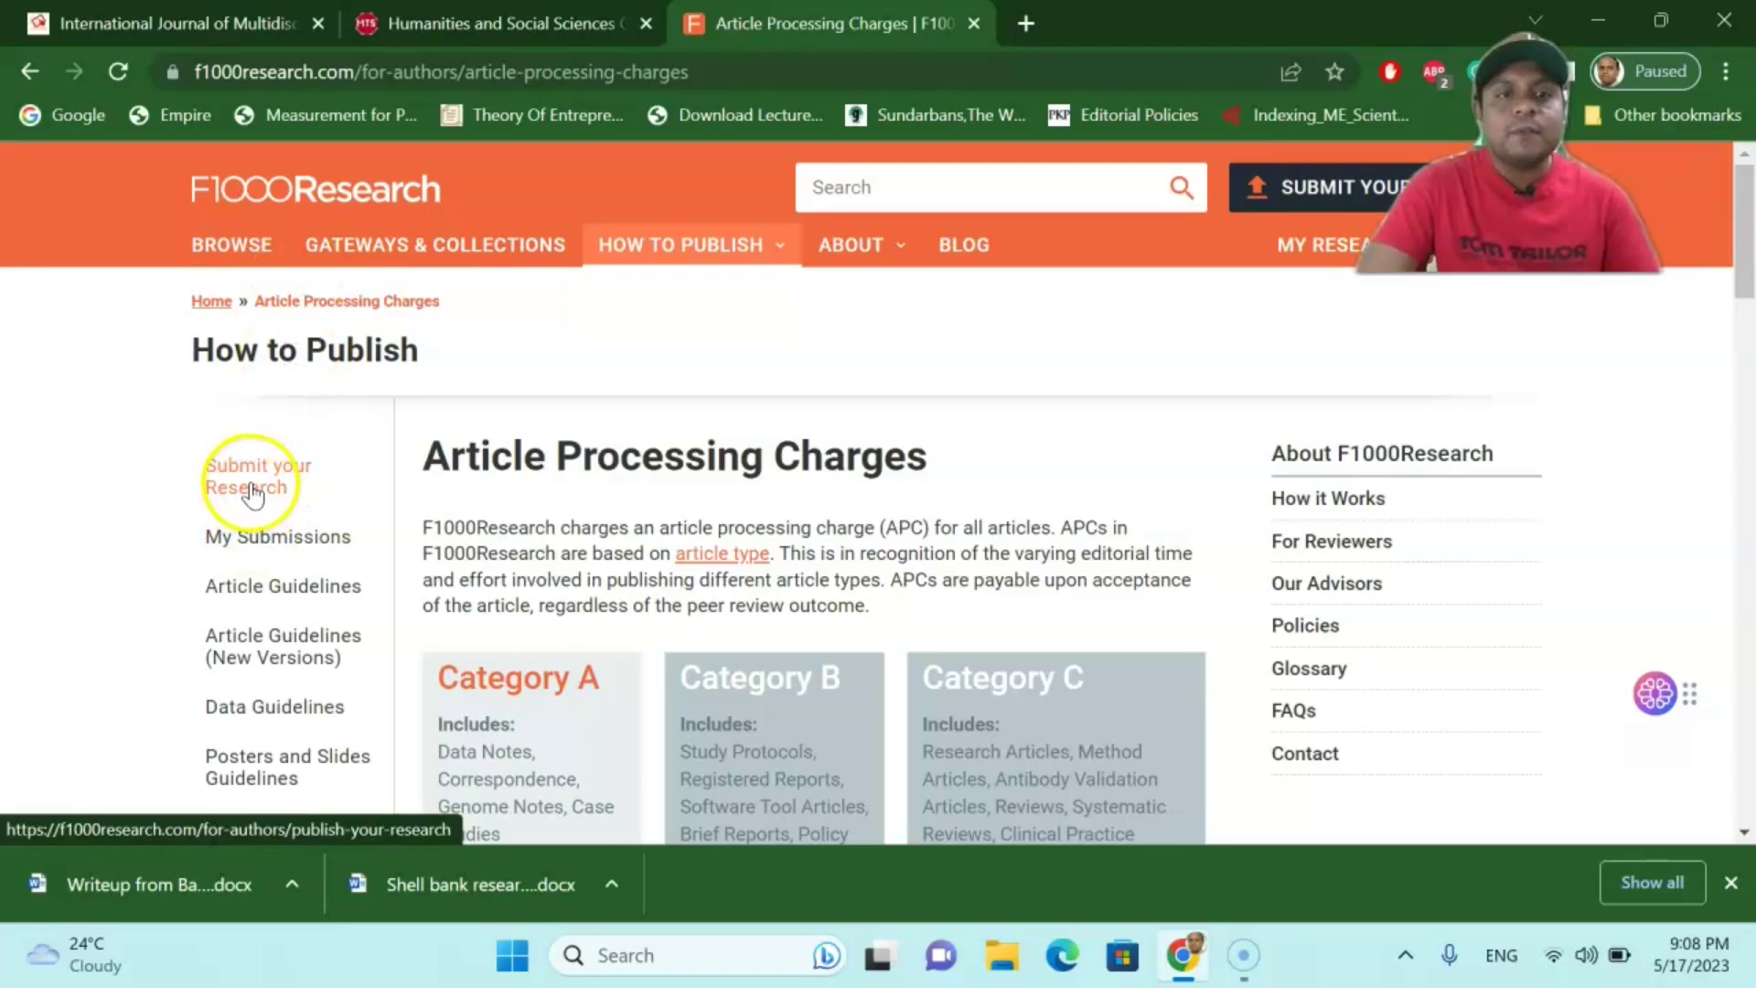
mouse_move(681, 244)
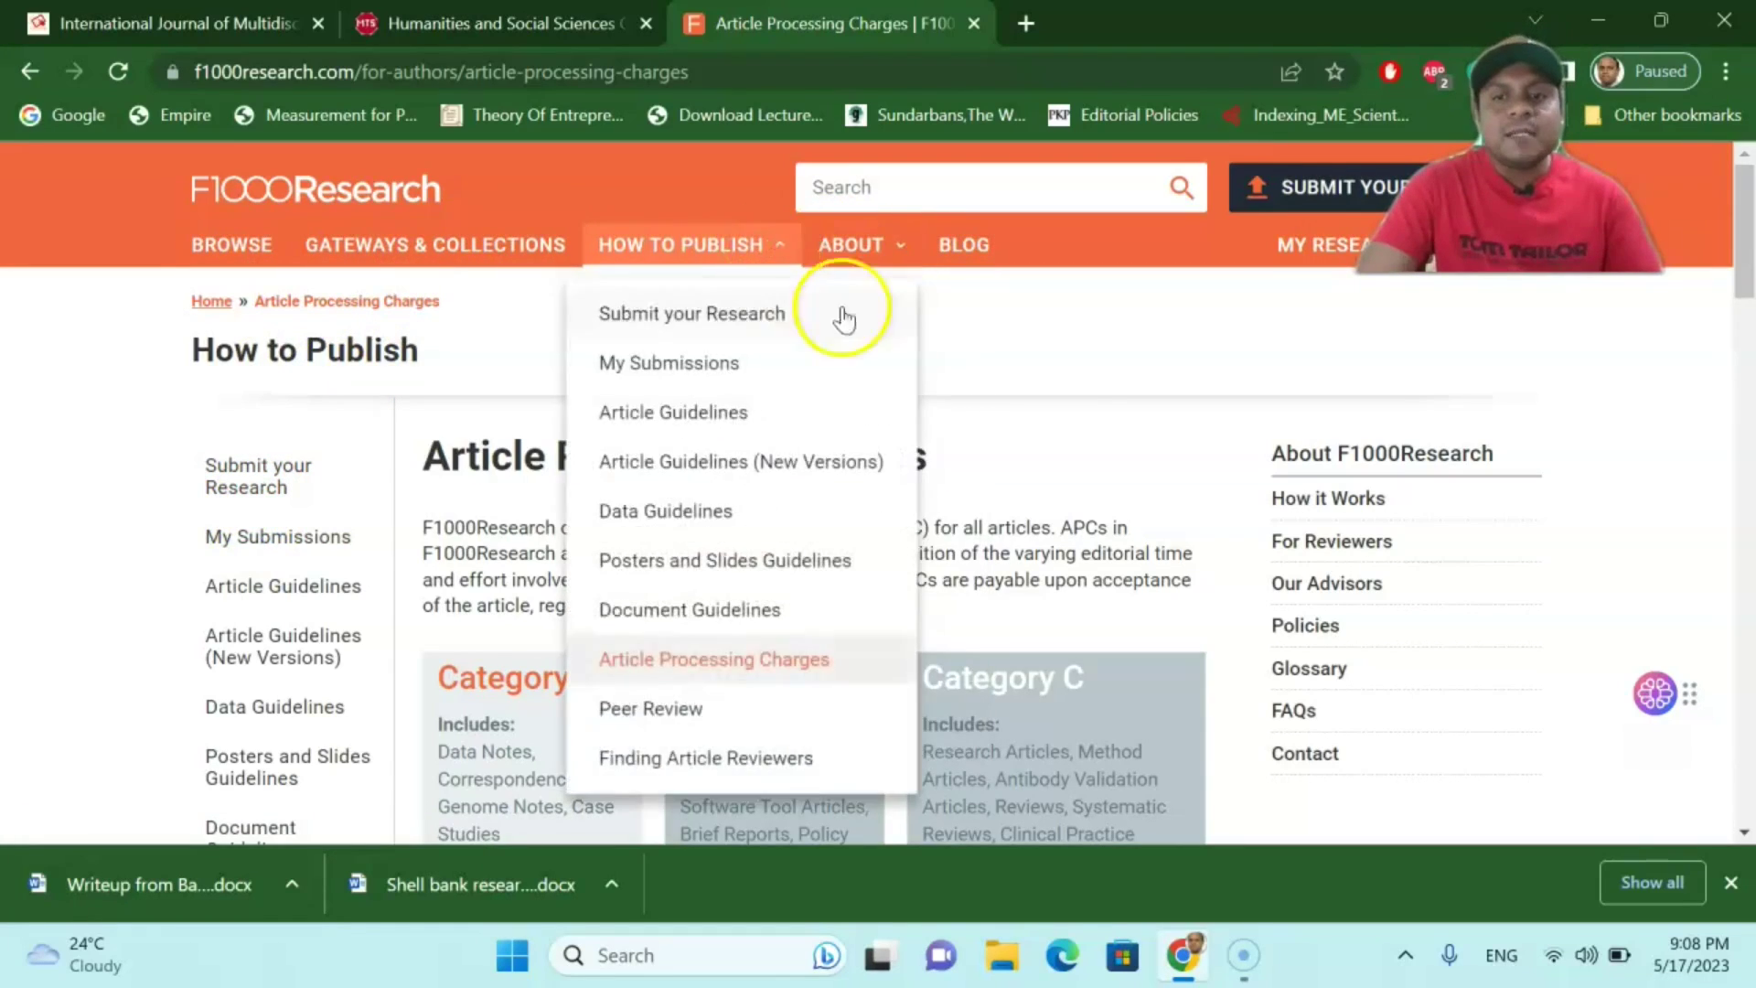
scroll(1208, 550, "down", 3)
scroll(1208, 576, "down", 5)
scroll(1217, 605, "down", 5)
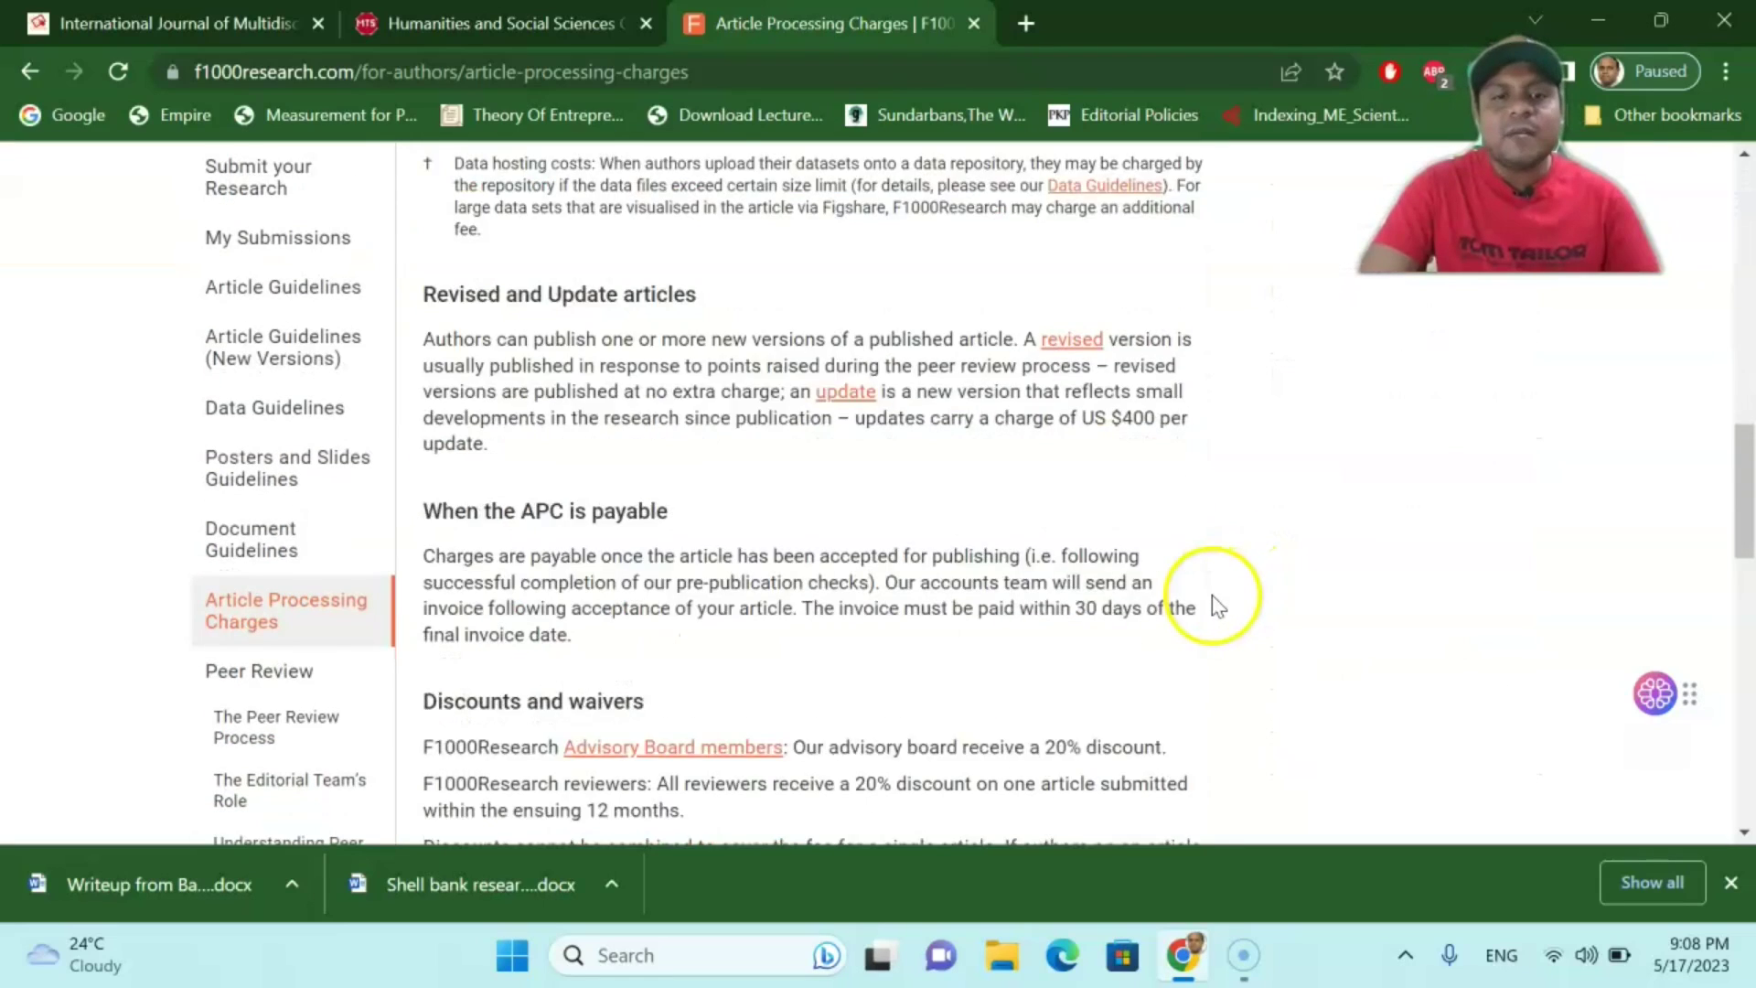
scroll(1217, 605, "down", 5)
scroll(1217, 605, "down", 5)
scroll(1207, 610, "down", 5)
scroll(1207, 617, "down", 3)
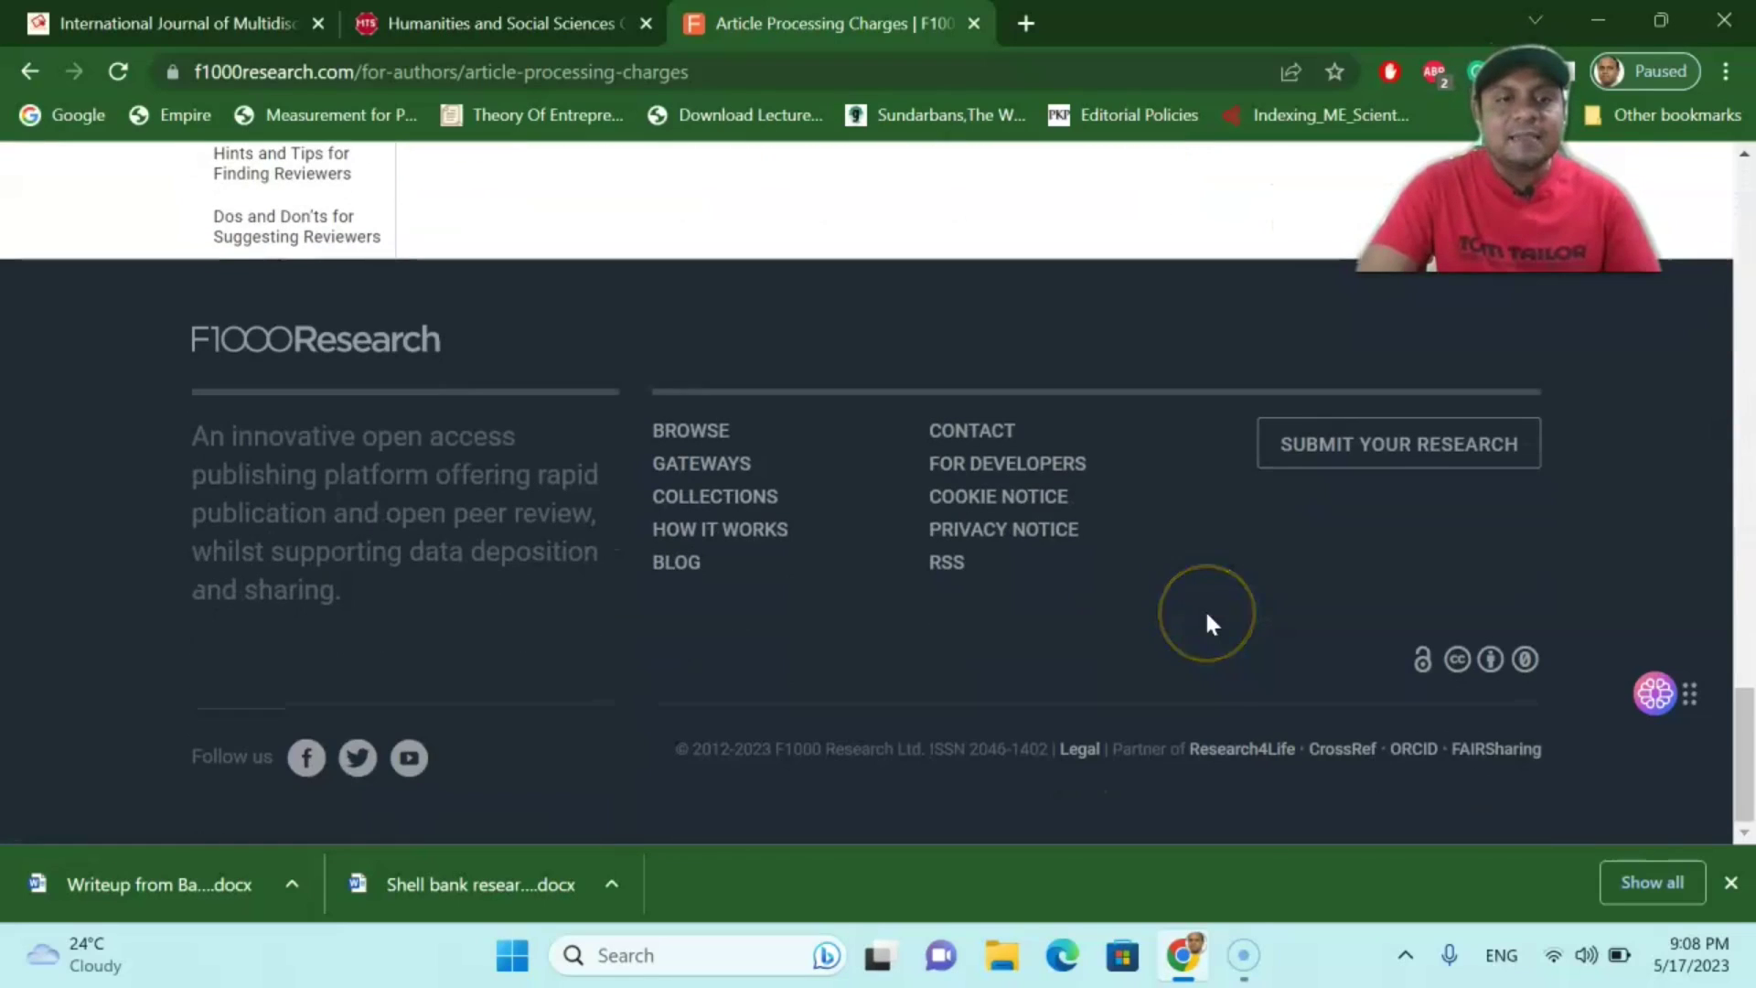
scroll(1102, 632, "up", 5)
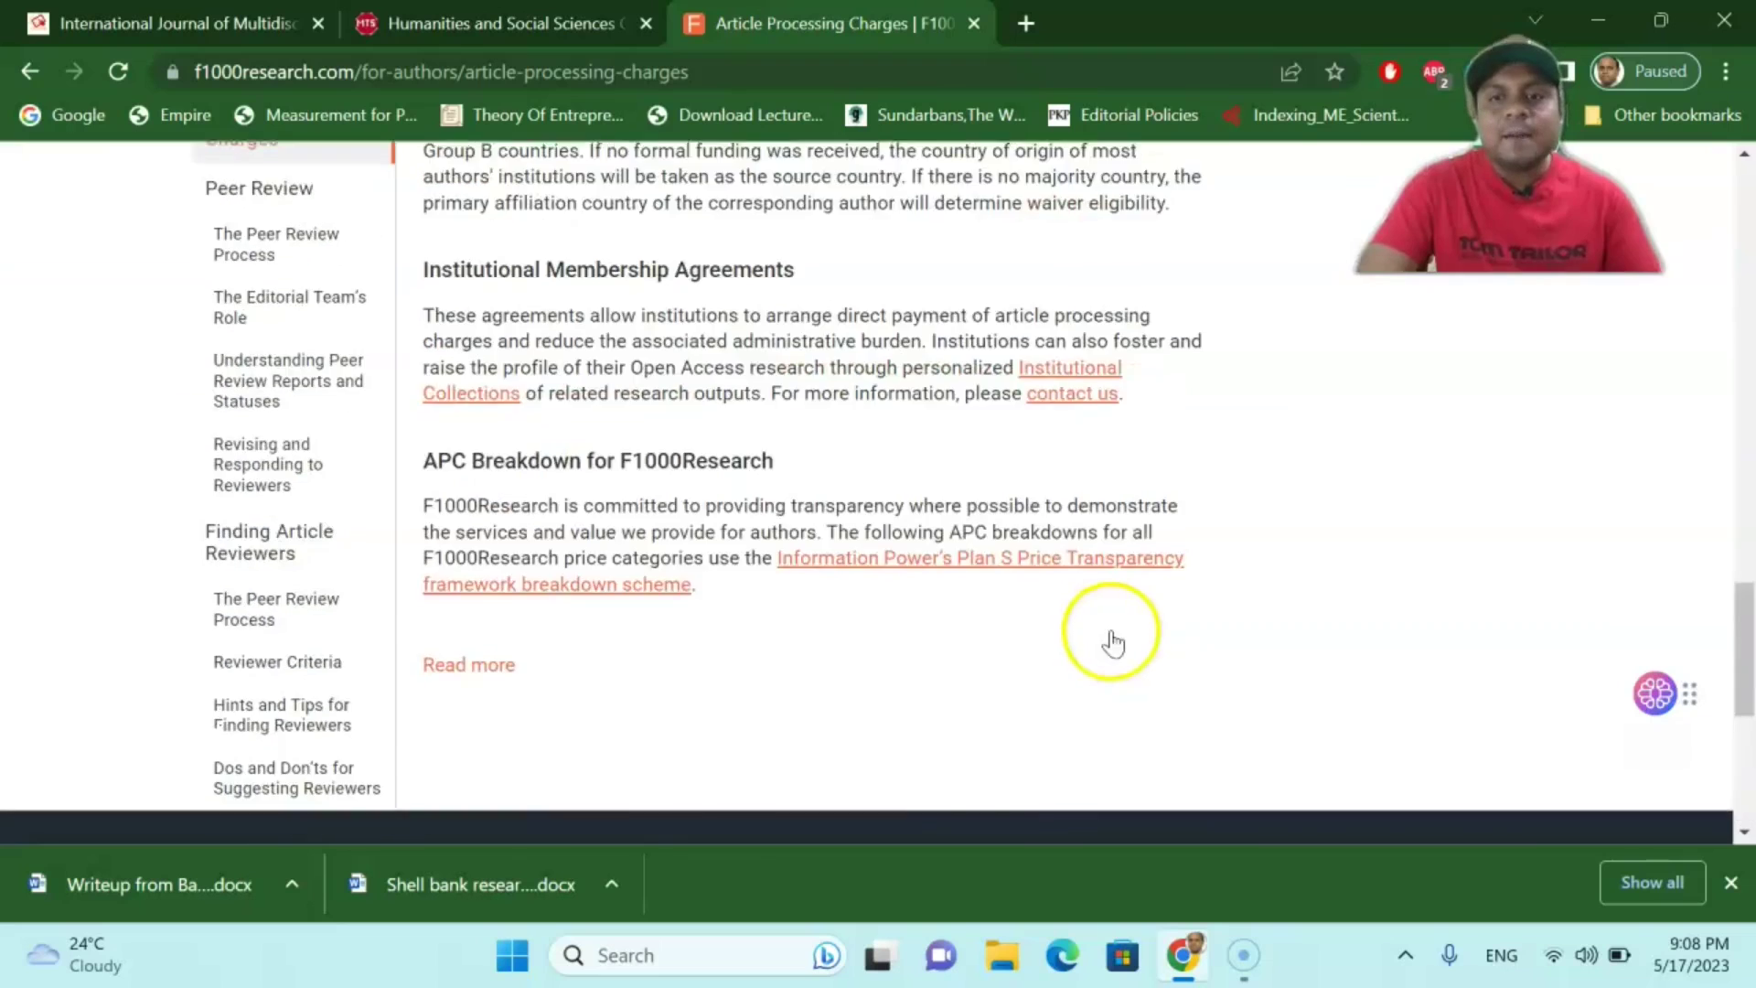
scroll(1108, 618, "up", 6)
scroll(1115, 603, "up", 6)
scroll(1116, 590, "up", 3)
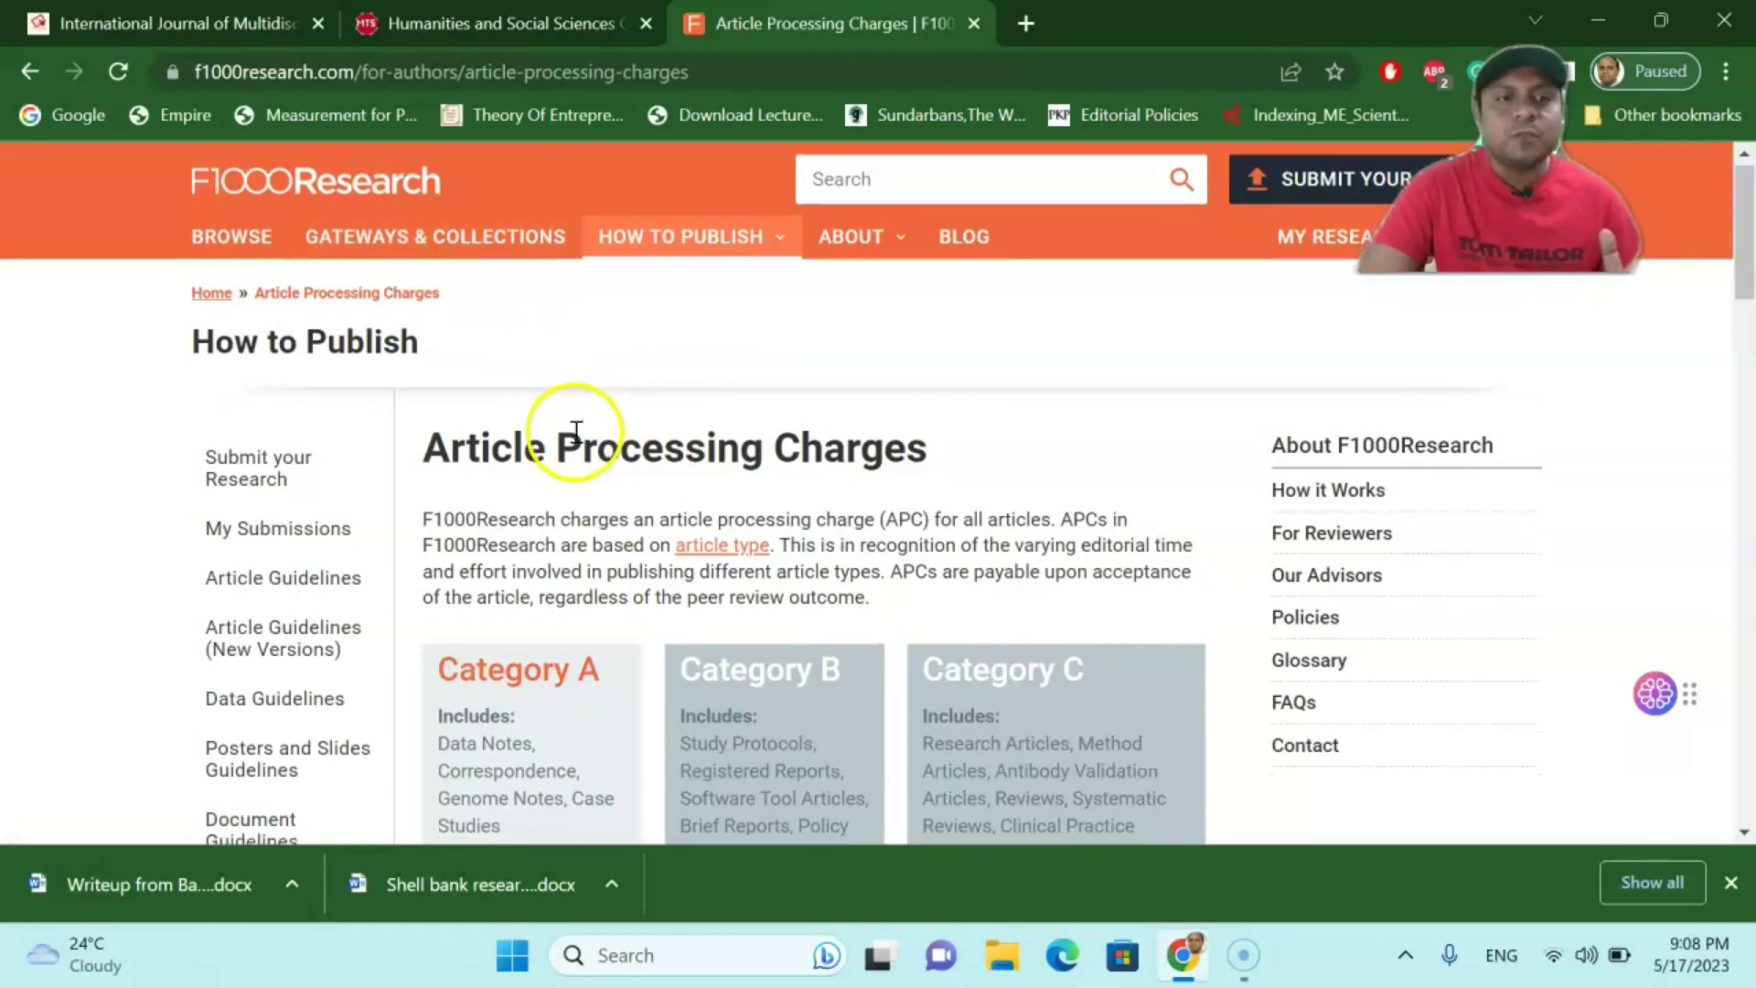
scroll(634, 411, "down", 1)
Step: Open F1000Research's Article Guidelines page covering each article type through Editorials
left_click(333, 457)
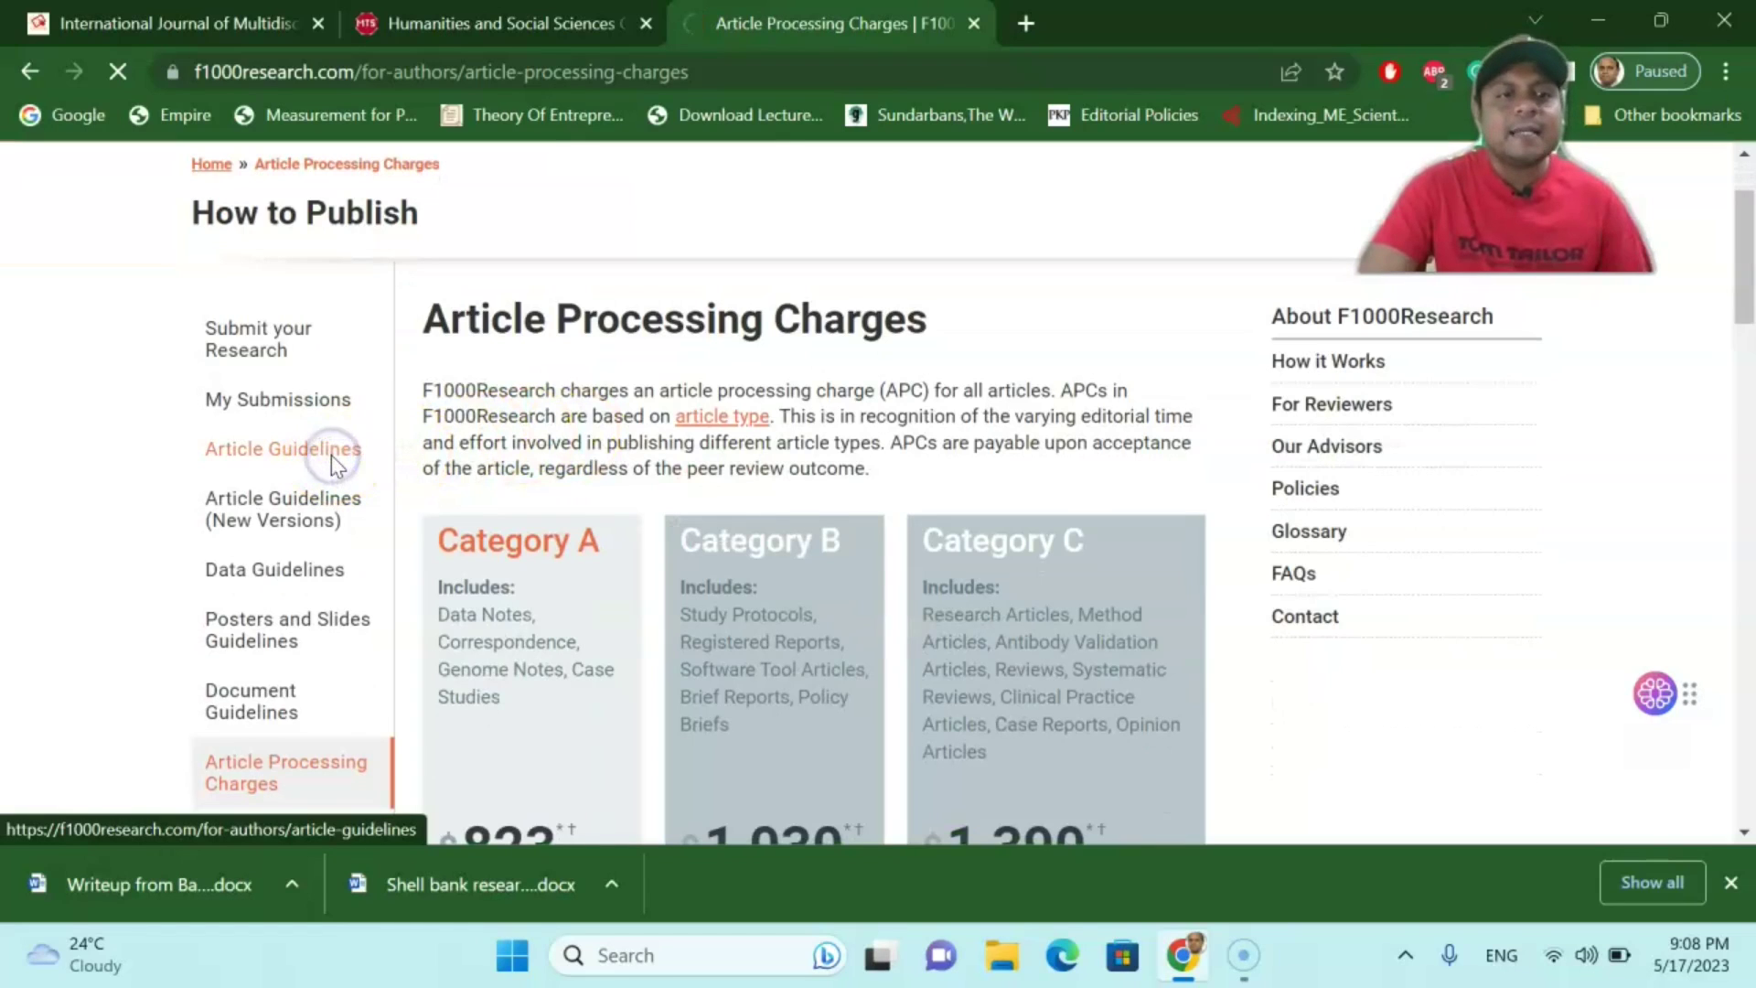
scroll(696, 465, "down", 3)
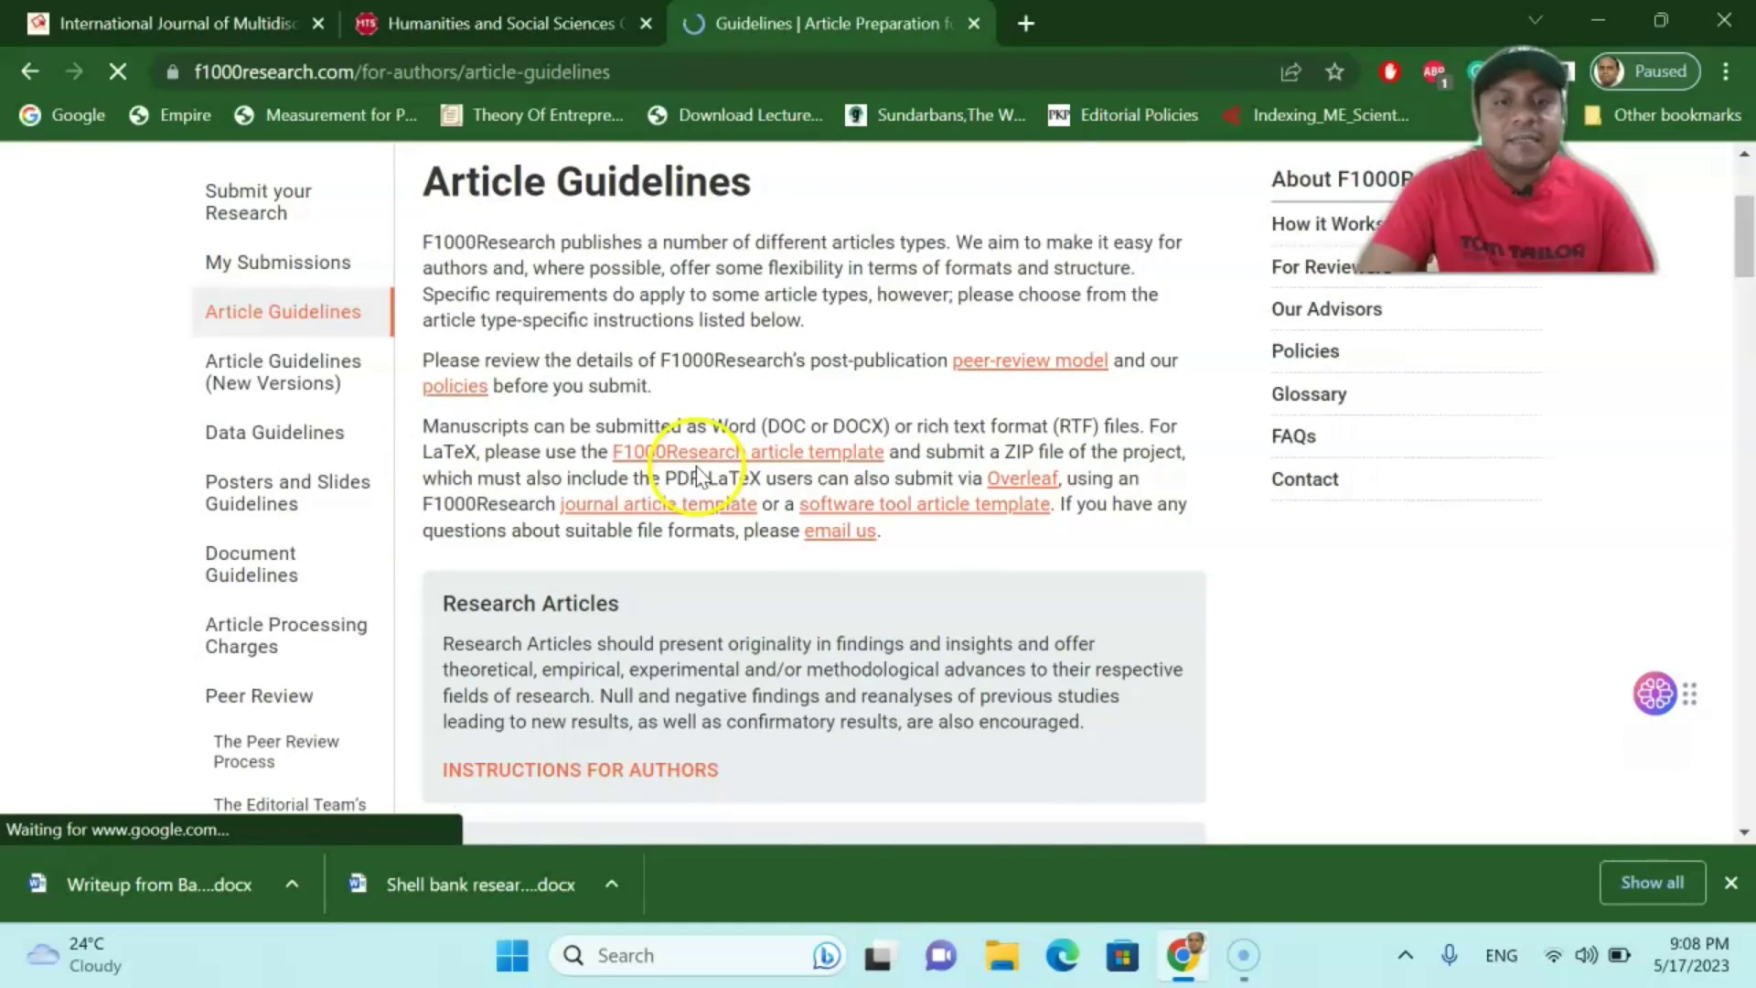
scroll(695, 464, "down", 3)
scroll(696, 466, "down", 2)
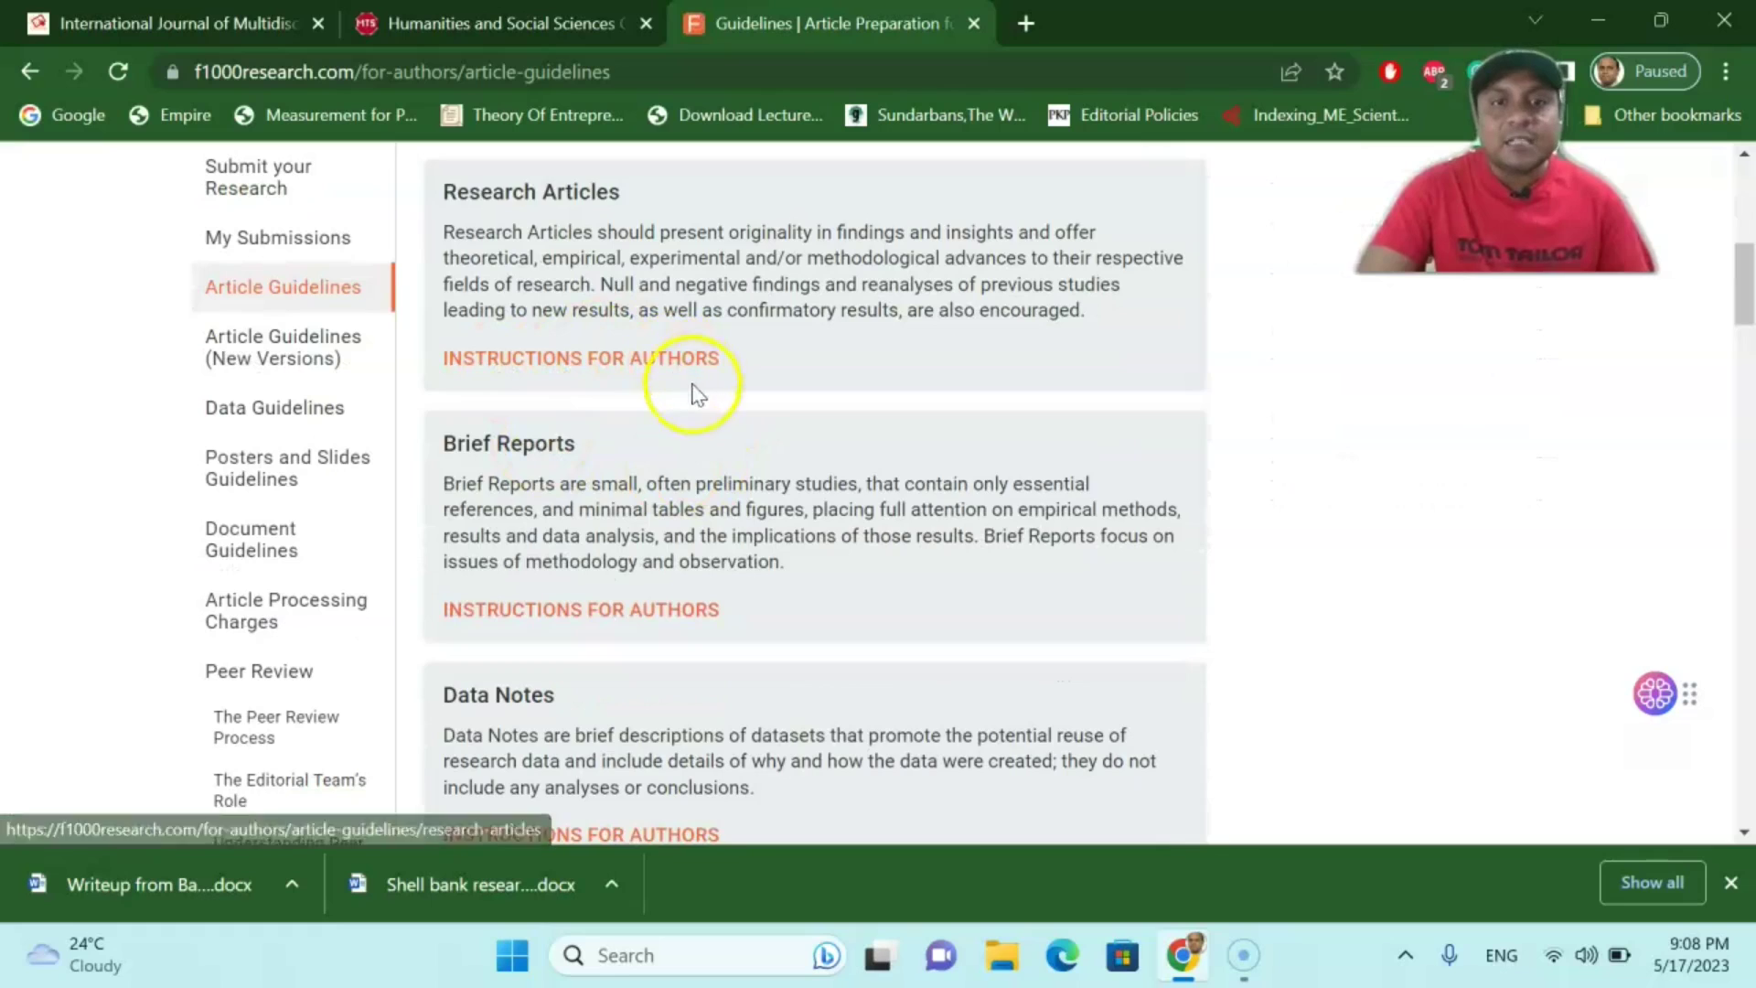
scroll(696, 398, "down", 3)
scroll(549, 467, "down", 3)
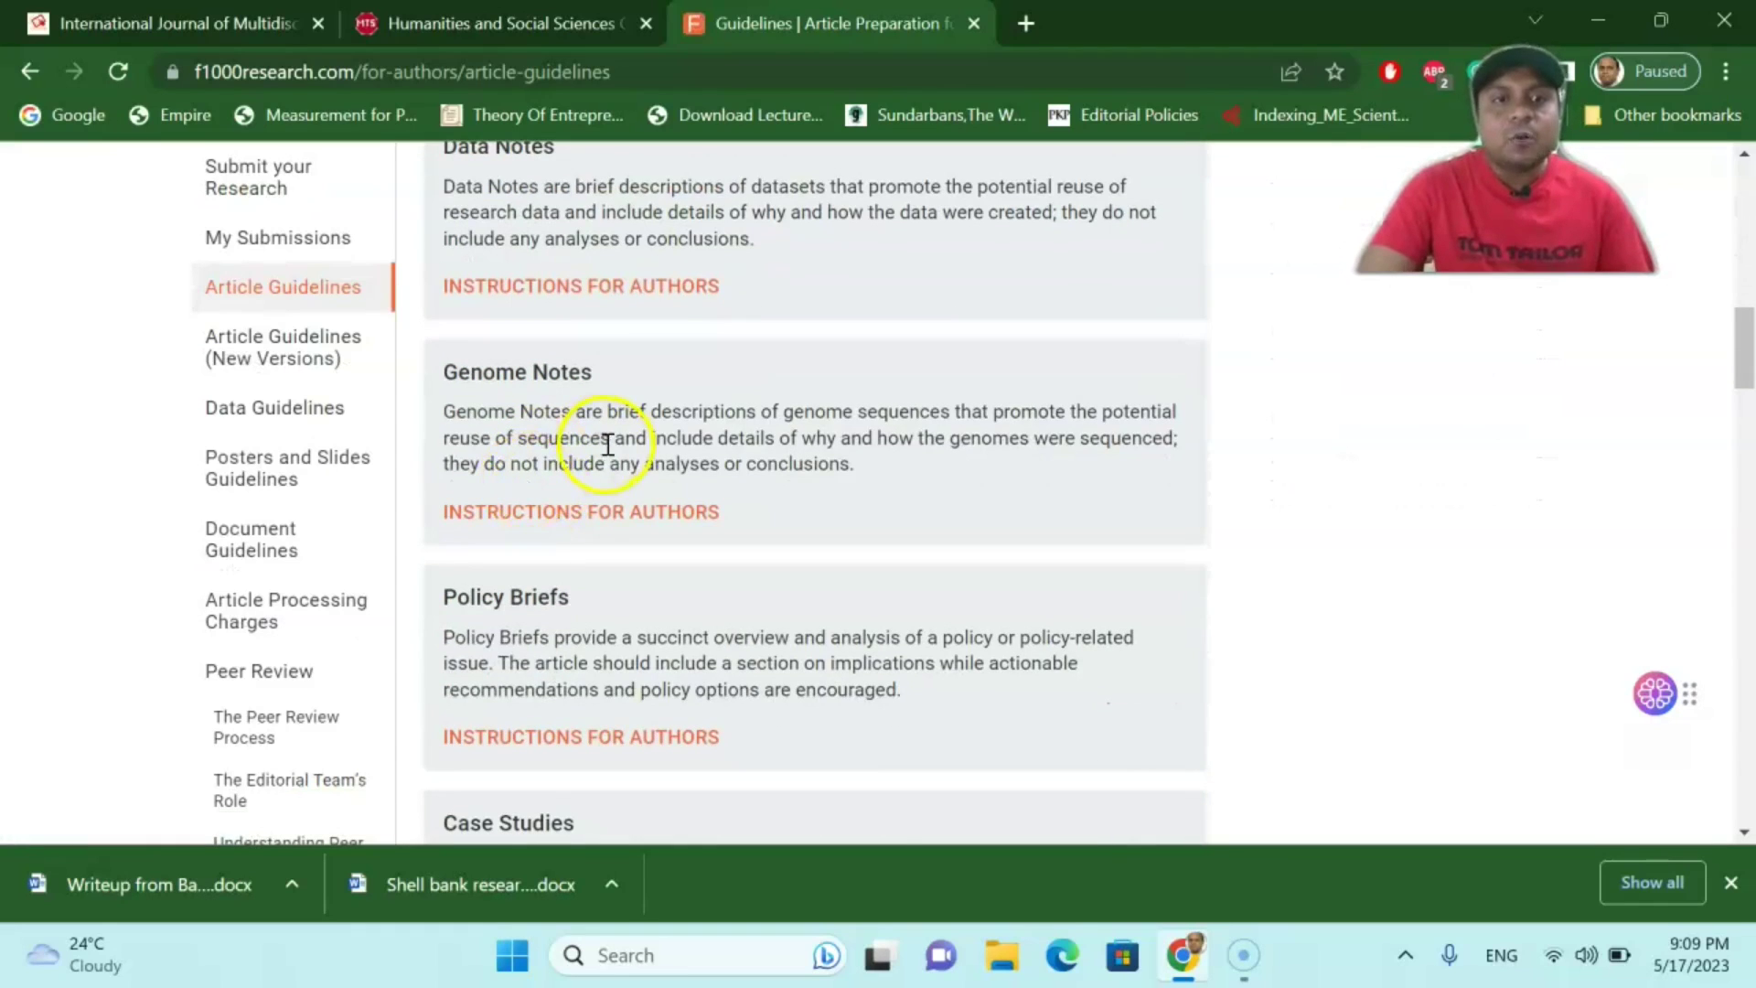
scroll(604, 444, "down", 3)
scroll(606, 352, "down", 3)
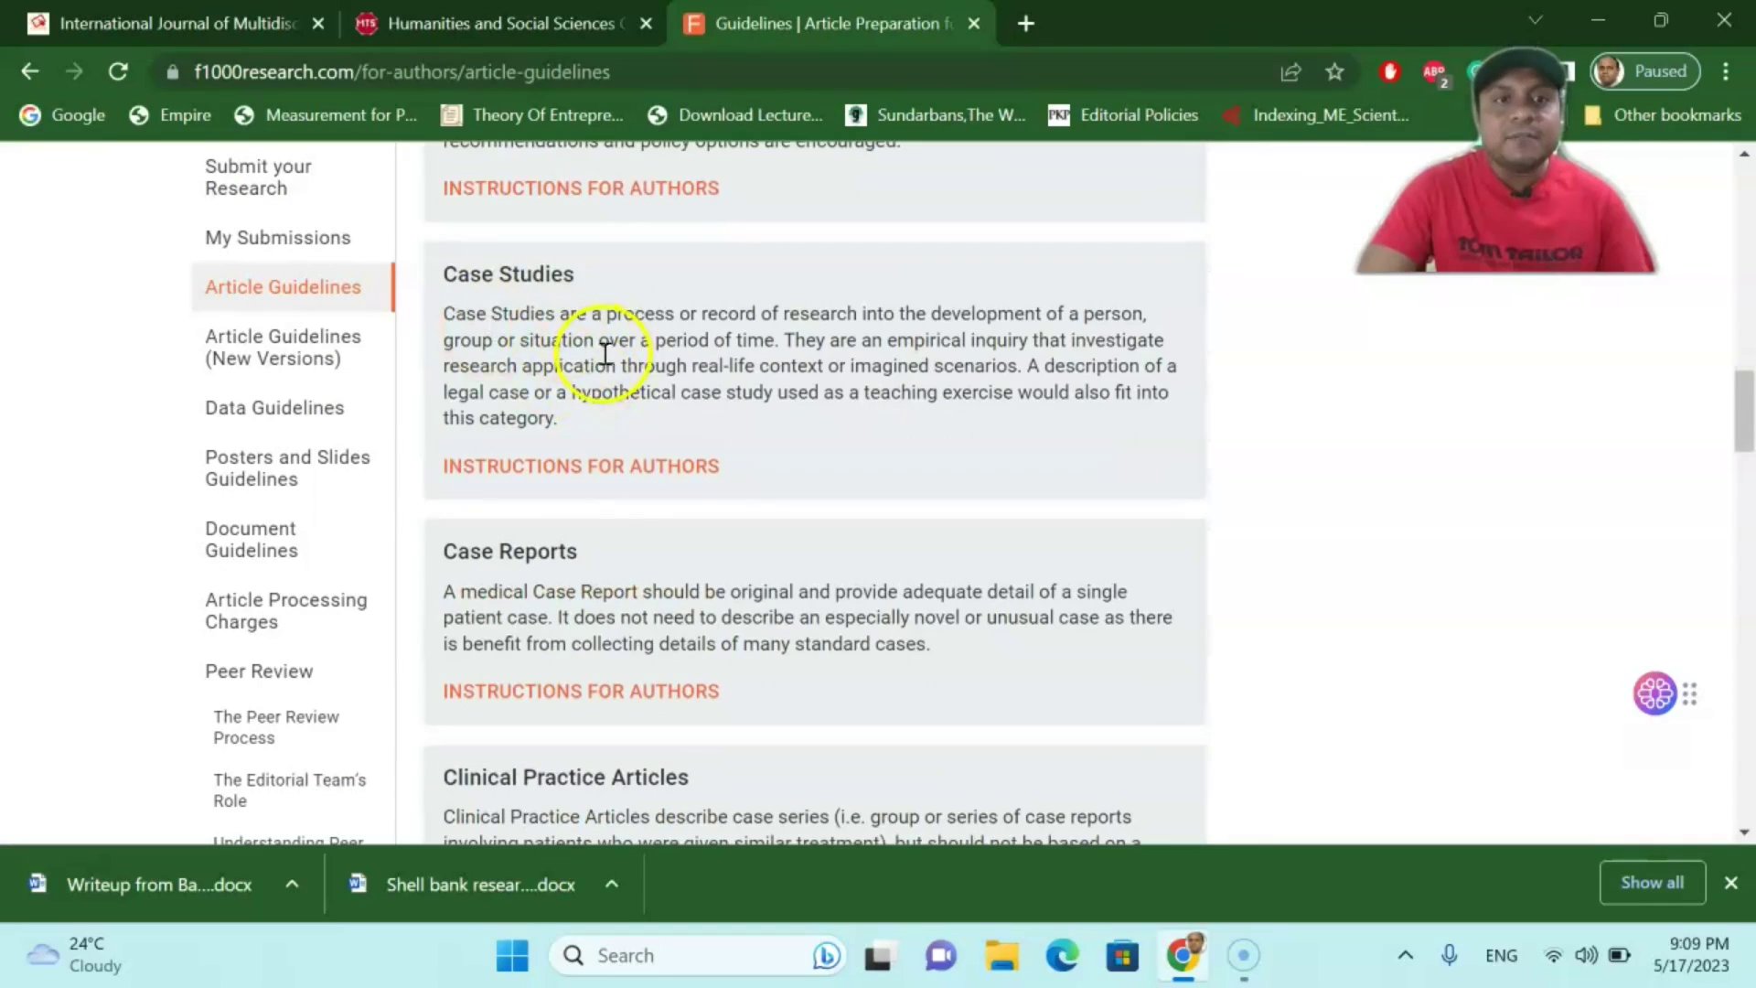
scroll(606, 352, "down", 3)
scroll(632, 467, "down", 1)
scroll(789, 518, "down", 3)
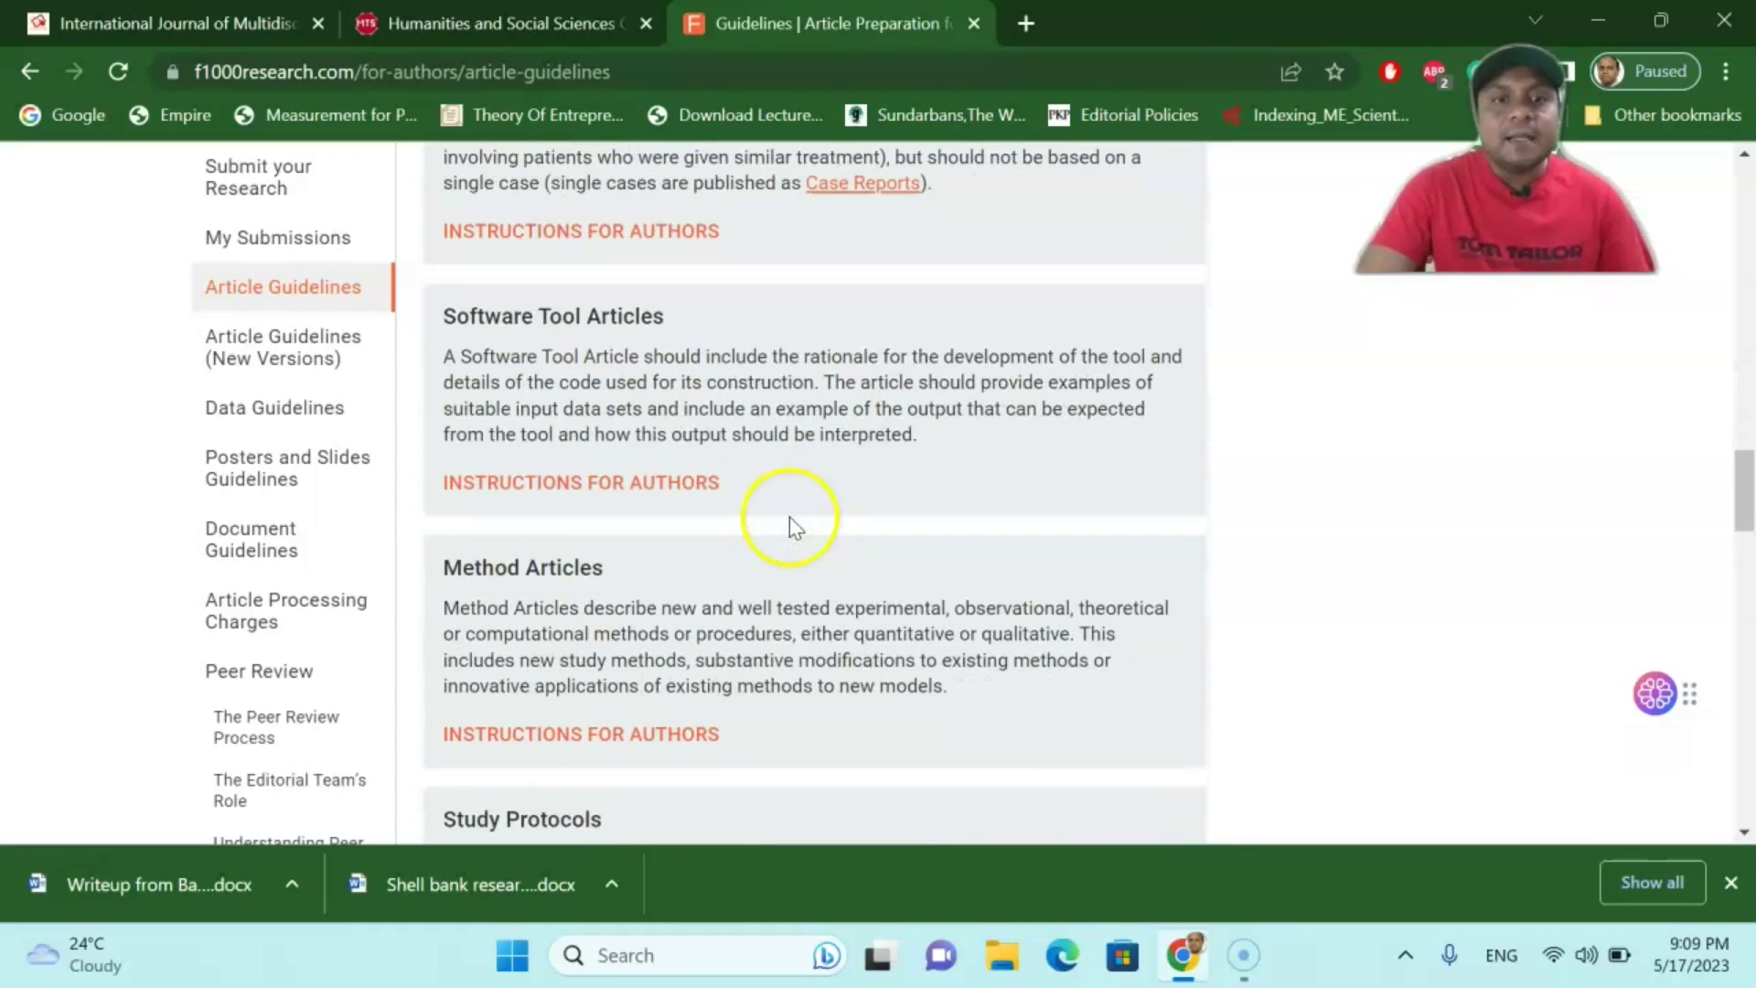
scroll(792, 425, "down", 2)
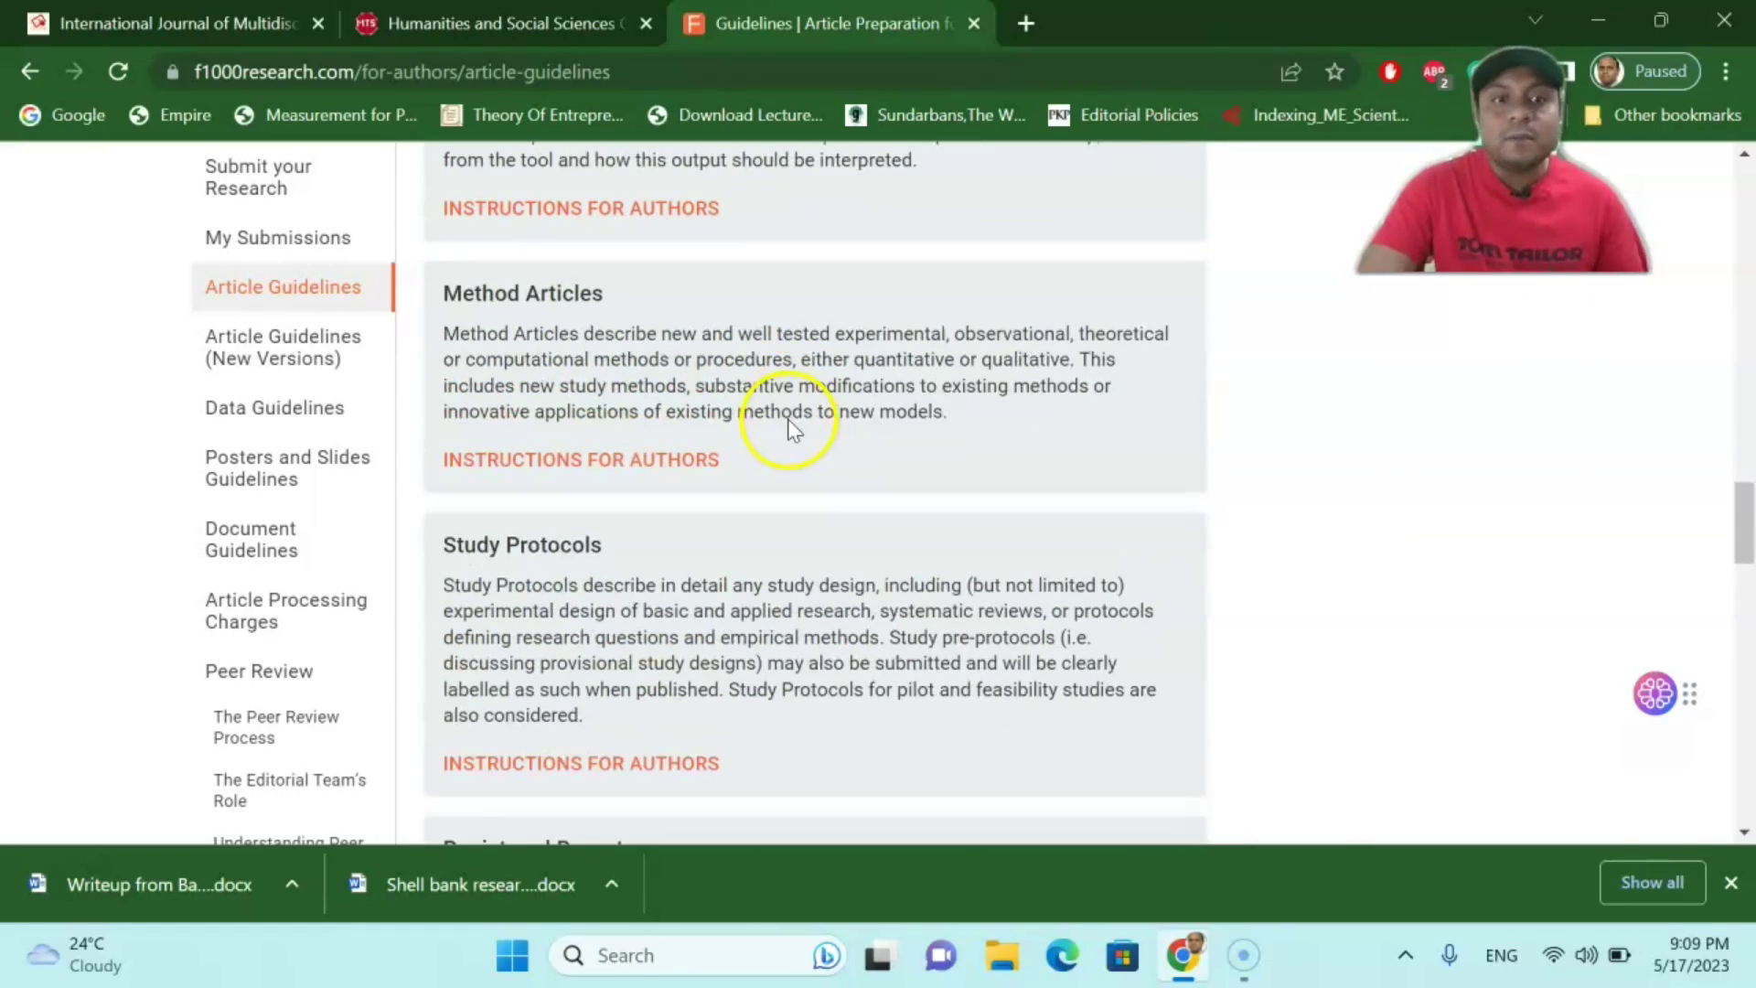
scroll(791, 428, "down", 1)
scroll(768, 413, "down", 2)
scroll(754, 411, "down", 2)
scroll(751, 450, "down", 3)
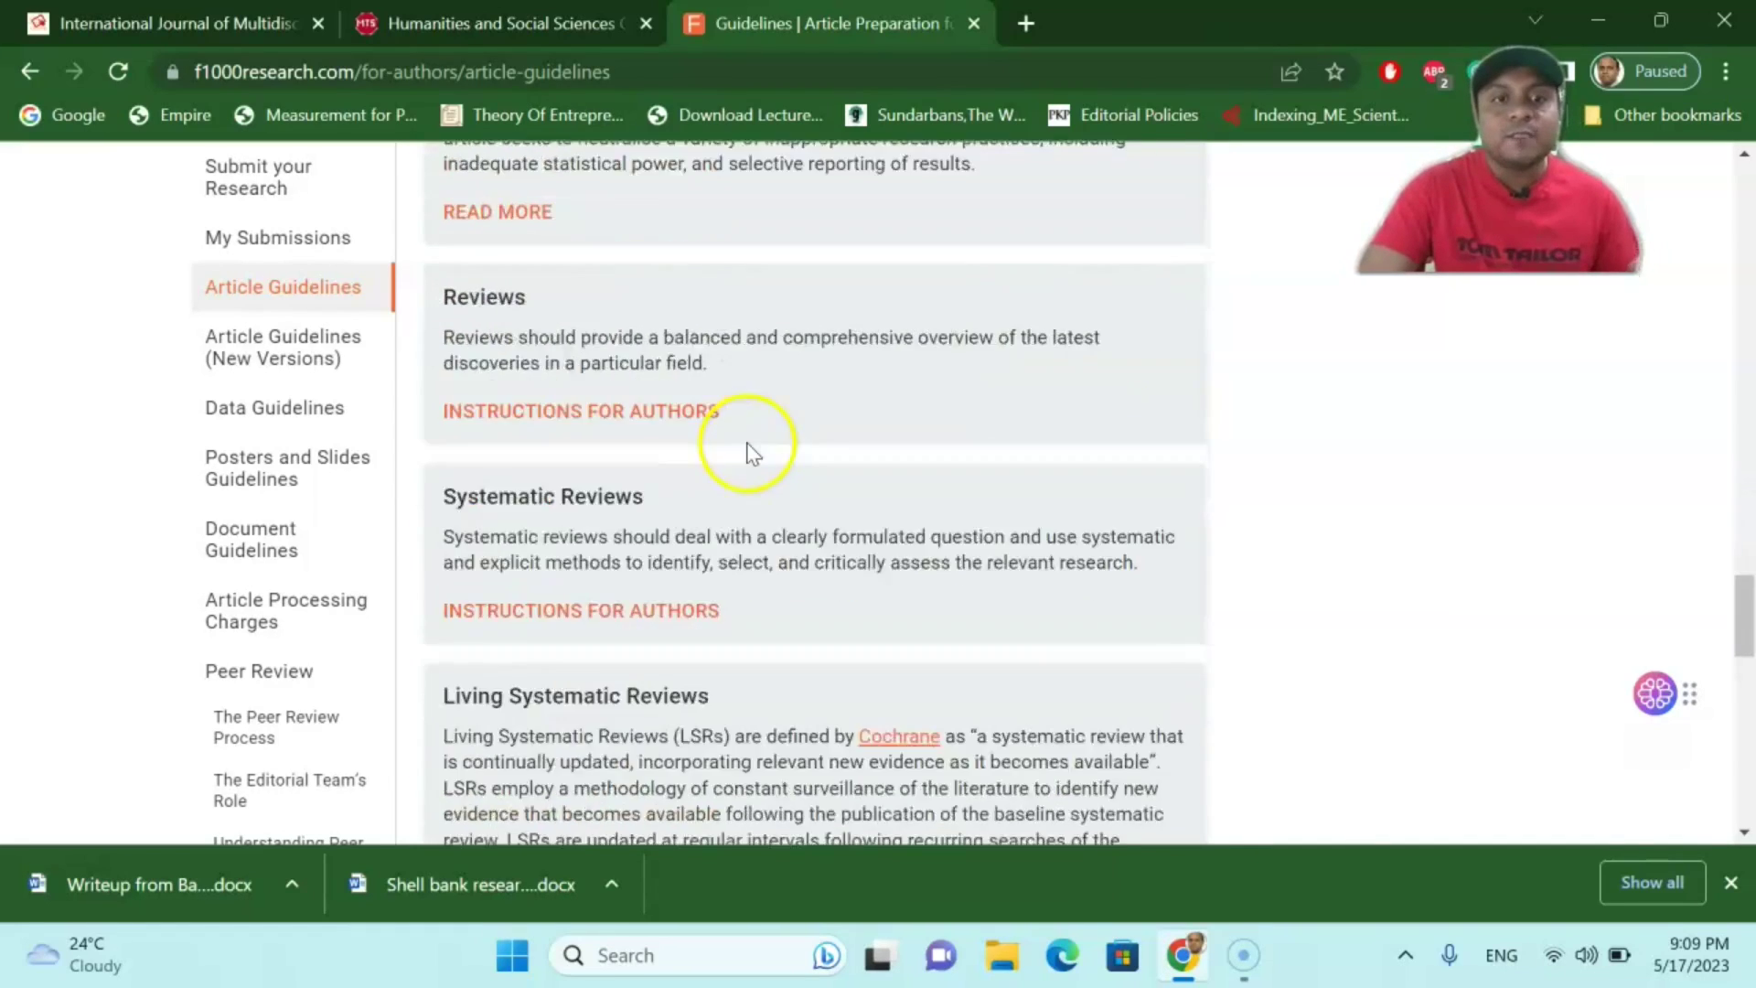
scroll(751, 451, "down", 1)
scroll(750, 451, "down", 2)
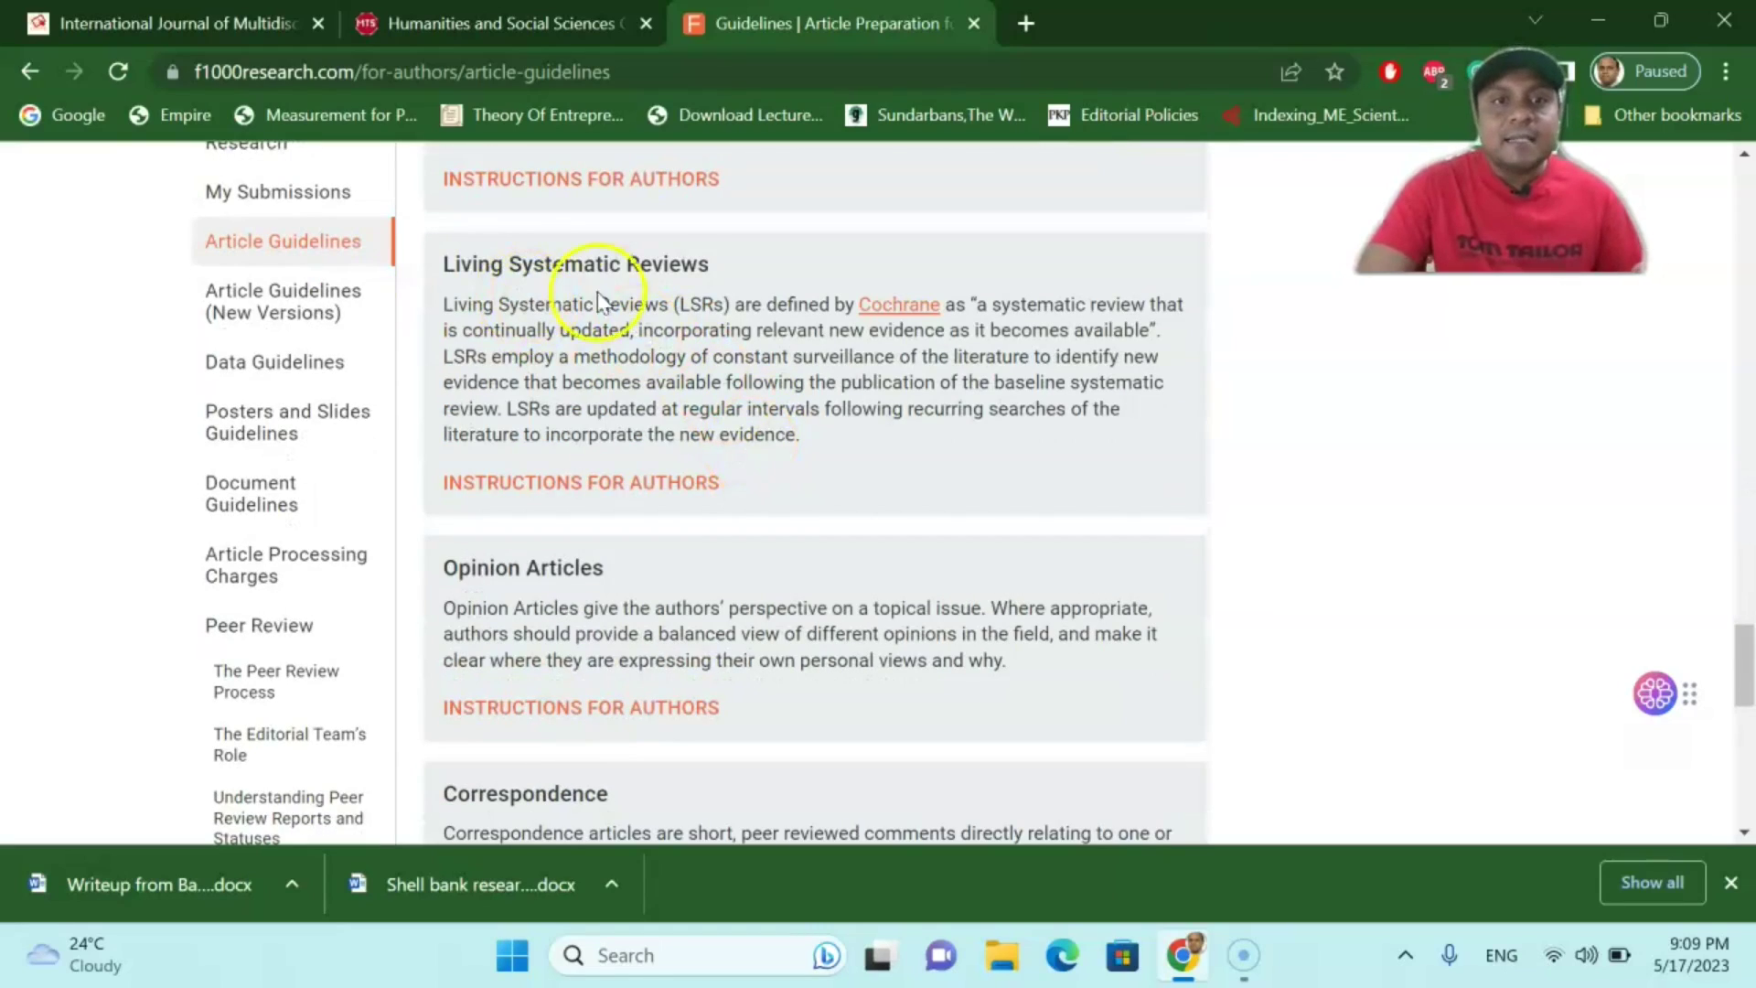
scroll(686, 302, "down", 2)
scroll(687, 302, "down", 2)
scroll(703, 341, "down", 3)
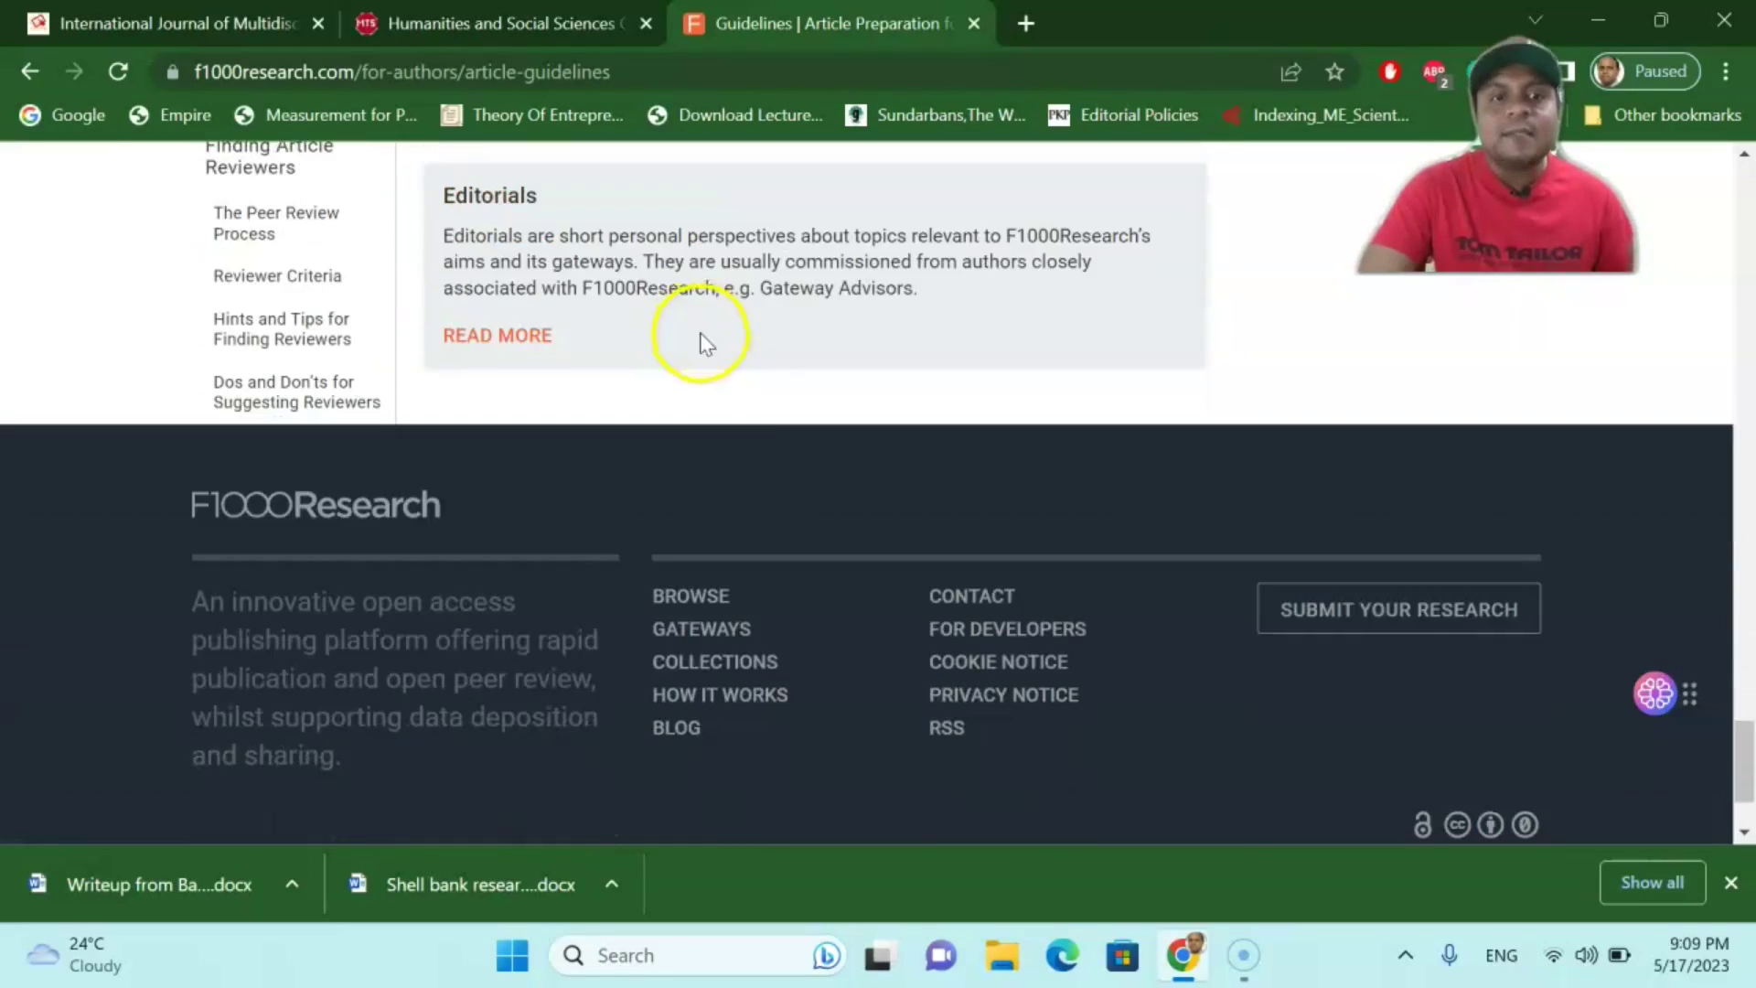
scroll(703, 341, "up", 4)
scroll(767, 417, "up", 4)
scroll(788, 409, "up", 4)
scroll(808, 419, "up", 3)
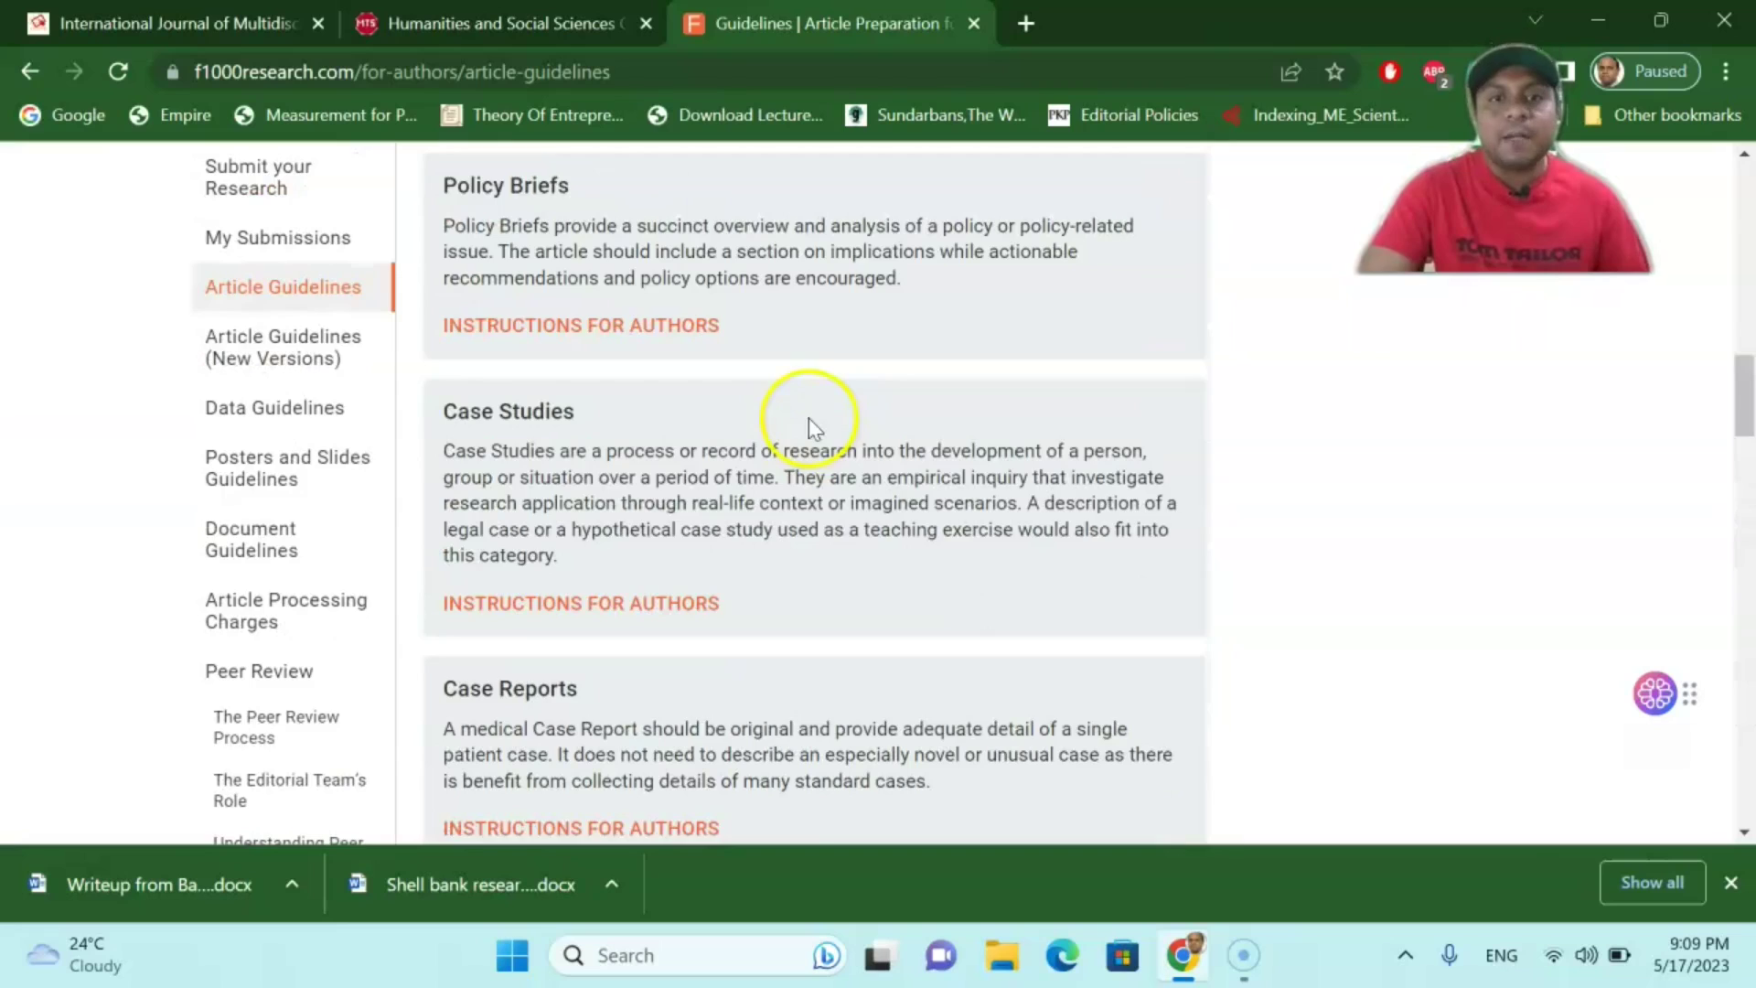
scroll(807, 418, "up", 4)
scroll(824, 412, "up", 6)
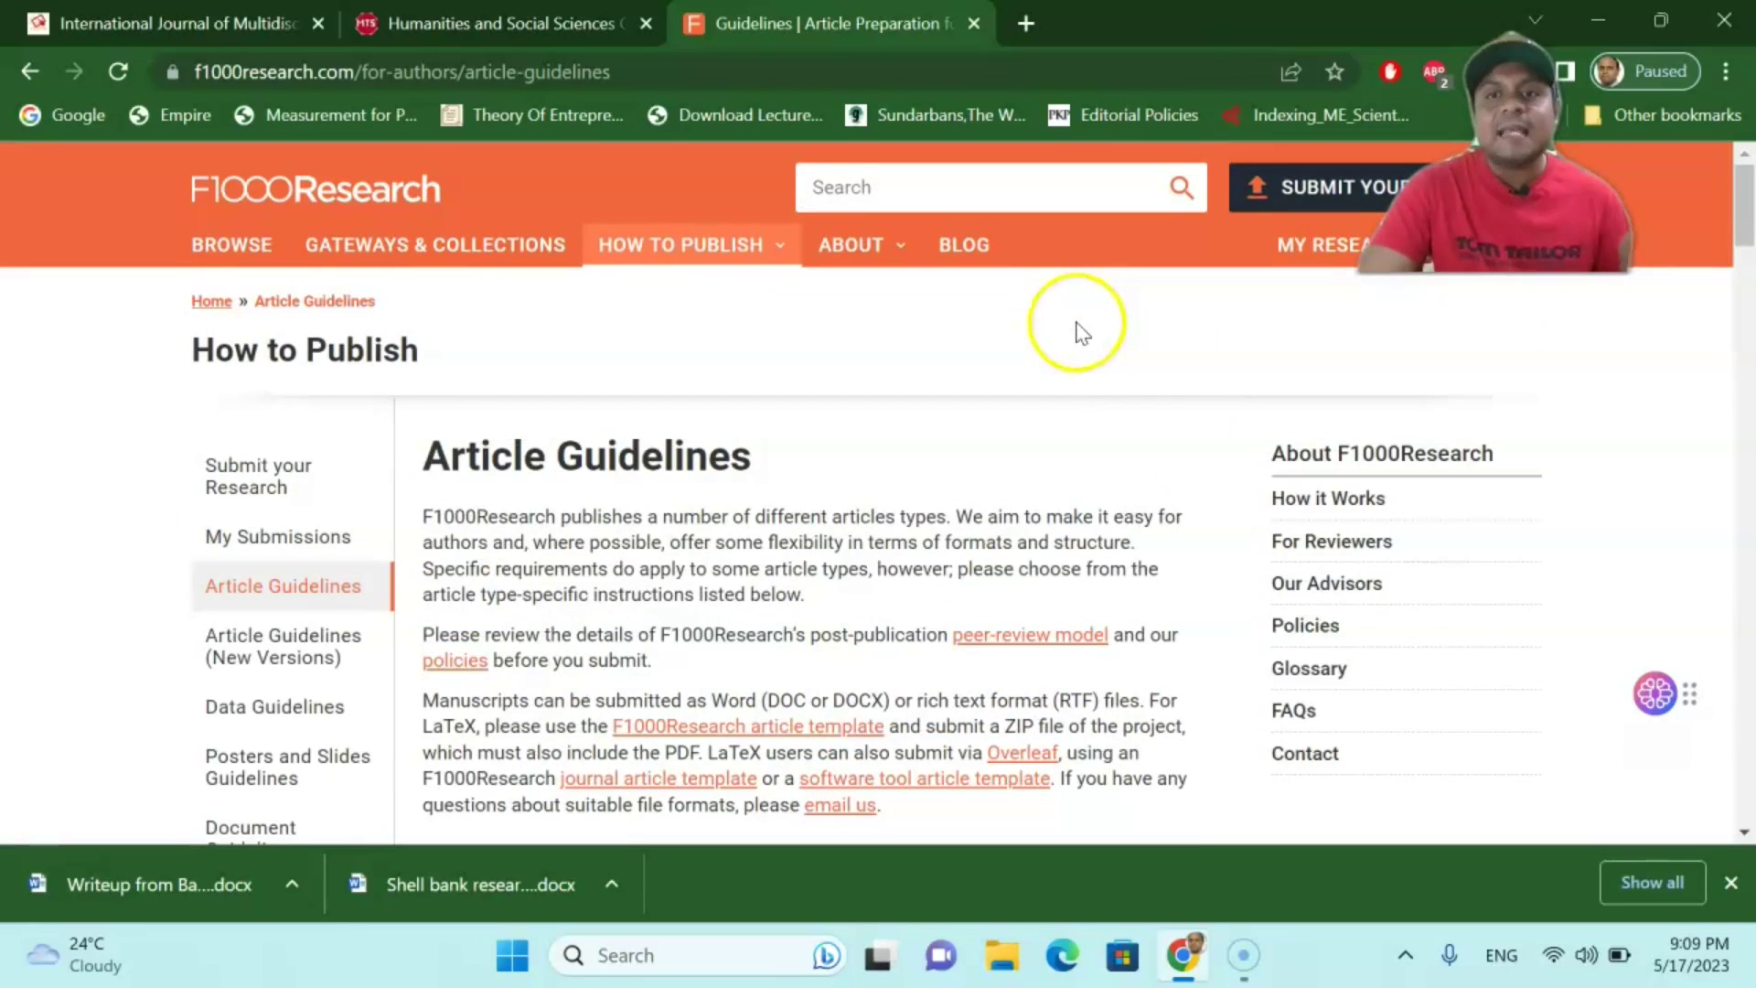